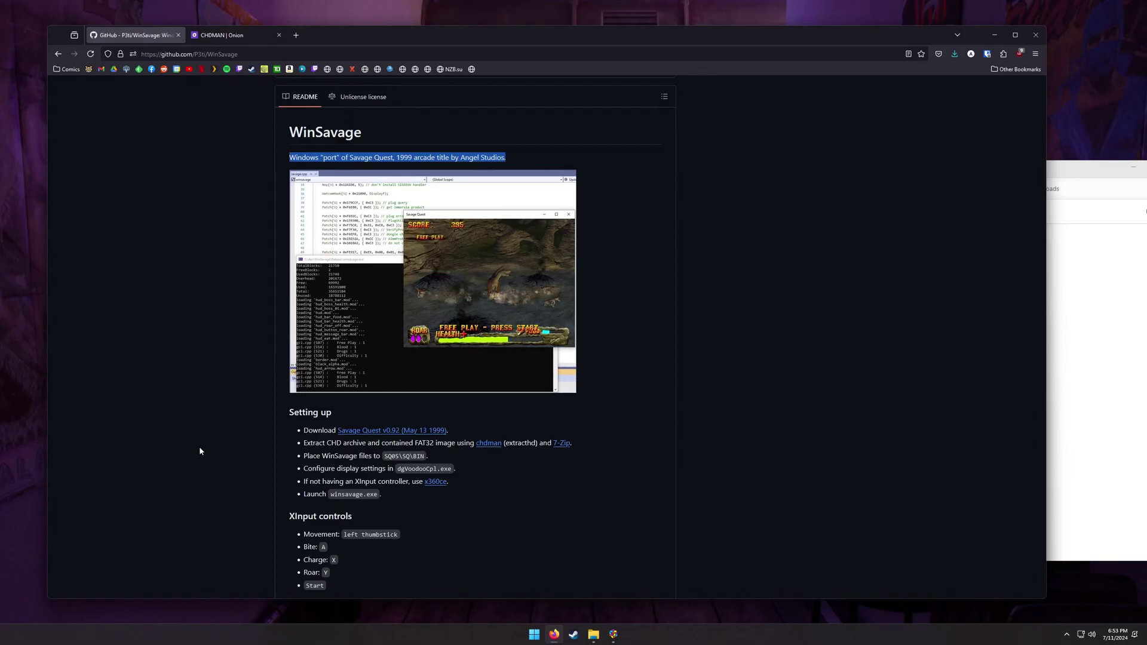
# Review the WinSavage repository page down to the README's setup instructions.
pyautogui.scroll(7, 569, 249)
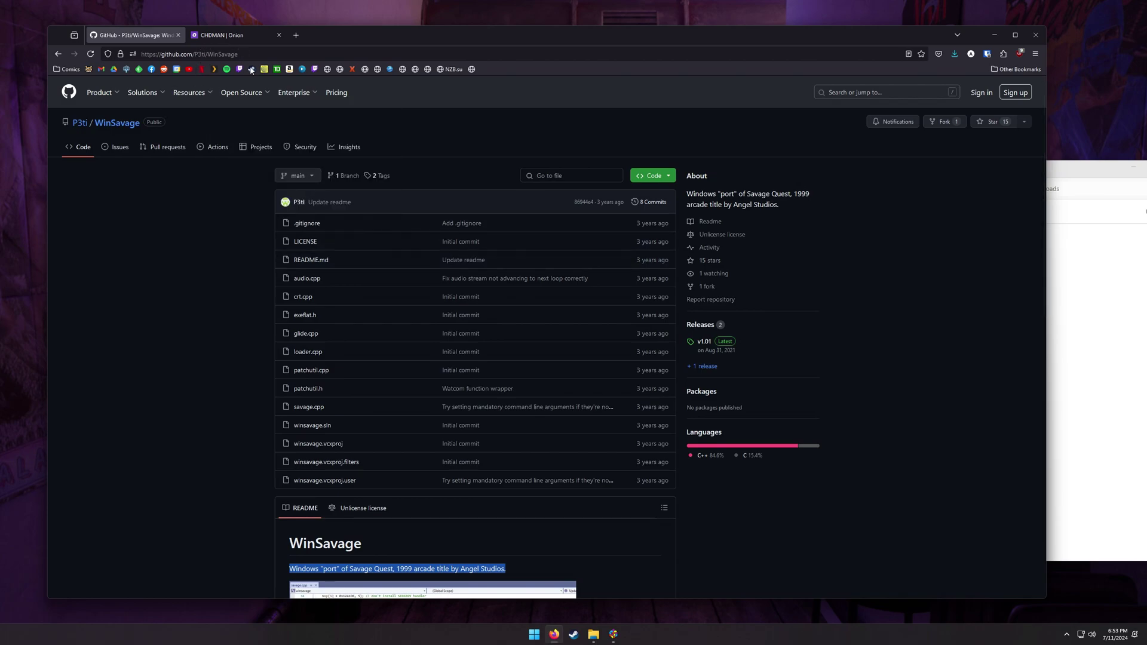
pyautogui.scroll(-4, 215, 346)
pyautogui.click(215, 347)
pyautogui.scroll(-5, 281, 379)
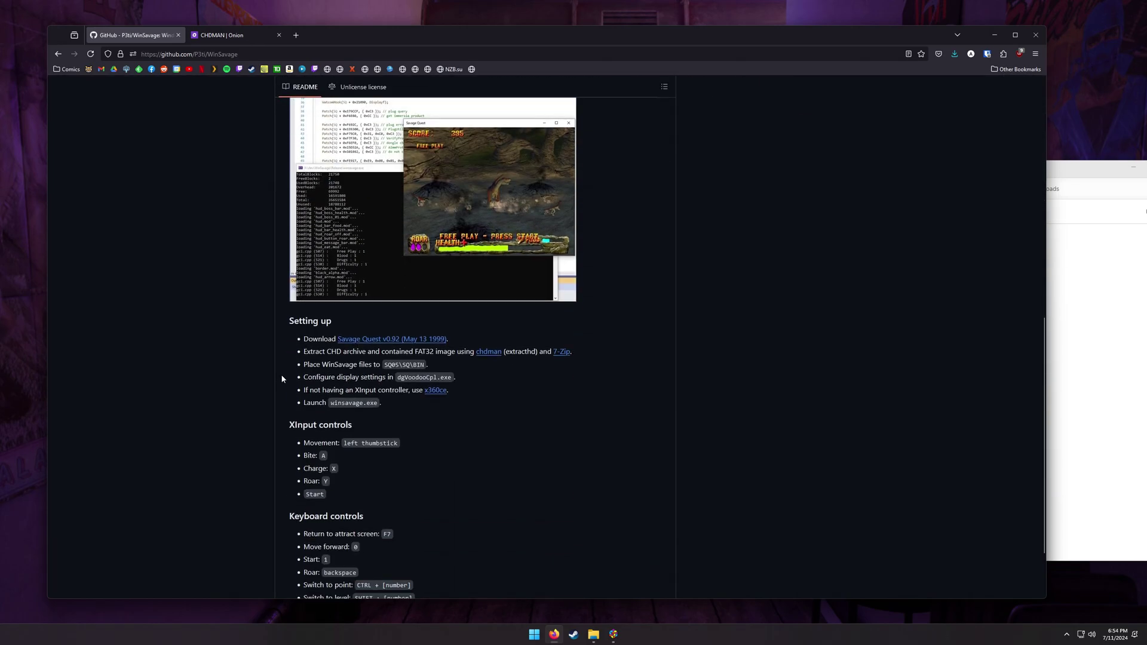
# Open the Savage Quest v0.92 download page from the README, look through it, and close it.
pyautogui.middleClick(354, 341)
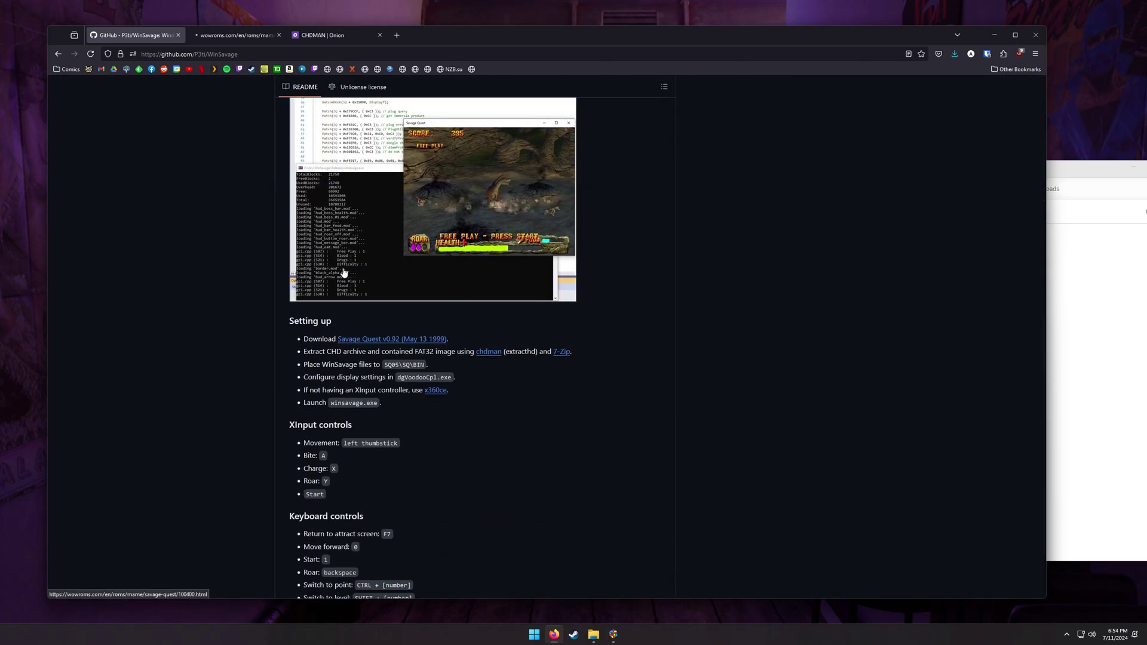
pyautogui.click(237, 37)
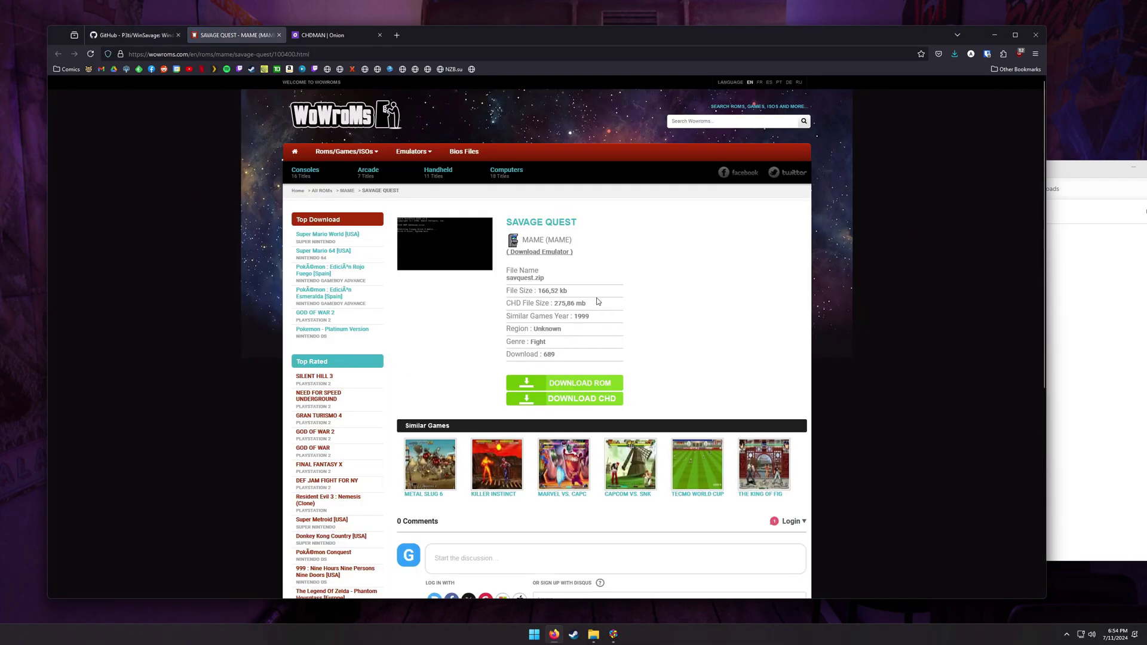
pyautogui.scroll(-4, 588, 308)
pyautogui.scroll(4, 420, 436)
pyautogui.middleClick(220, 38)
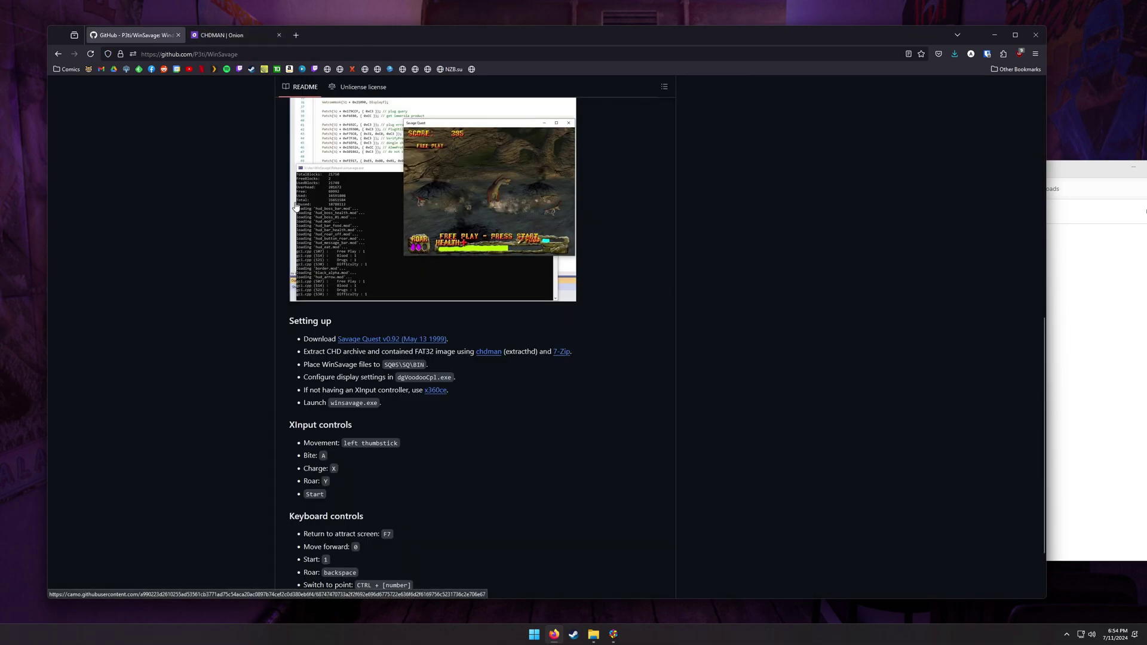
# Check the savquest.chd file in Downloads and the CHDMAN guide page, and return to the WinSavage README.
pyautogui.click(593, 635)
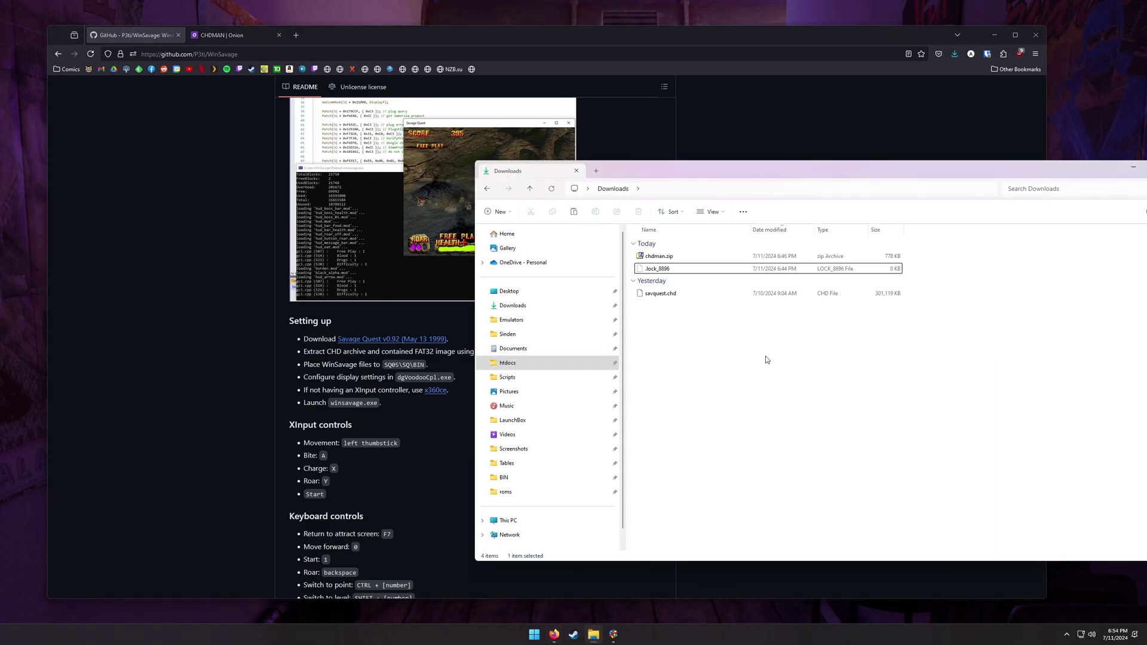
pyautogui.click(691, 294)
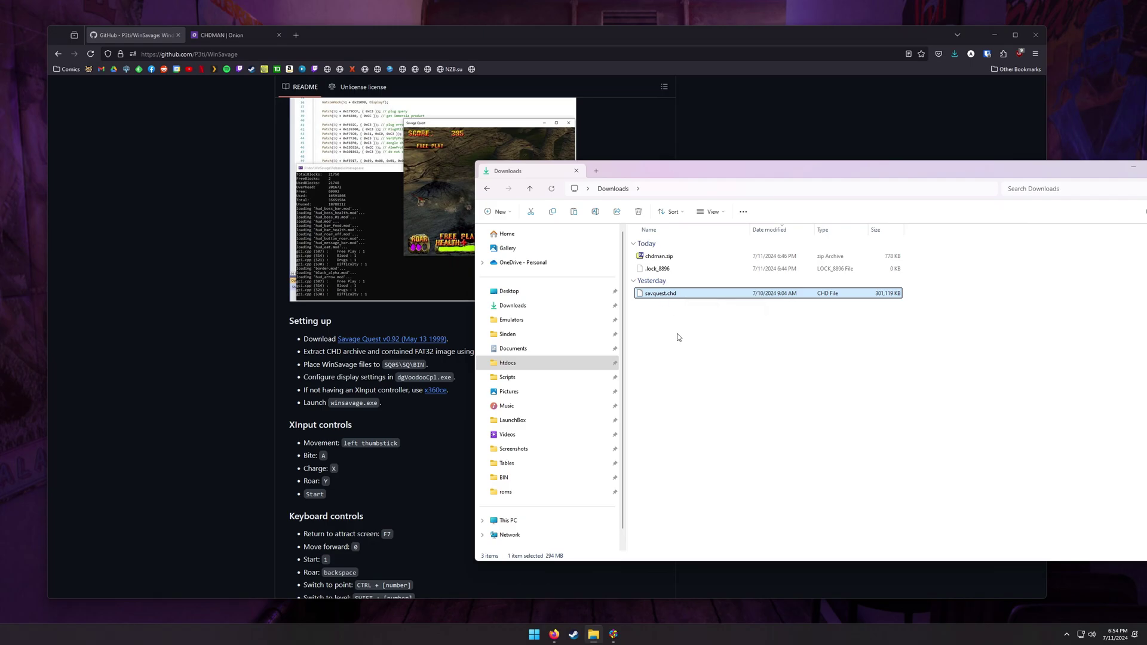
pyautogui.click(265, 368)
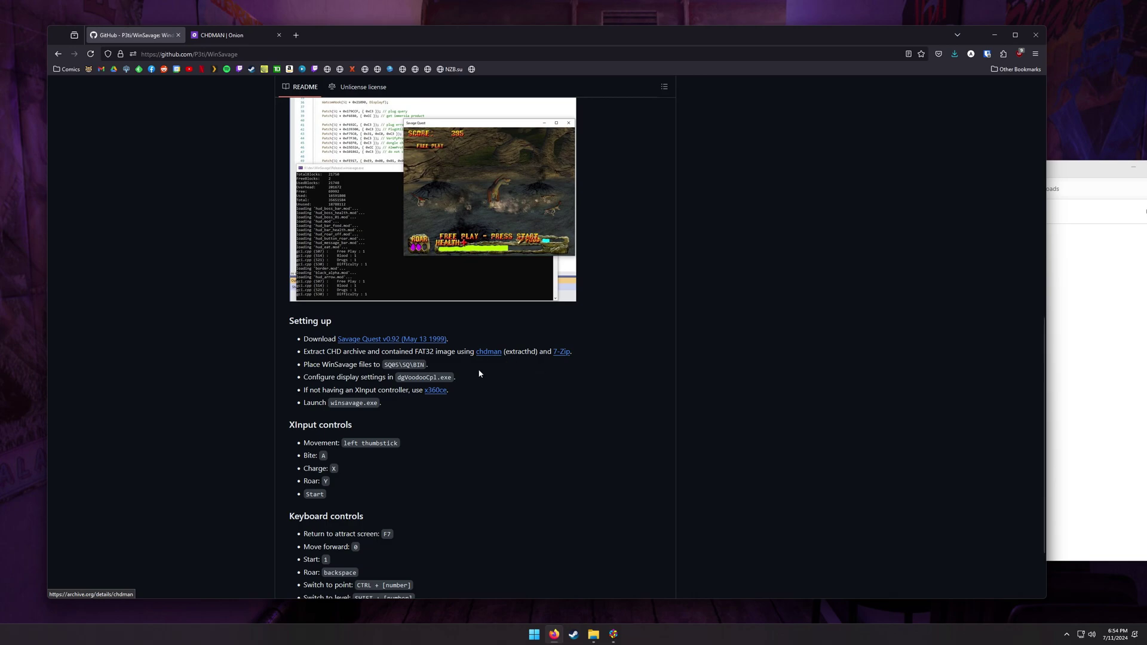
pyautogui.click(242, 37)
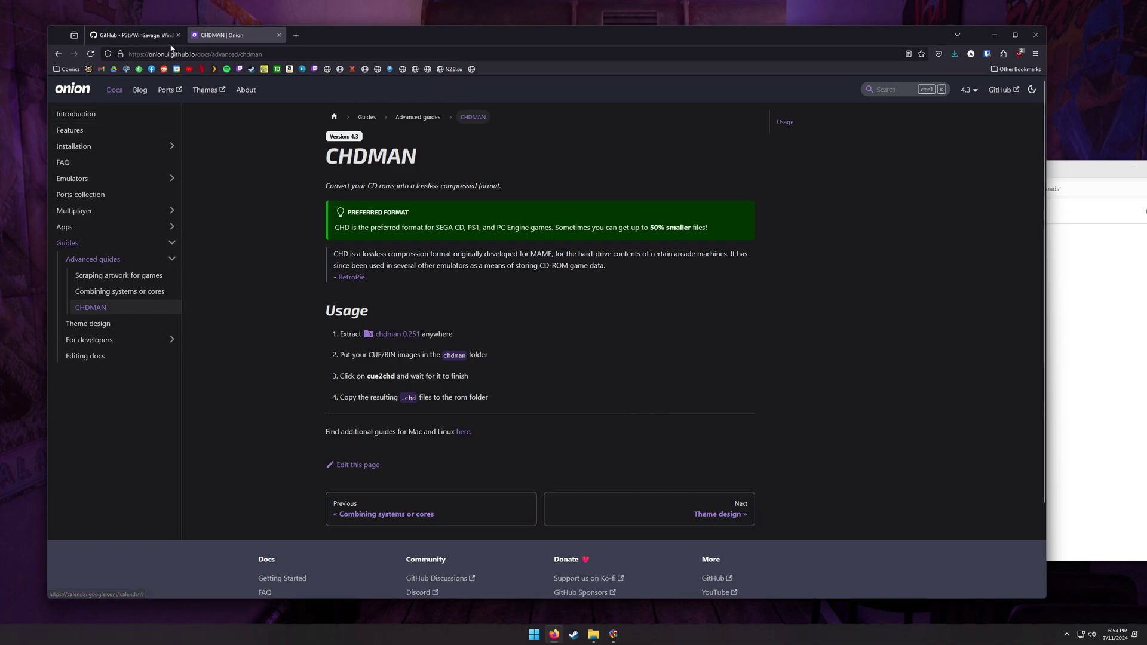
pyautogui.click(131, 34)
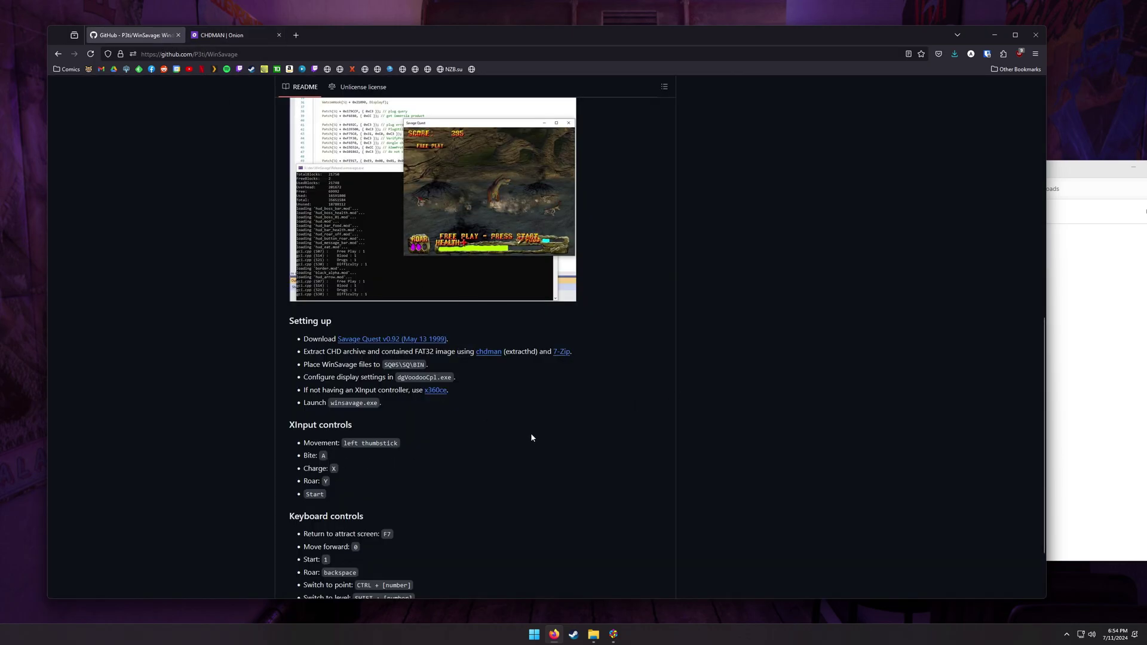
# Switch to the Downloads folder, clear the browser out of the way, and extract chdman.zip with 7-Zip into a chdman folder.
pyautogui.click(1089, 388)
pyautogui.click(661, 294)
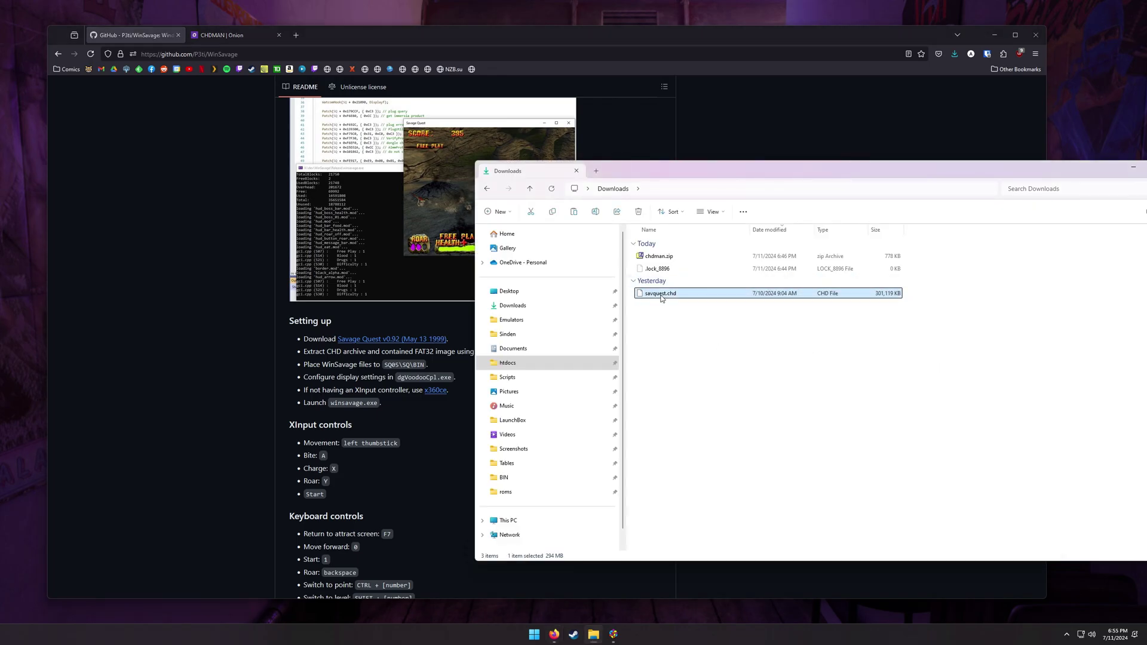
pyautogui.click(660, 257)
pyautogui.moveTo(870, 173); pyautogui.dragTo(770, 146)
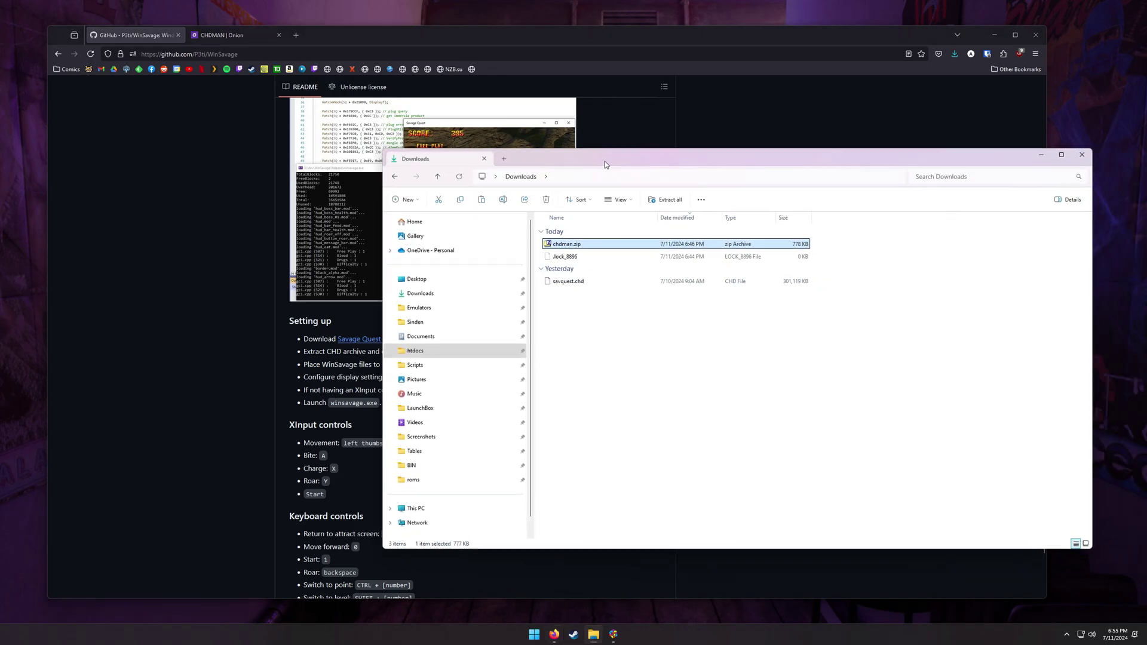
pyautogui.click(990, 40)
pyautogui.click(989, 39)
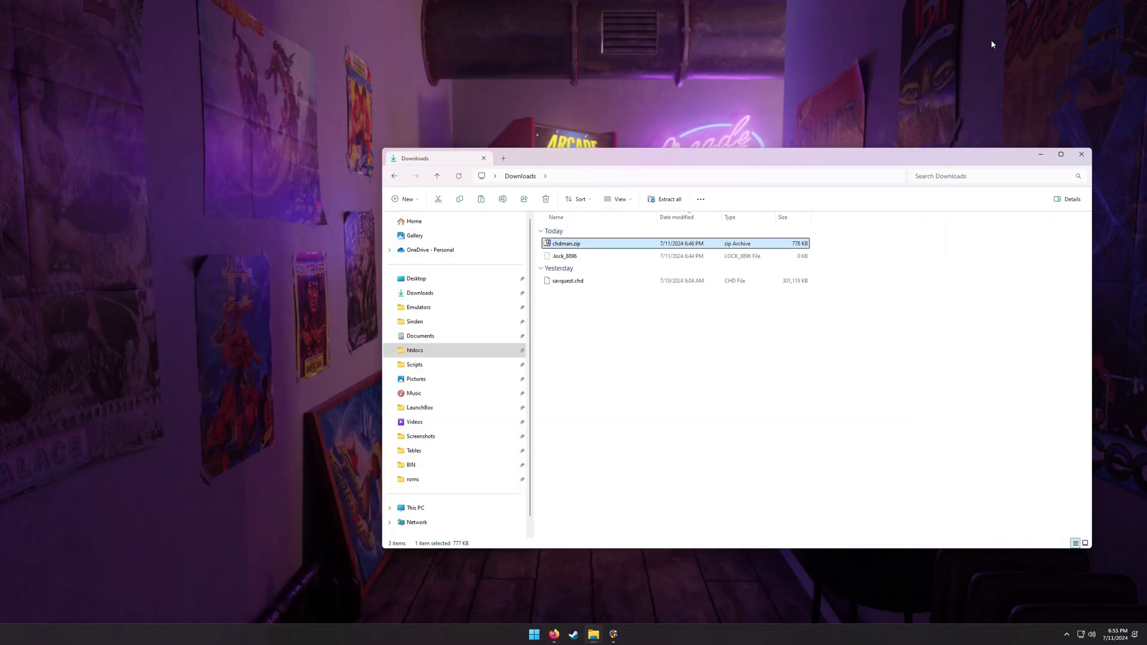
pyautogui.rightClick(551, 248)
pyautogui.click(597, 425)
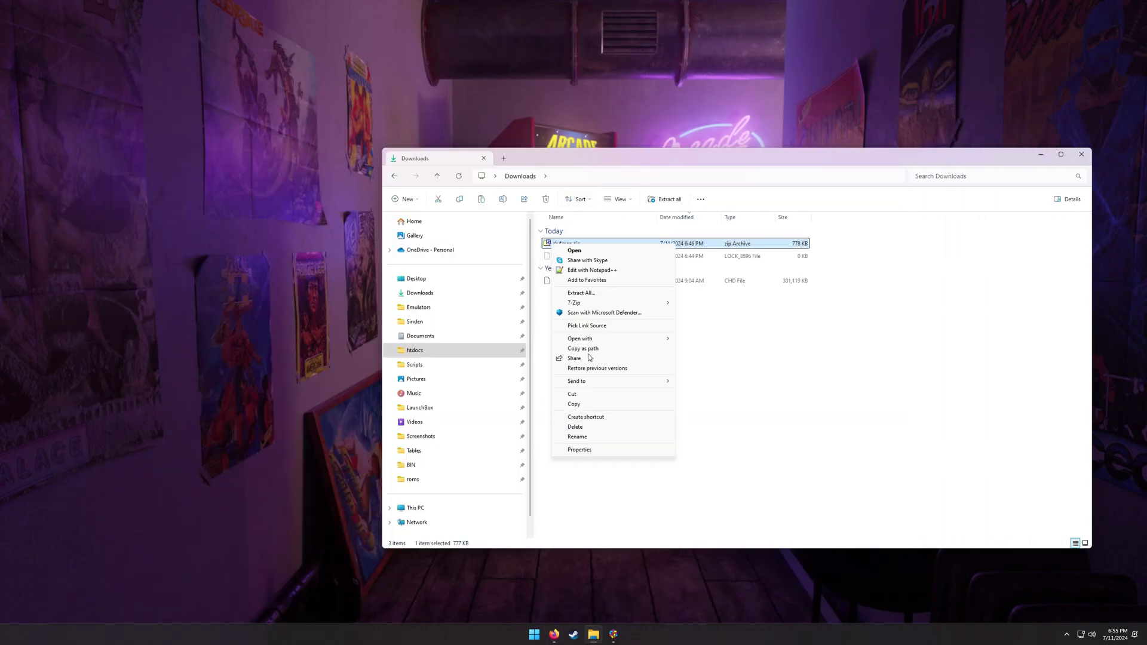
pyautogui.moveTo(587, 303)
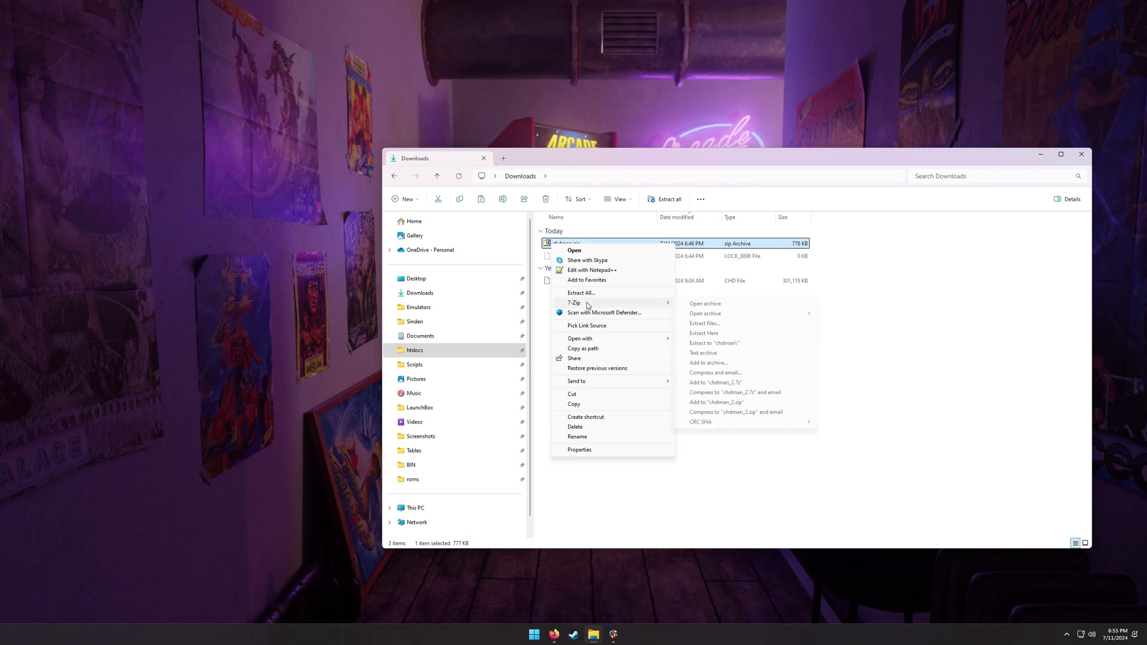
pyautogui.click(733, 347)
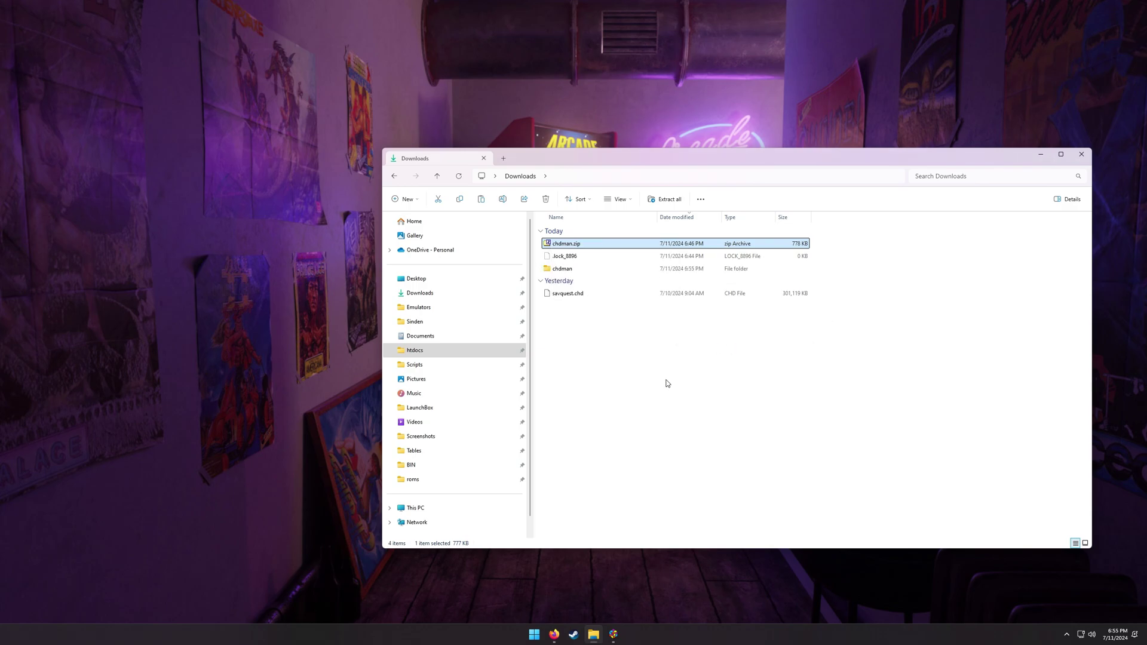
# Move savquest.chd from Downloads into the extracted chdman folder.
pyautogui.click(561, 294)
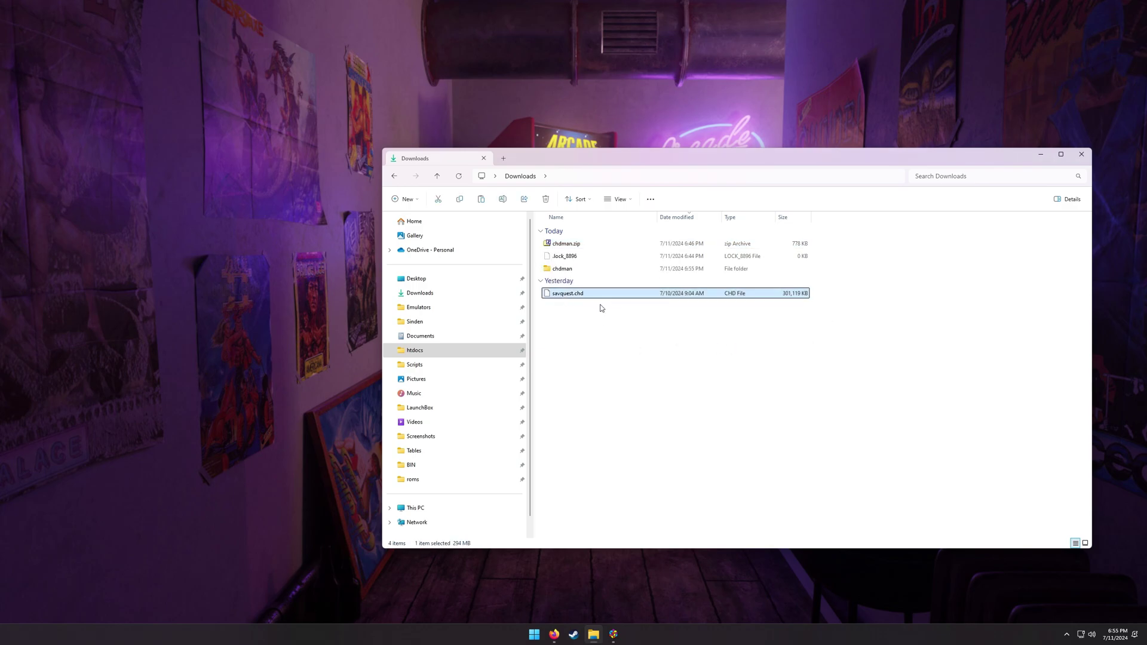
pyautogui.click(569, 299)
pyautogui.click(747, 438)
pyautogui.click(581, 297)
pyautogui.click(575, 270)
pyautogui.doubleClick(572, 271)
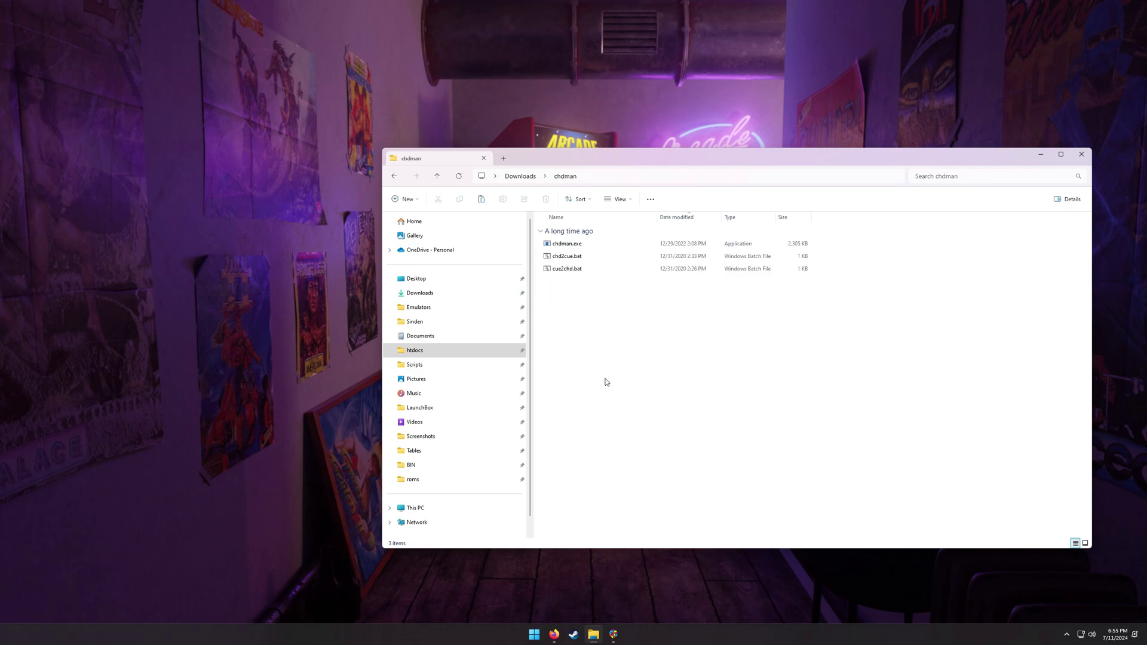
pyautogui.hotkey('ctrl', 'v')
pyautogui.click(610, 374)
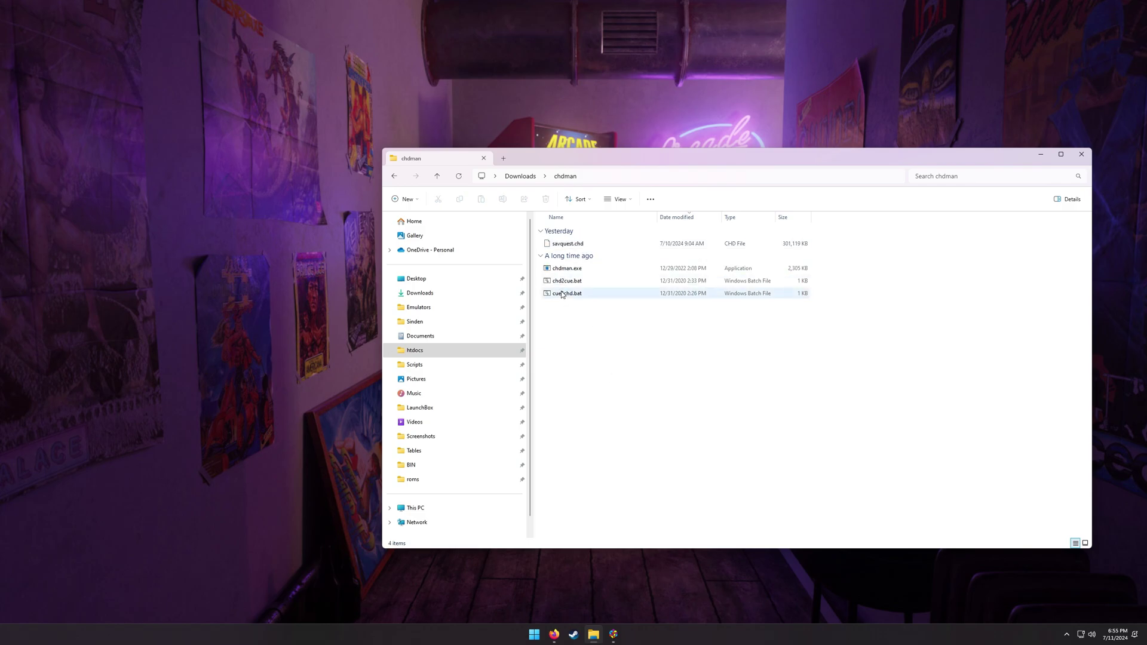
# Open chd2cue.bat in Notepad++, change its chdman command to extracthd, and save the file.
pyautogui.click(562, 283)
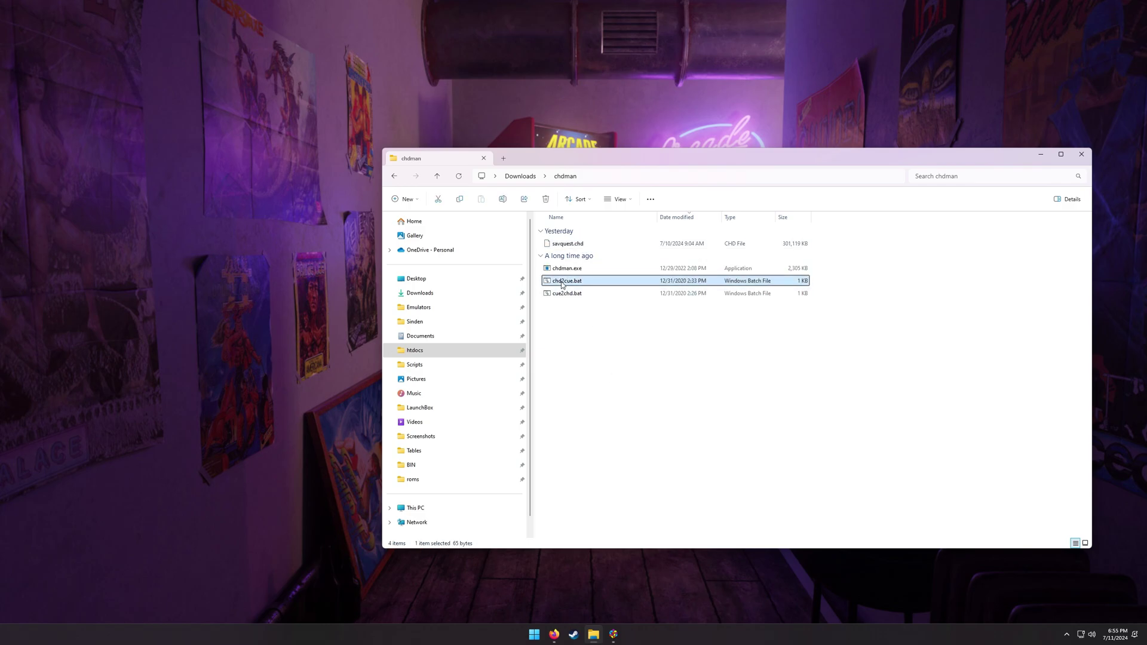
pyautogui.rightClick(561, 284)
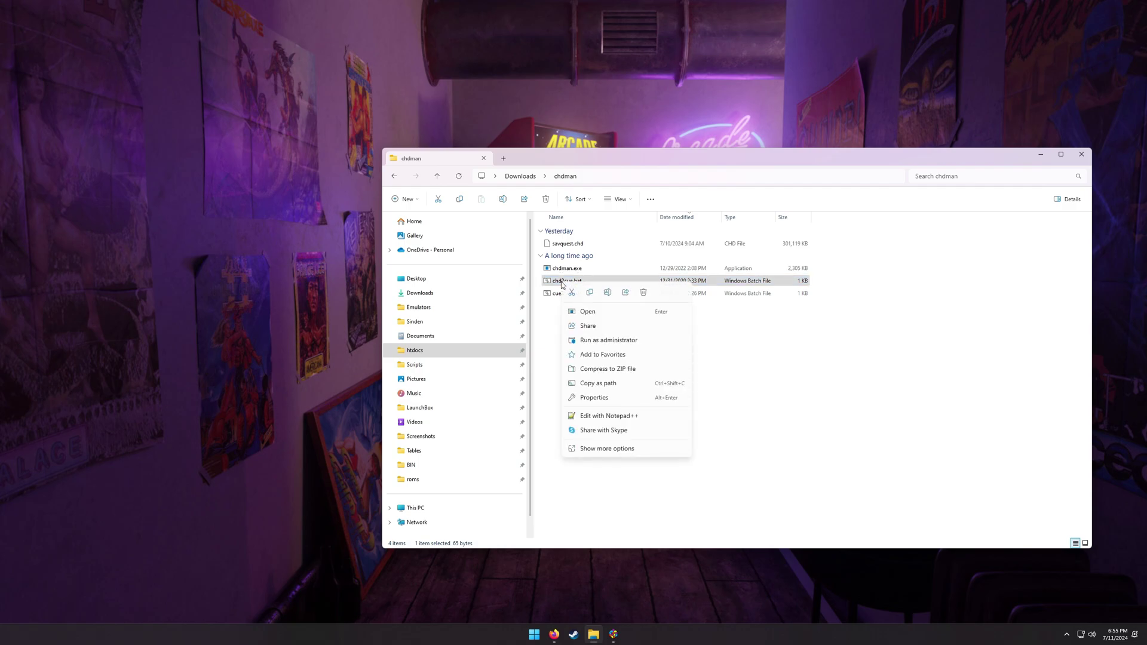
pyautogui.click(610, 421)
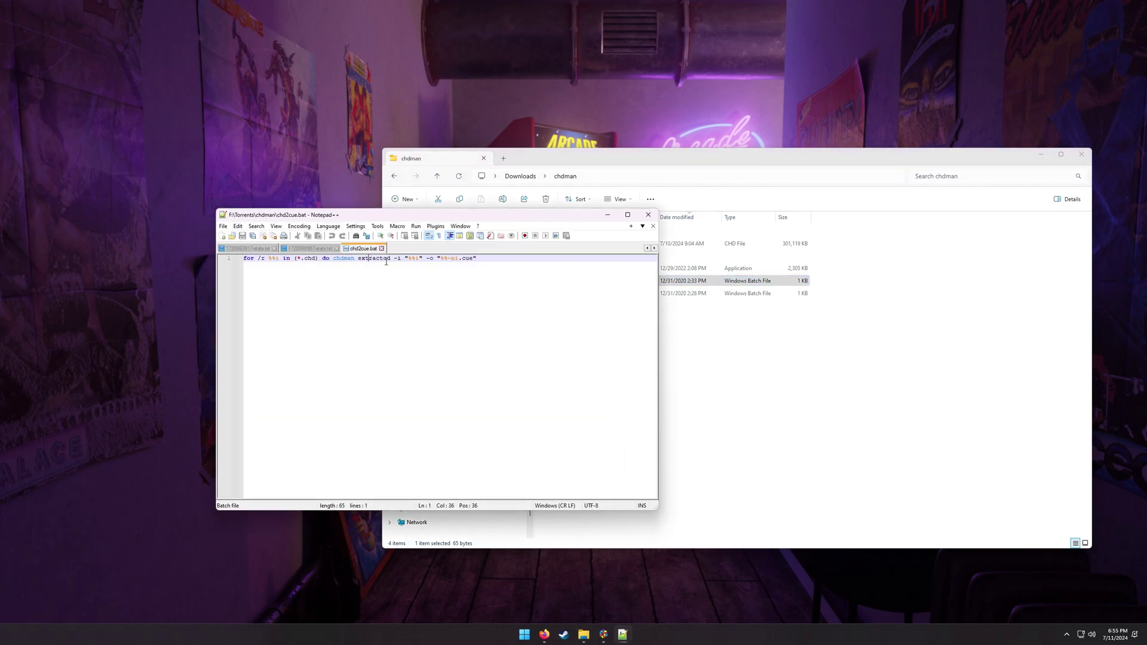
pyautogui.press('Delete')
pyautogui.write('h')
pyautogui.hotkey('ctrl', 's')
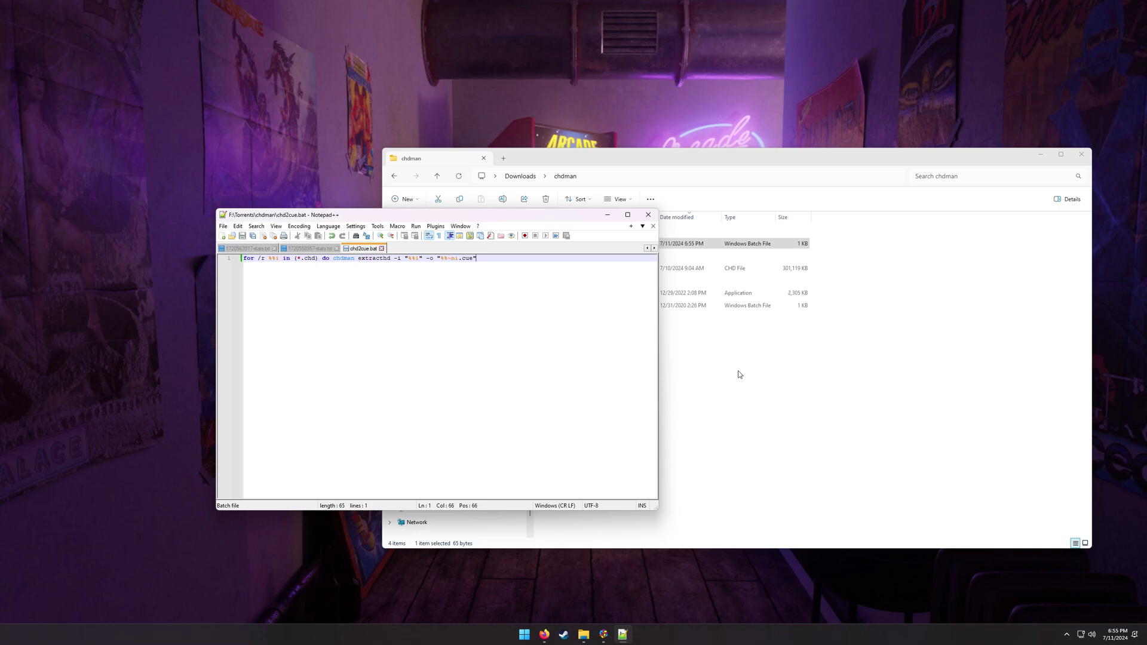
pyautogui.click(780, 410)
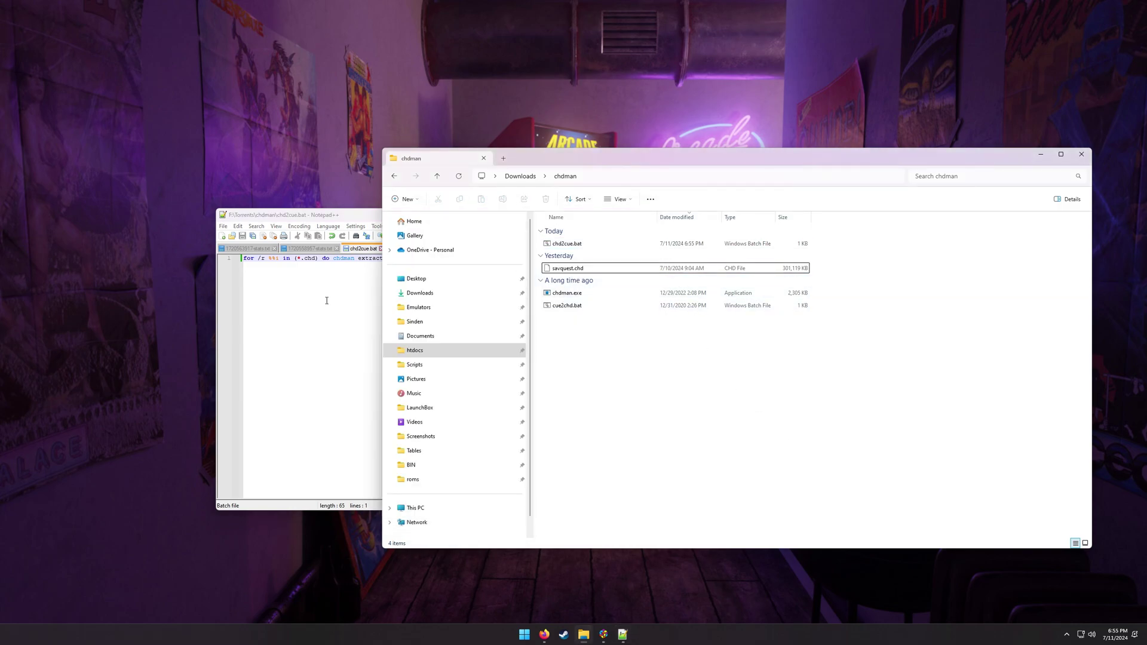
# Review the edited script and run chd2cue.bat to extract the image from savquest.chd.
pyautogui.click(268, 259)
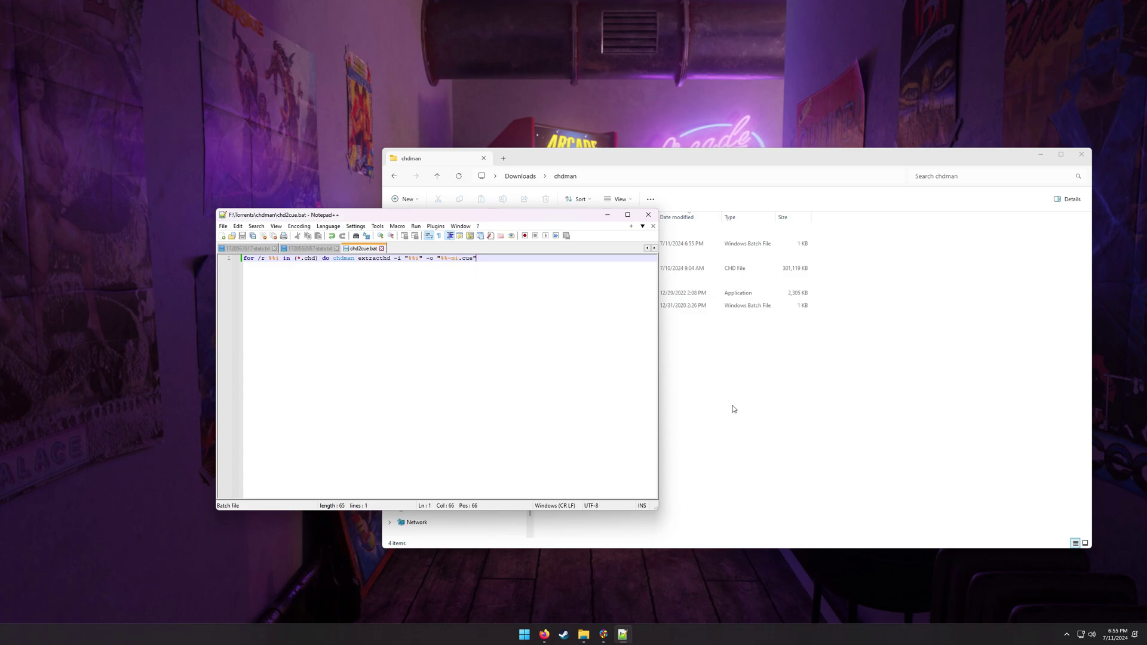
pyautogui.click(672, 364)
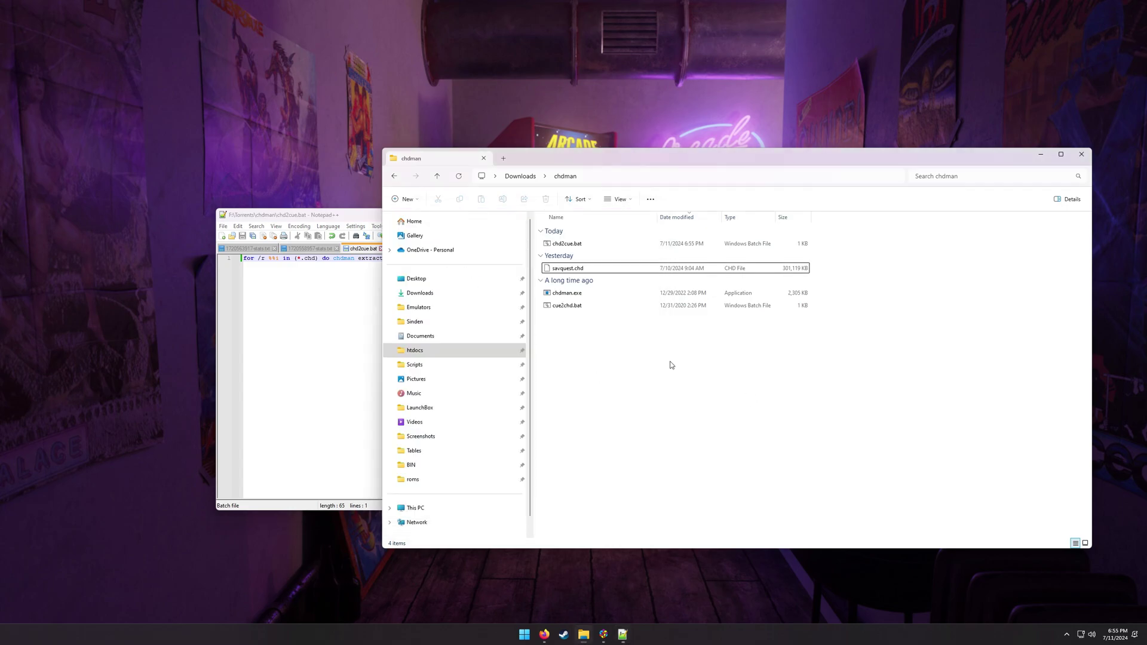
pyautogui.doubleClick(568, 245)
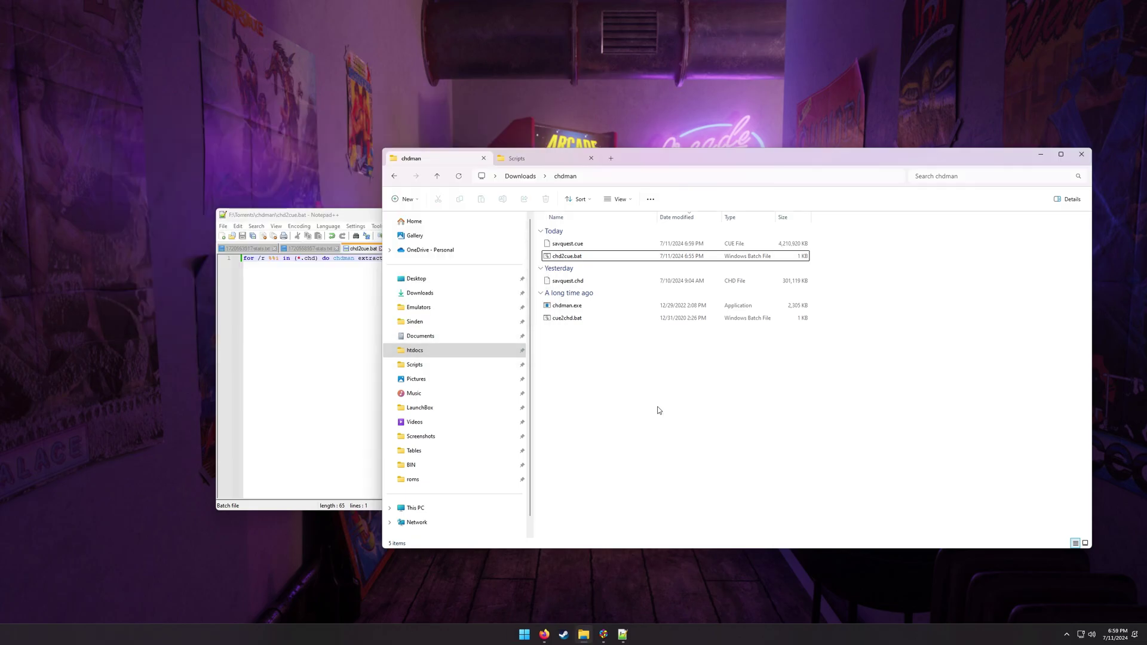
# Extract savquest.cue with 7-Zip into a savquest folder.
pyautogui.click(583, 245)
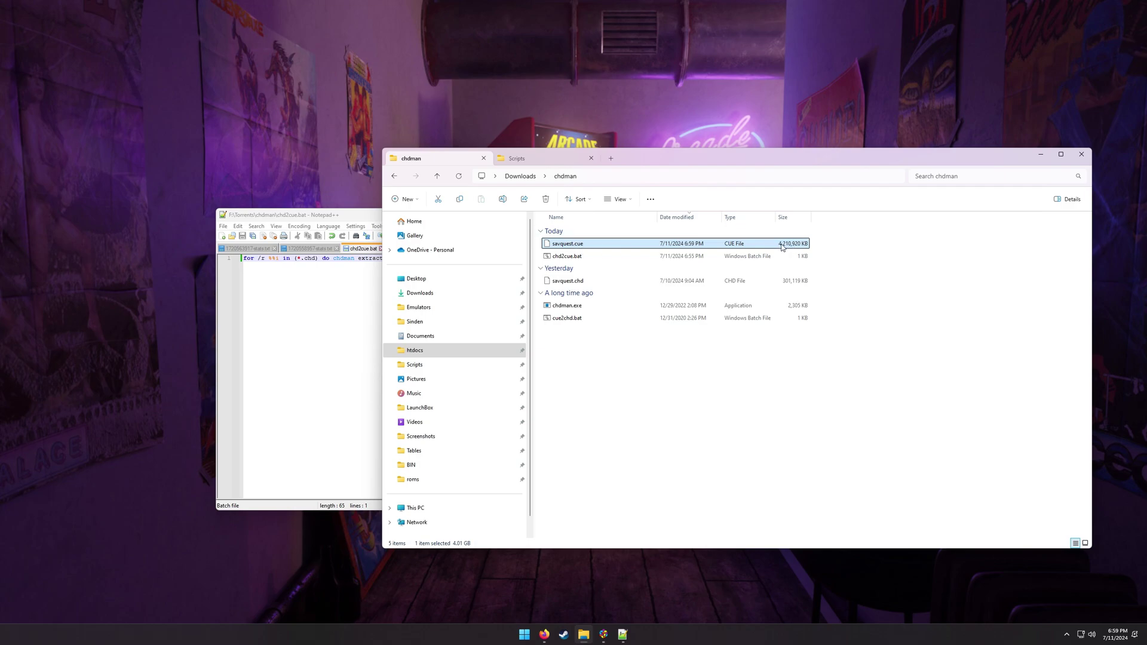
pyautogui.rightClick(575, 250)
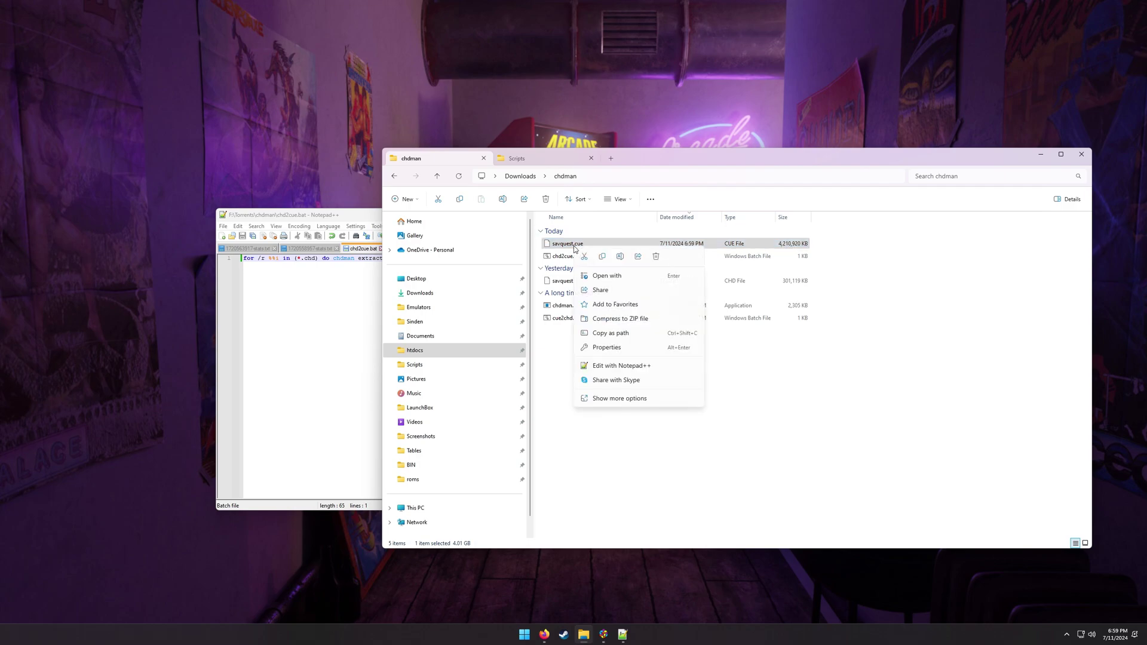
pyautogui.click(619, 398)
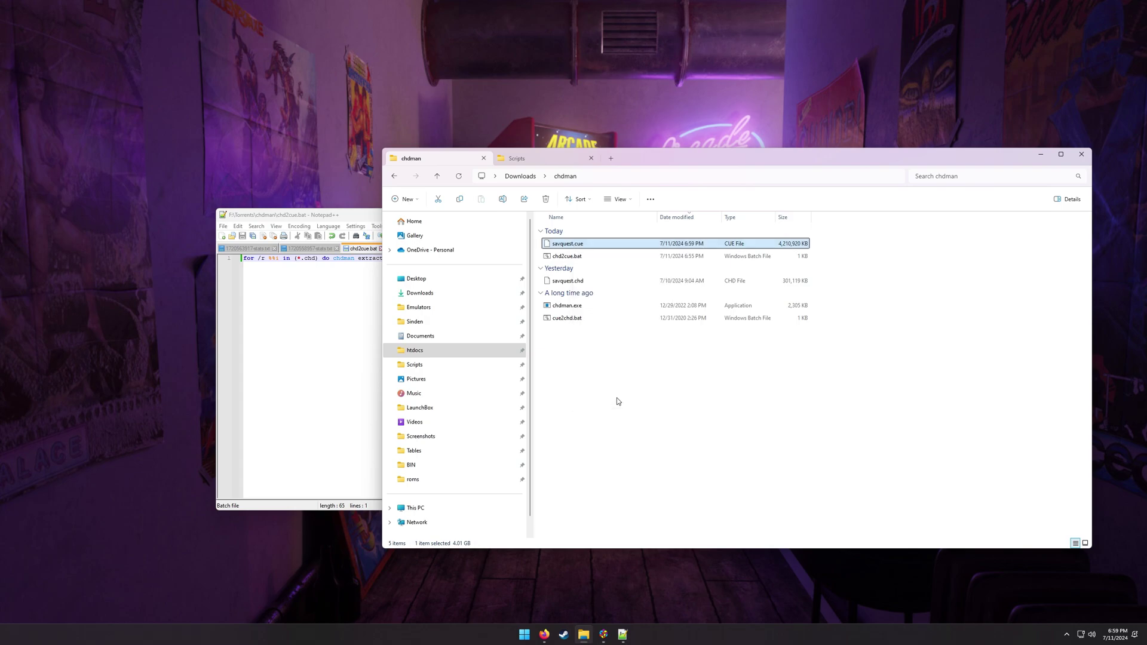
pyautogui.moveTo(622, 293)
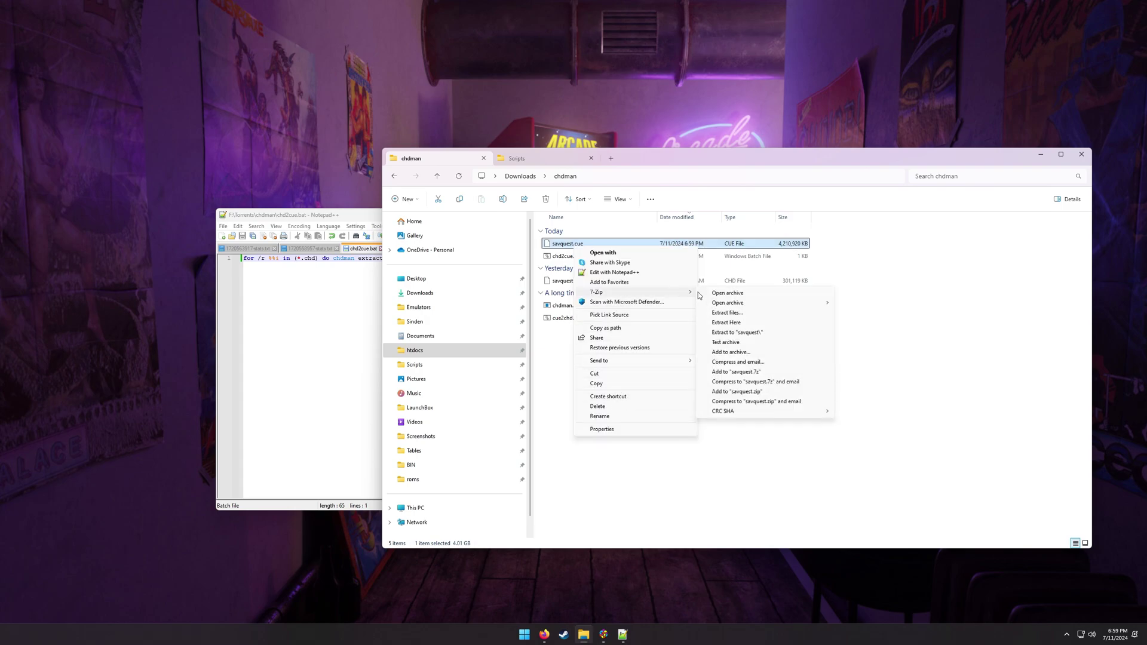
pyautogui.click(751, 335)
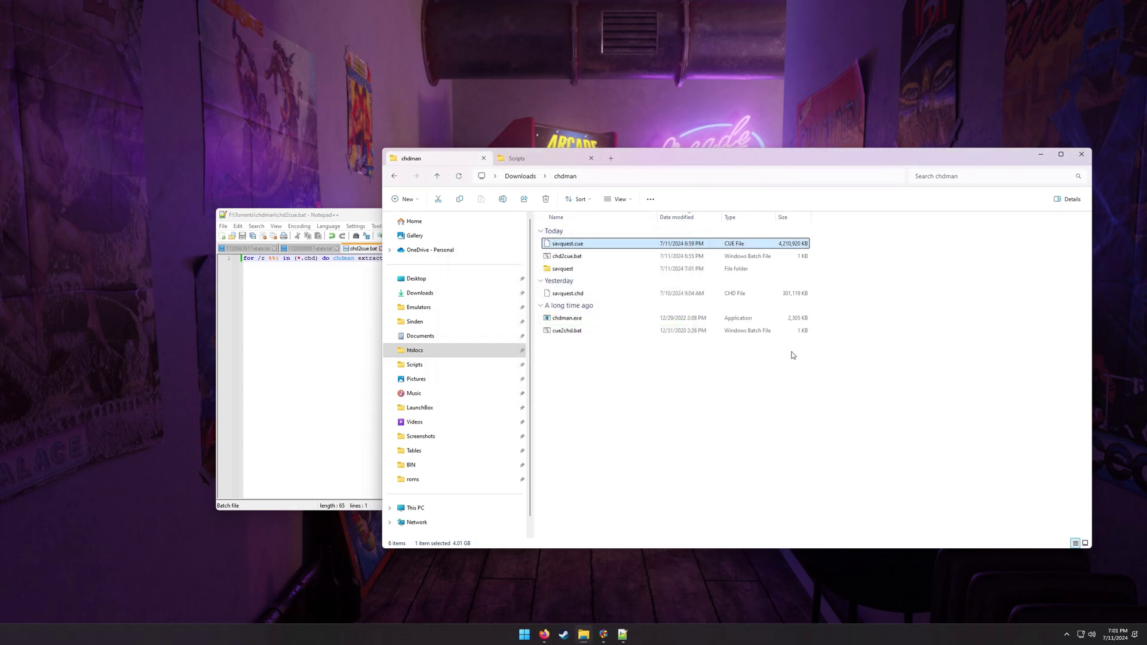
# Delete savquest.cue from the chdman folder.
pyautogui.click(761, 393)
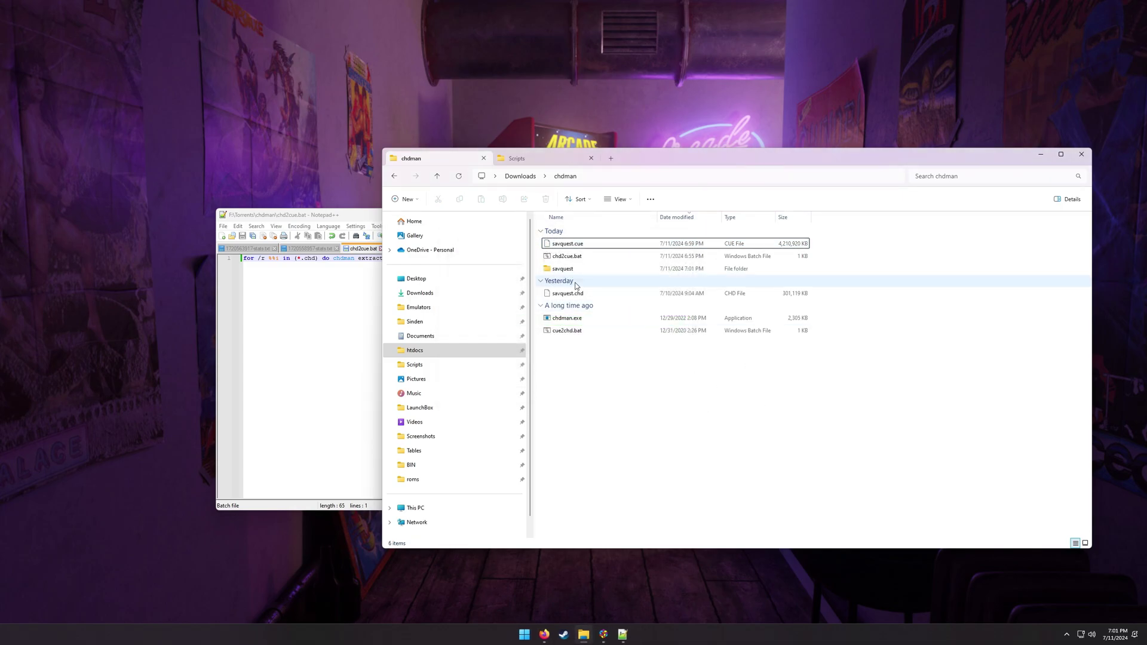
pyautogui.click(567, 245)
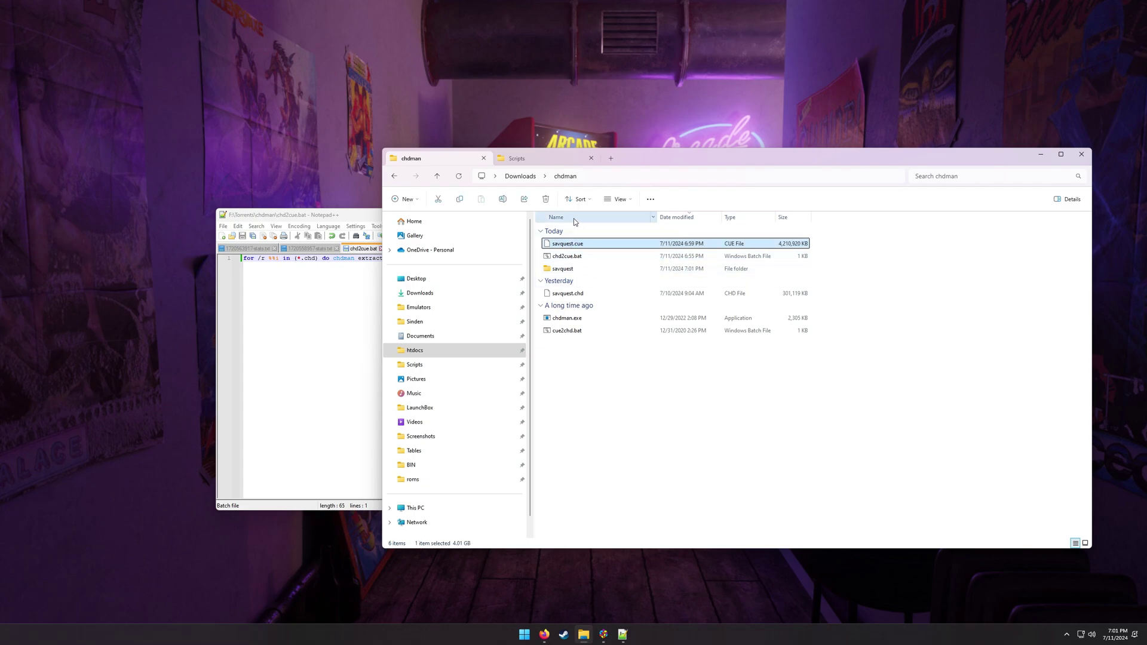
pyautogui.click(546, 199)
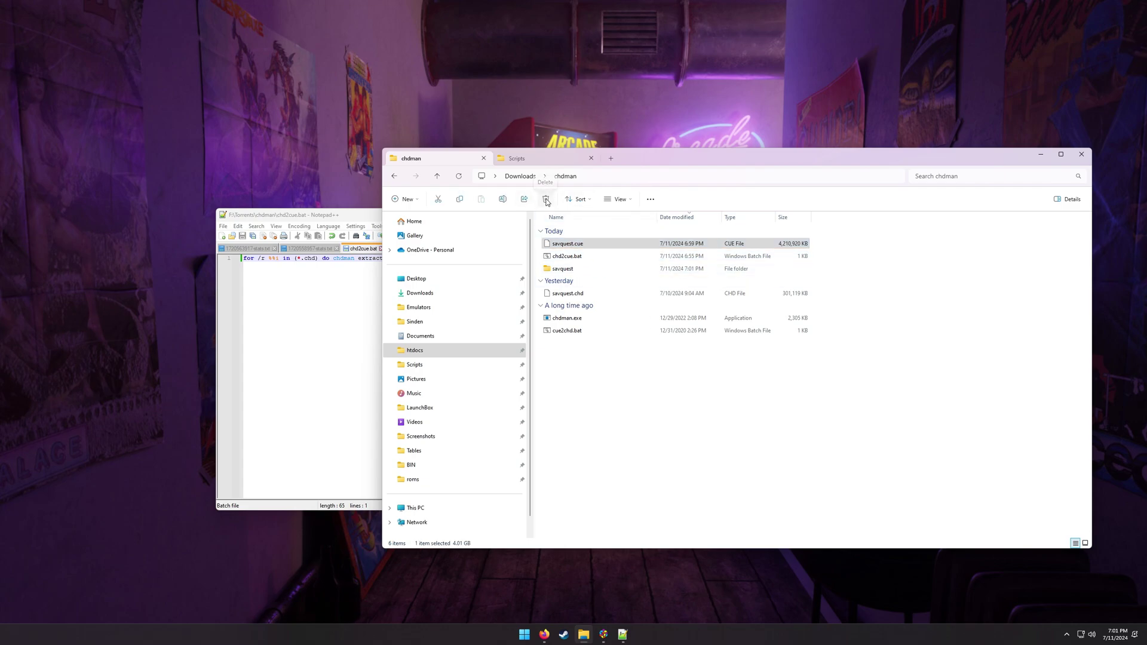
# Open the savquest folder and inspect the contents of 1.fat and 0.fat in 7-Zip.
pyautogui.doubleClick(562, 255)
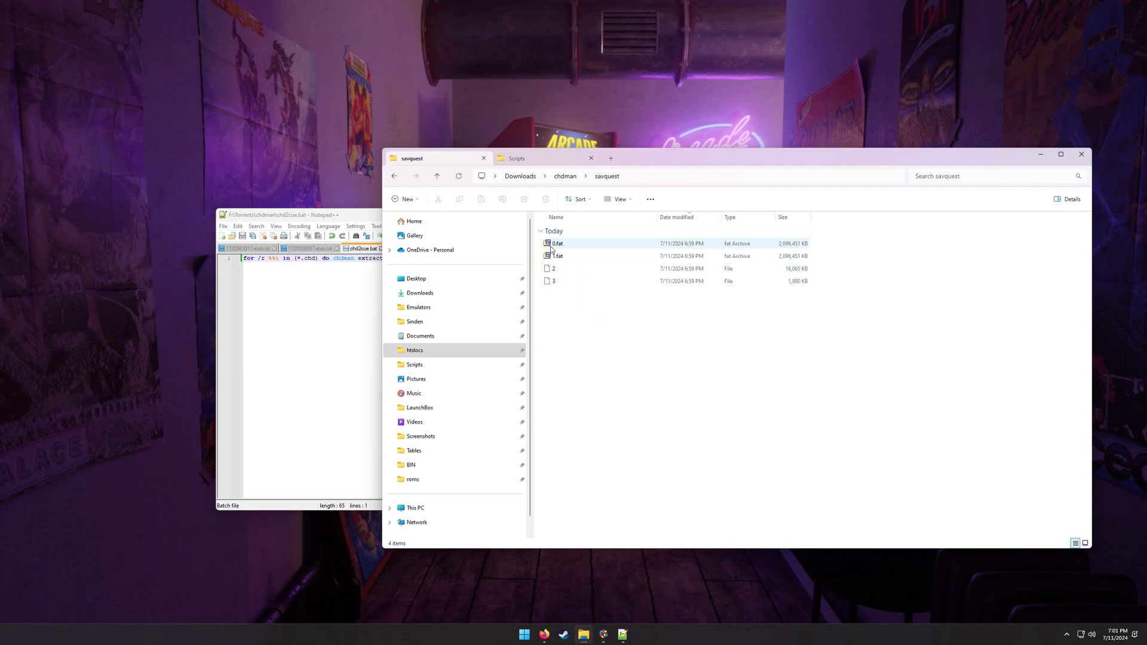
pyautogui.click(556, 247)
pyautogui.click(554, 256)
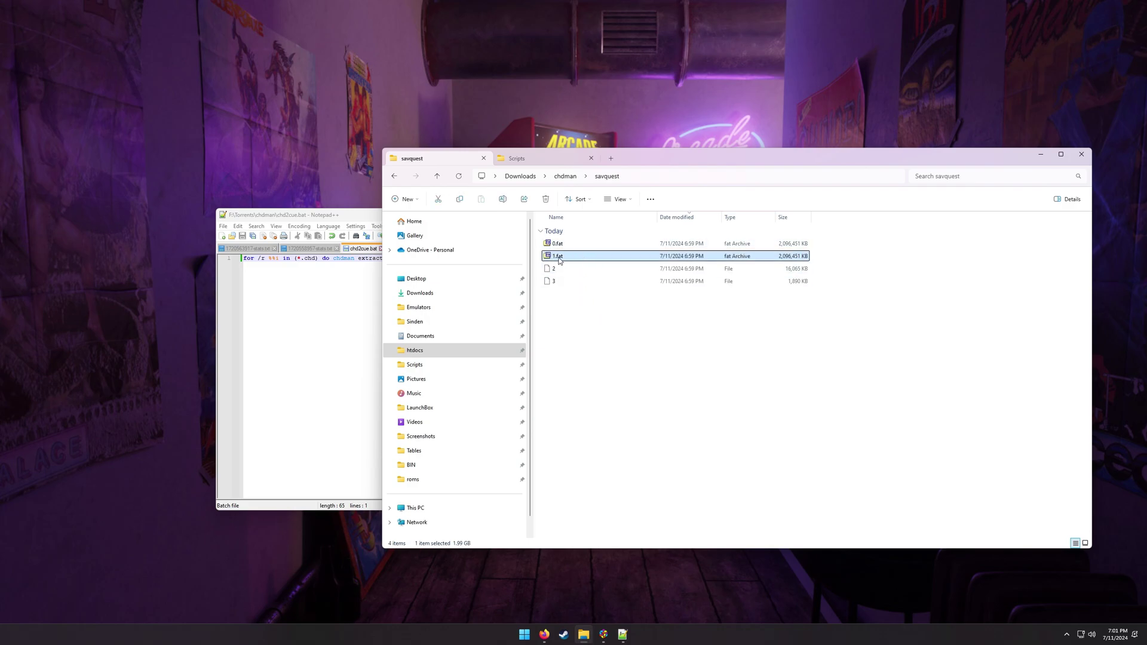
pyautogui.doubleClick(556, 257)
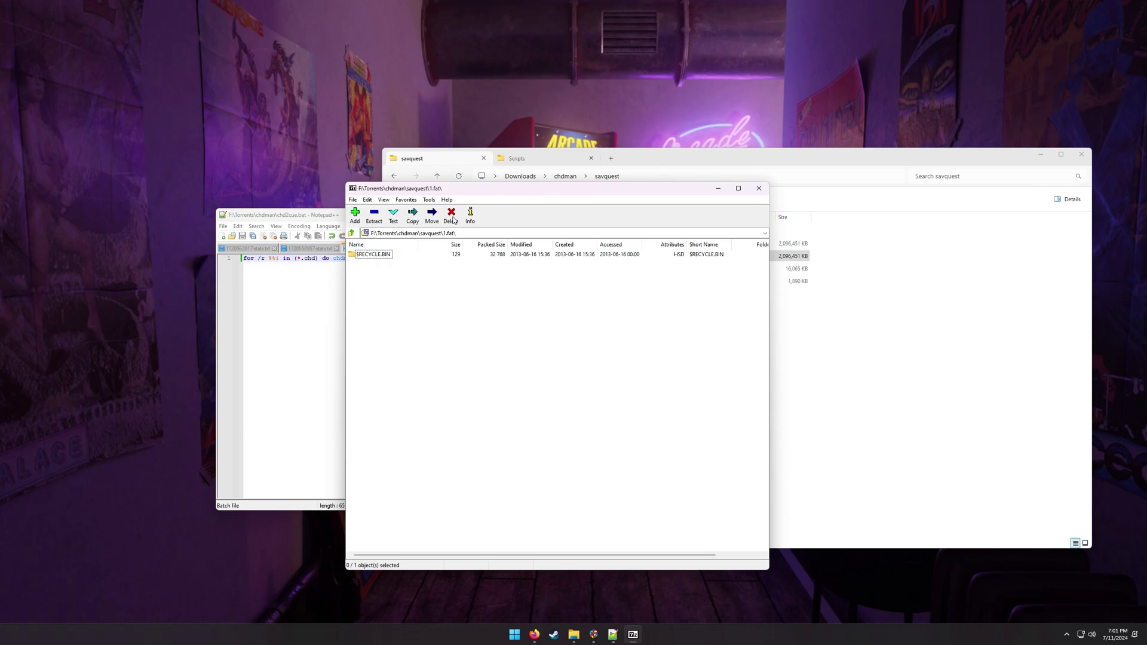
pyautogui.moveTo(462, 194); pyautogui.dragTo(738, 291)
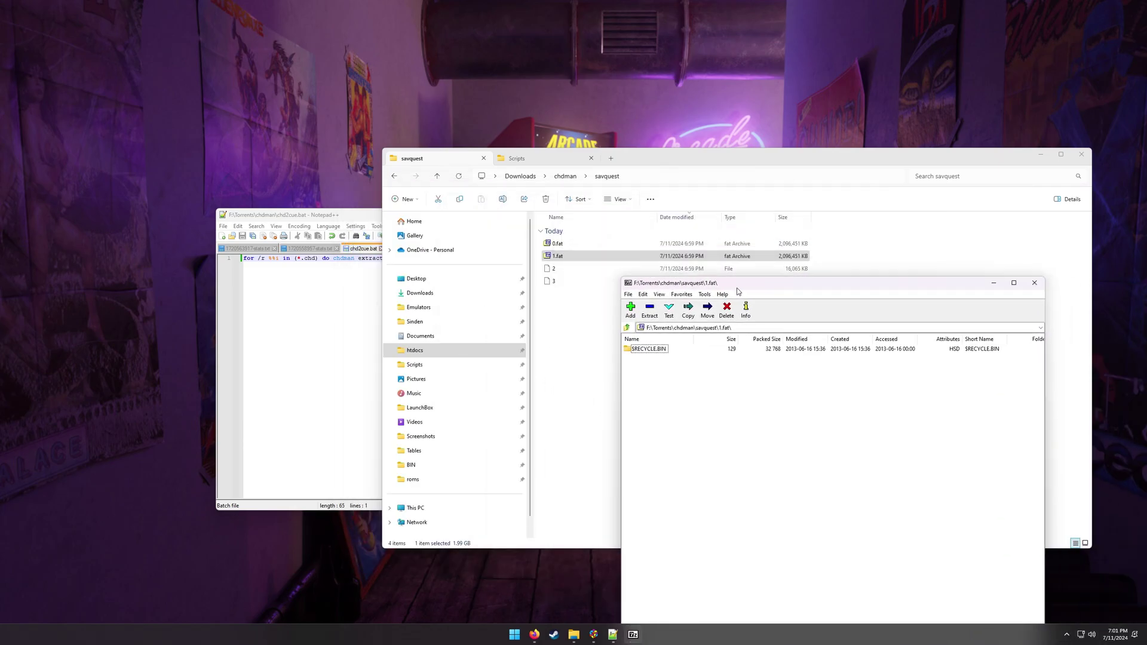
pyautogui.doubleClick(661, 352)
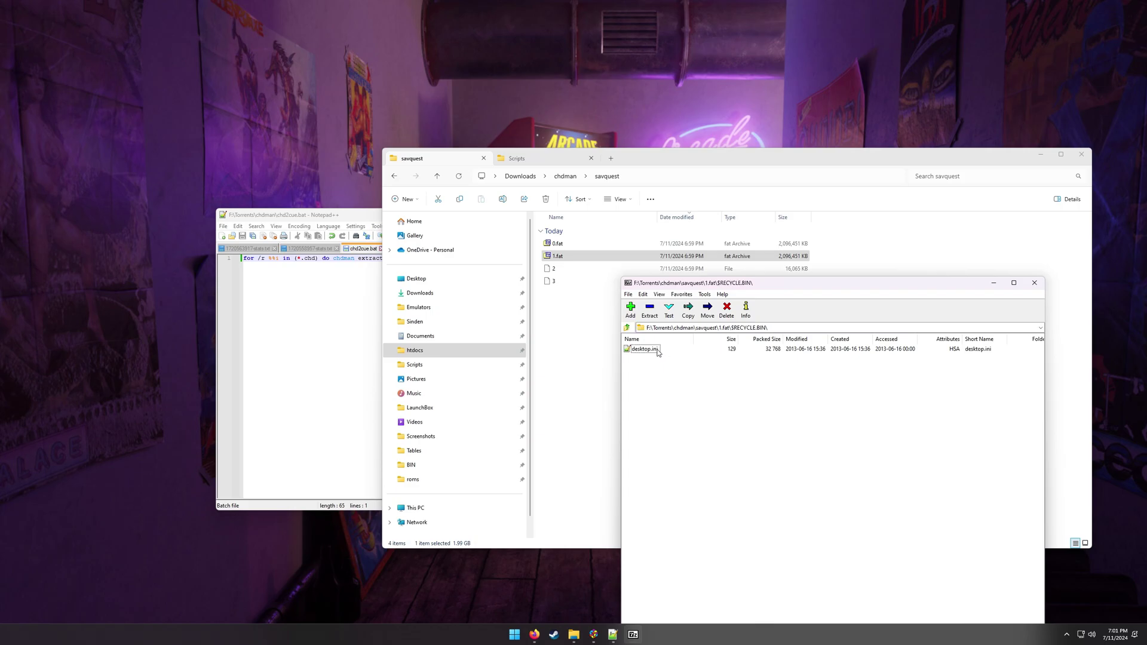
pyautogui.click(1034, 283)
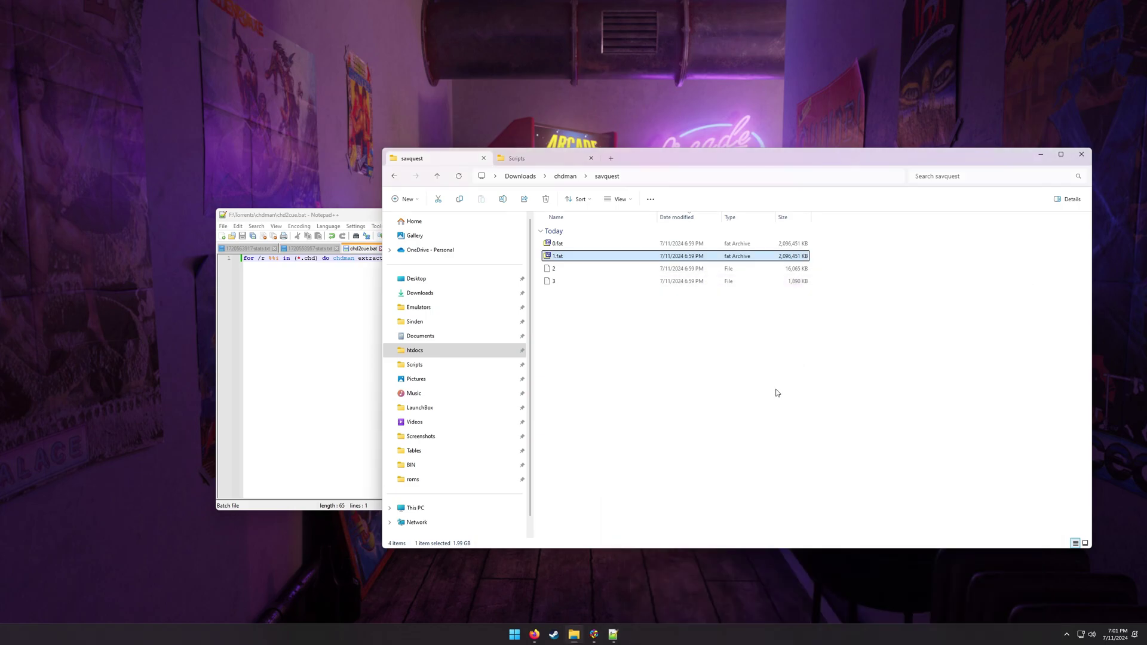
pyautogui.click(776, 392)
pyautogui.doubleClick(561, 243)
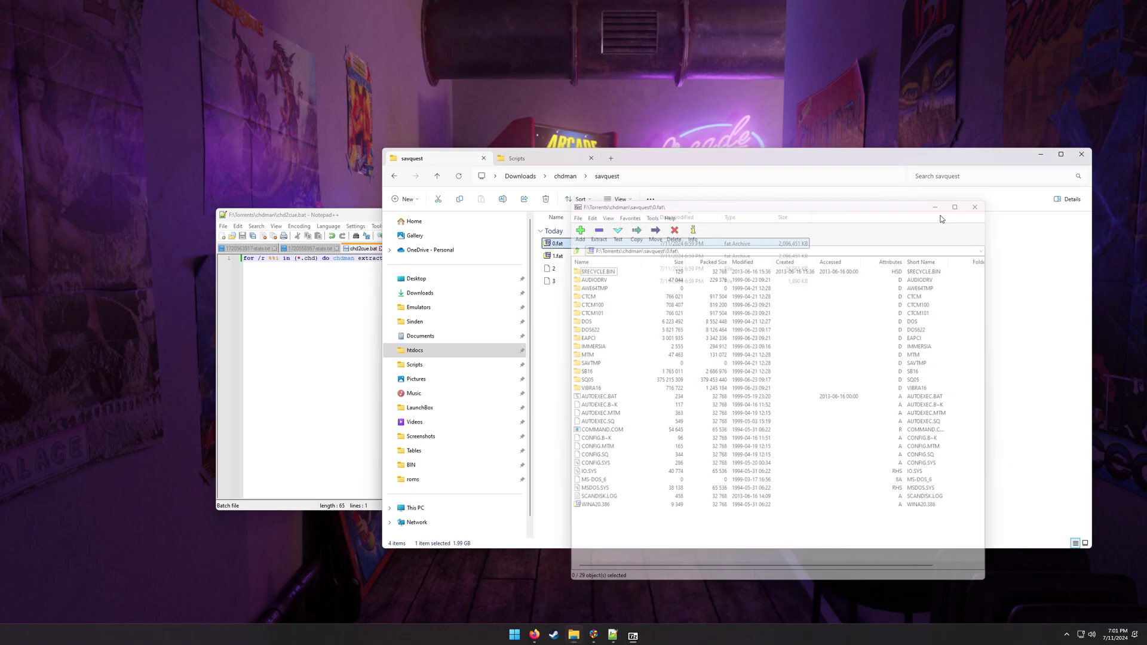
# Extract 0.fat with 7-Zip directly into the savquest folder.
pyautogui.rightClick(557, 244)
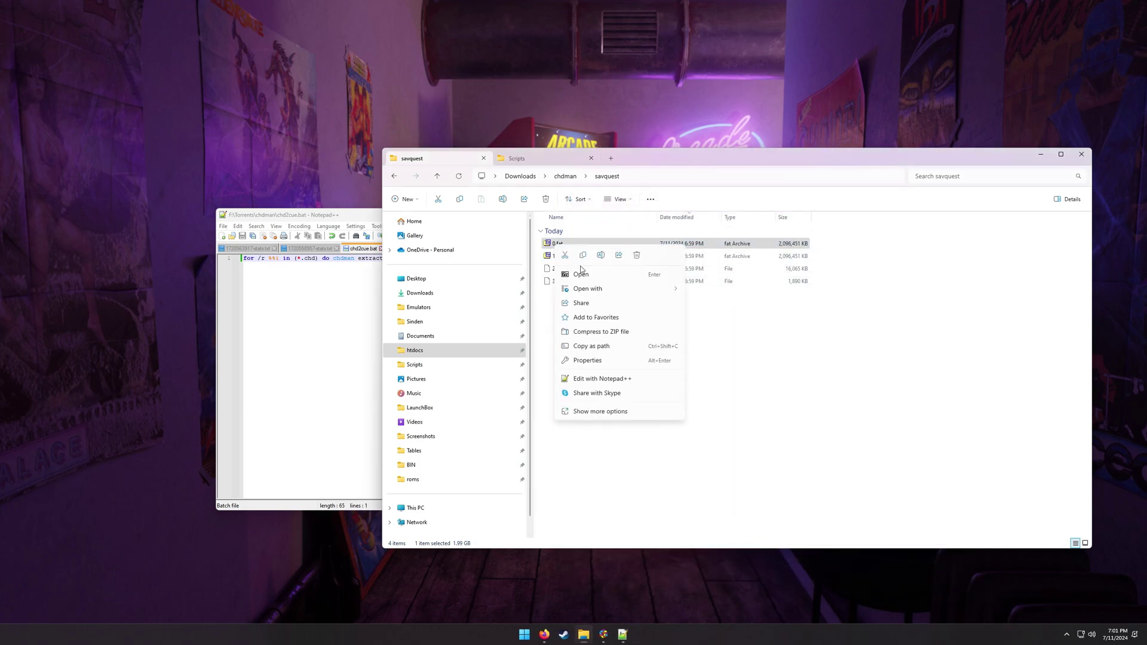
pyautogui.click(609, 412)
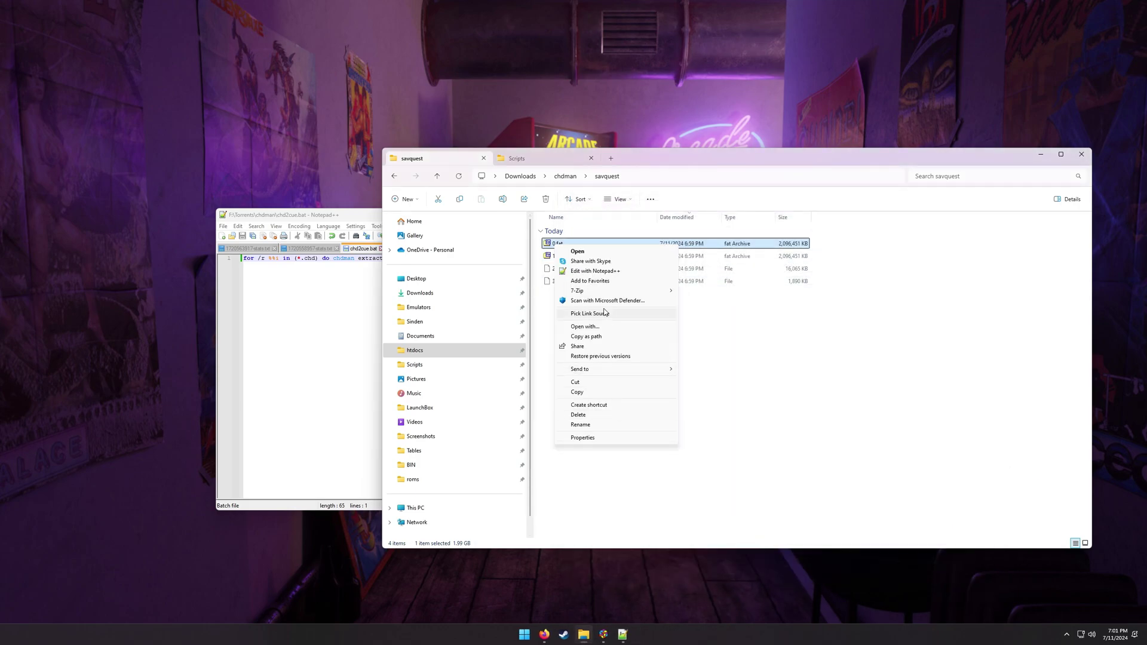
pyautogui.moveTo(607, 295)
pyautogui.click(707, 322)
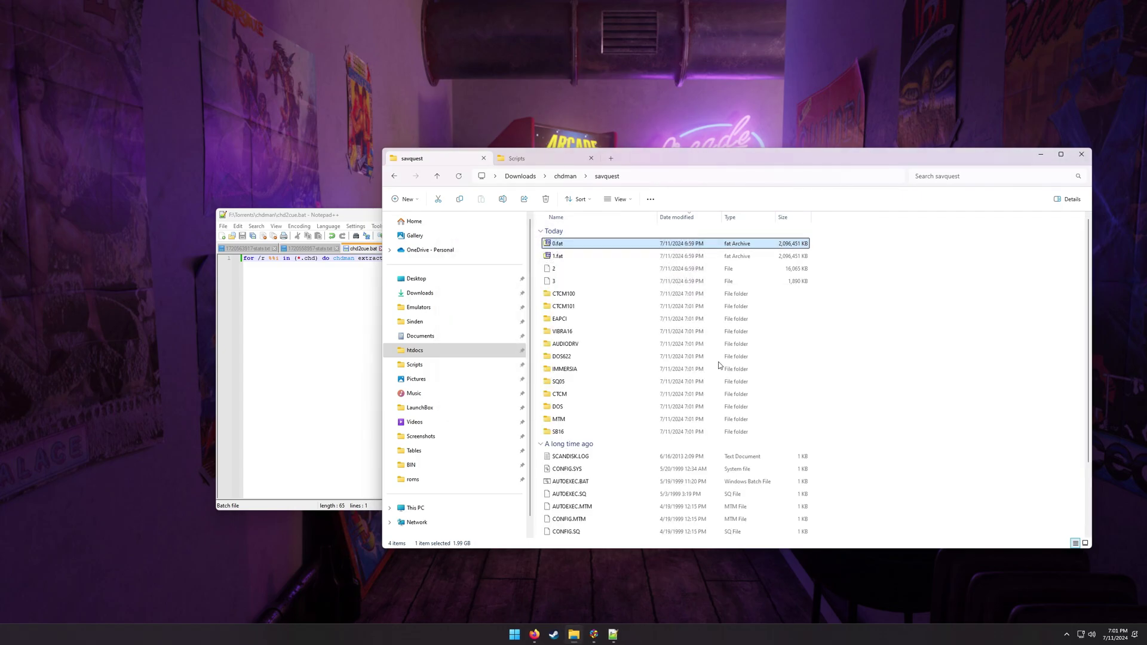
# Delete 0.fat and 1.fat from the savquest folder.
pyautogui.click(853, 264)
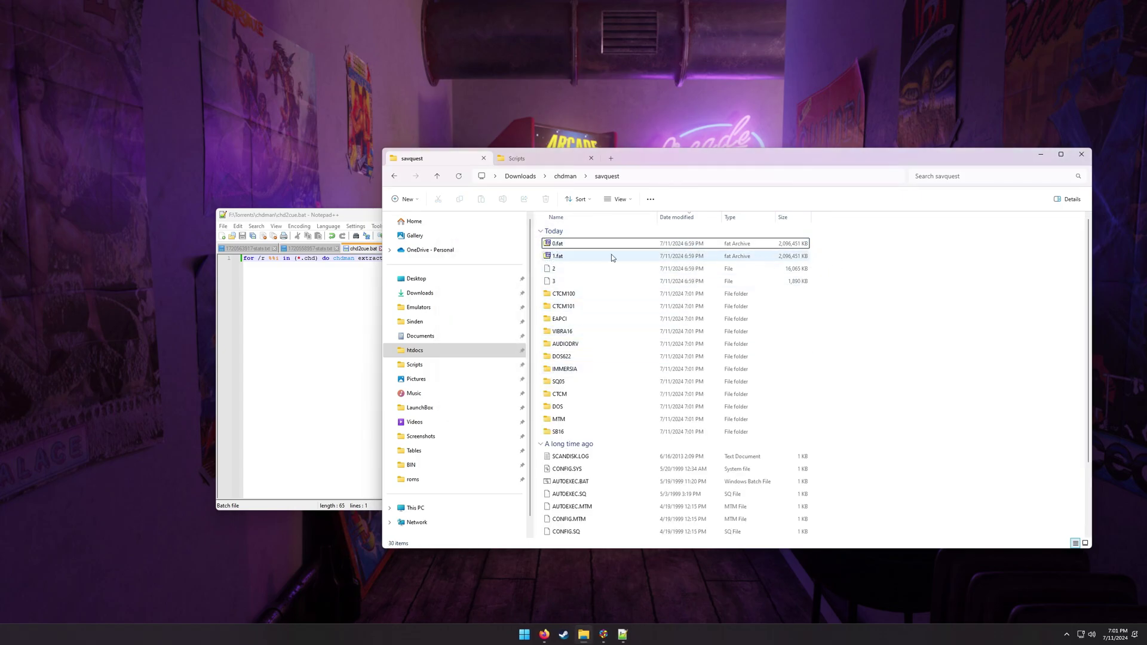
pyautogui.keyDown('shift'); pyautogui.click(564, 256); pyautogui.keyUp('shift')
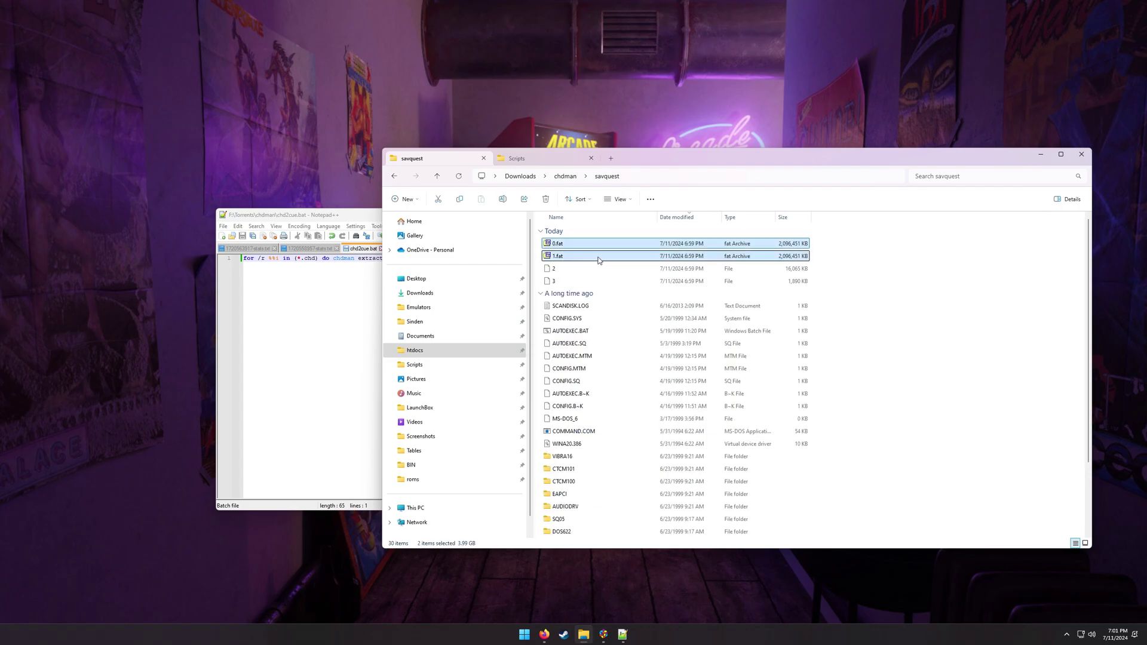
pyautogui.press('Delete')
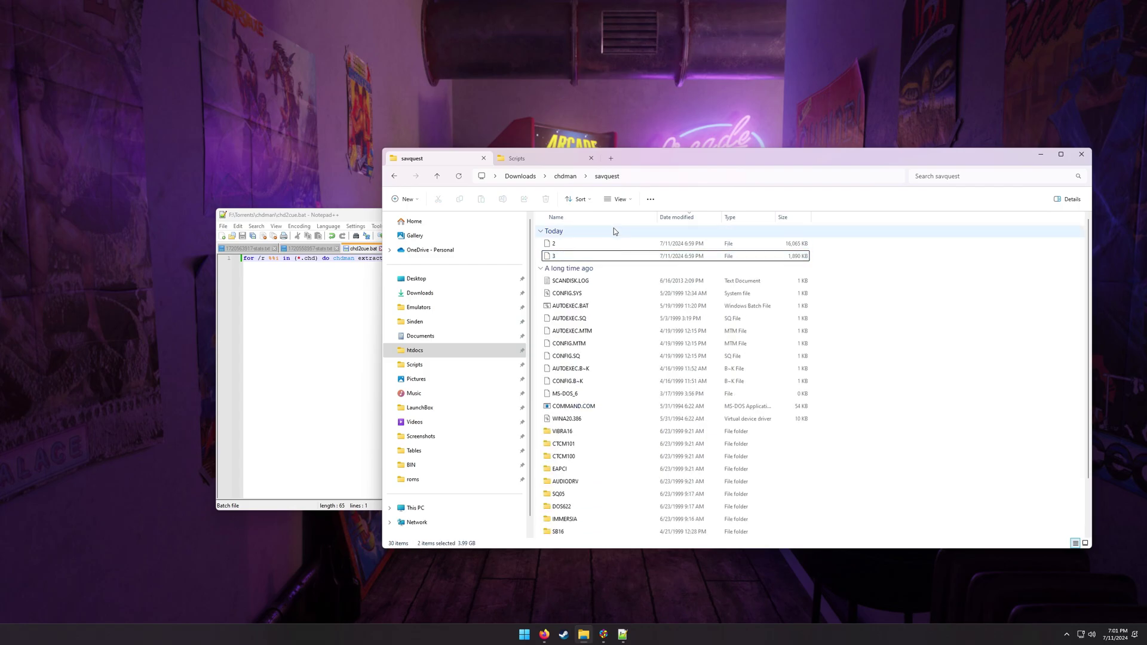
# Sort the savquest folder by name and look through the extracted files and folders.
pyautogui.click(600, 218)
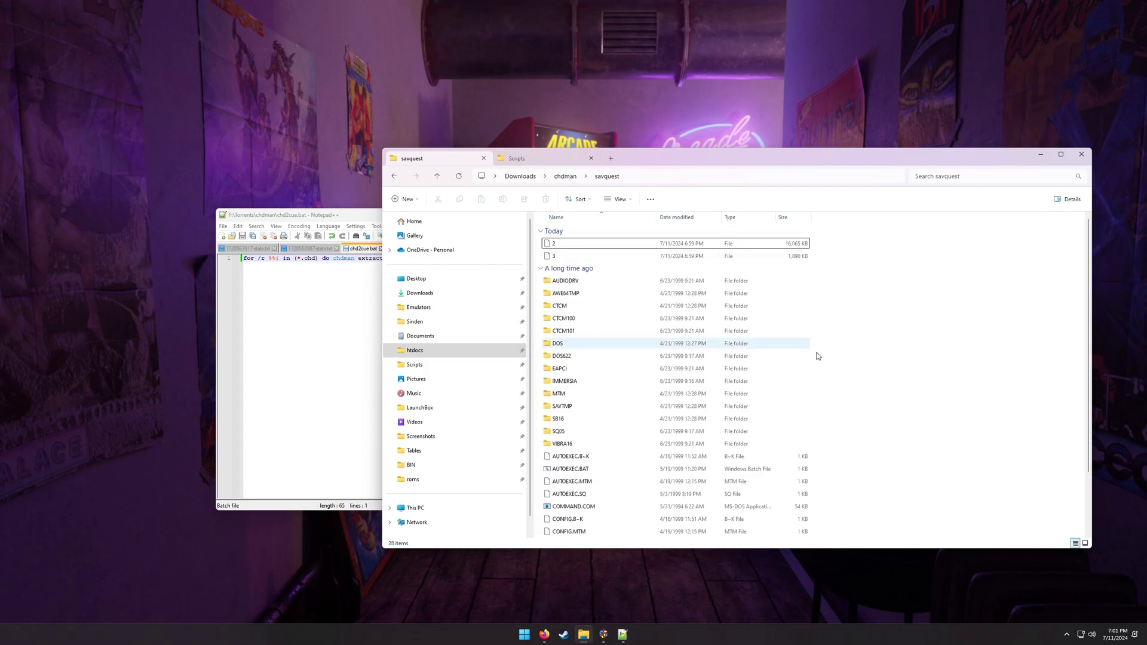
pyautogui.click(681, 217)
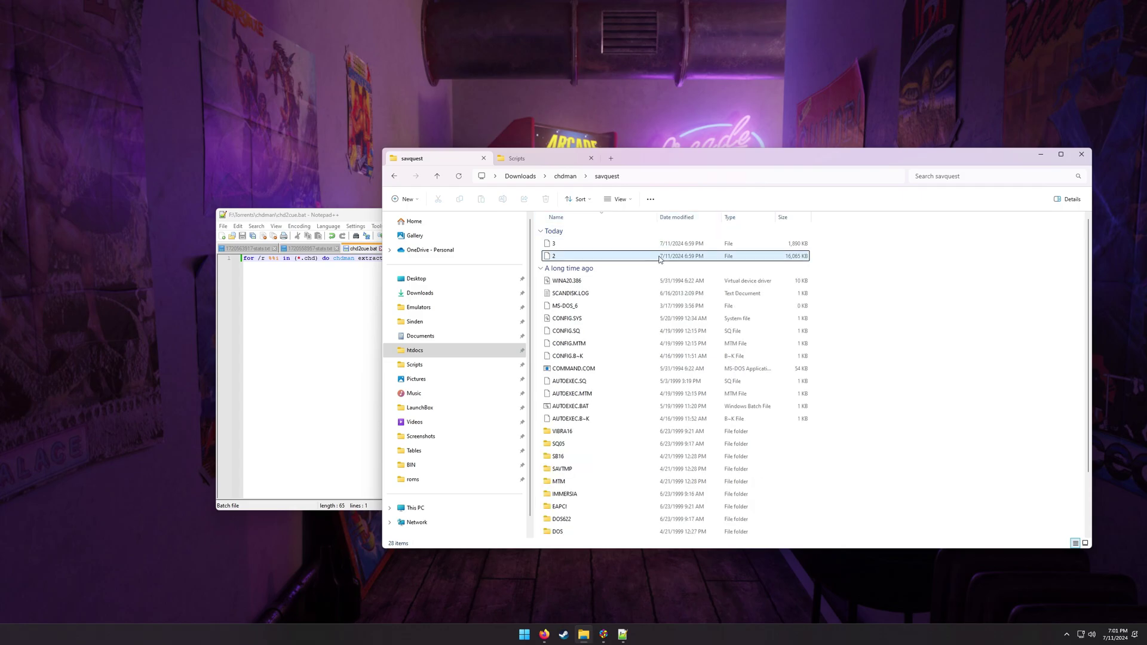
pyautogui.click(615, 219)
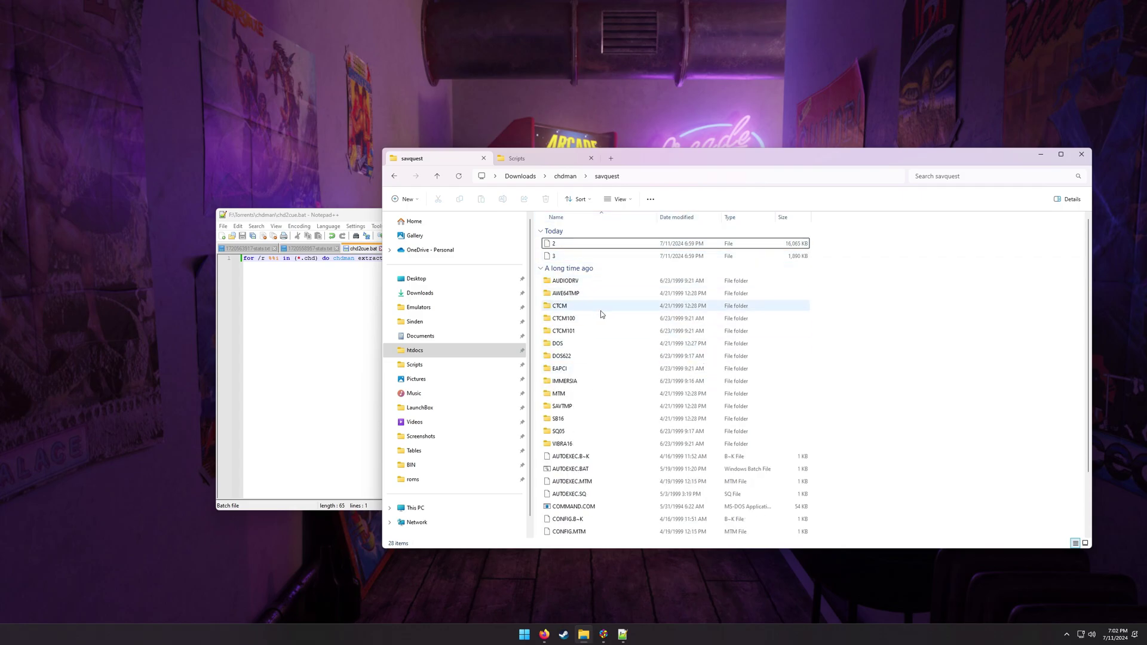
pyautogui.scroll(-2, 578, 357)
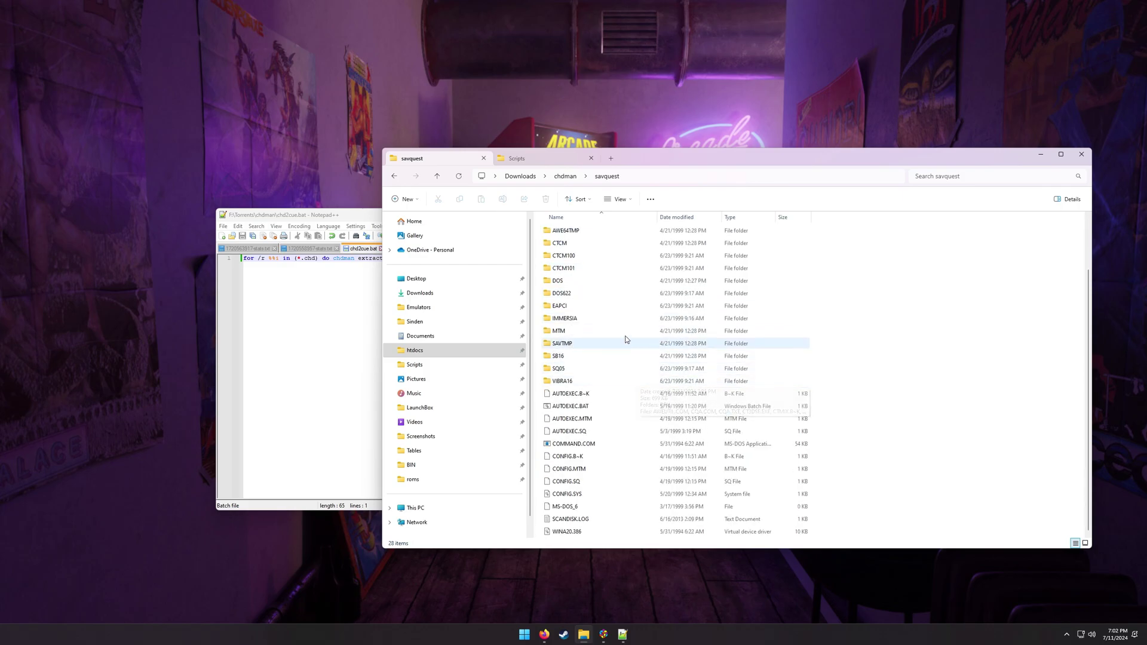
pyautogui.scroll(2, 622, 484)
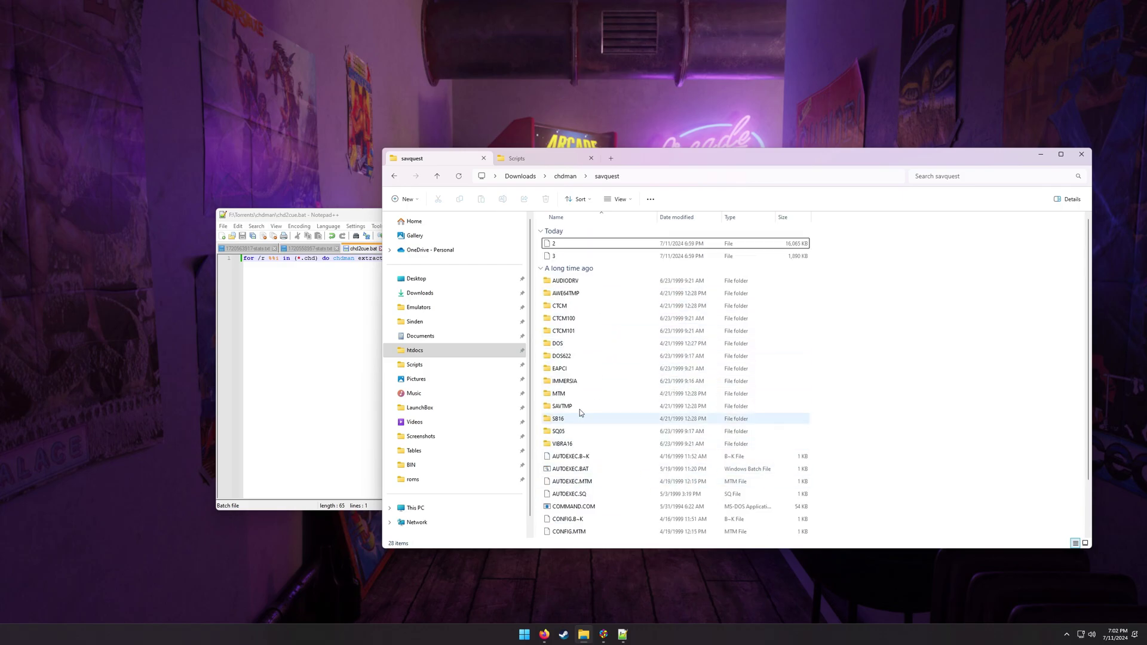
pyautogui.click(558, 344)
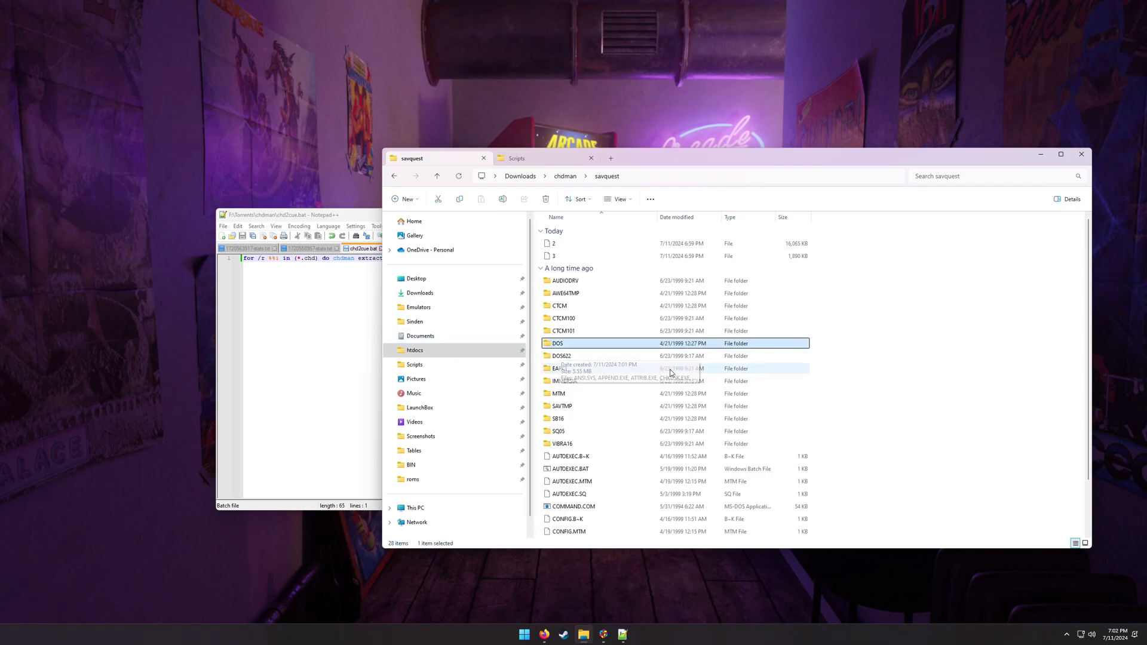
pyautogui.scroll(-2, 628, 358)
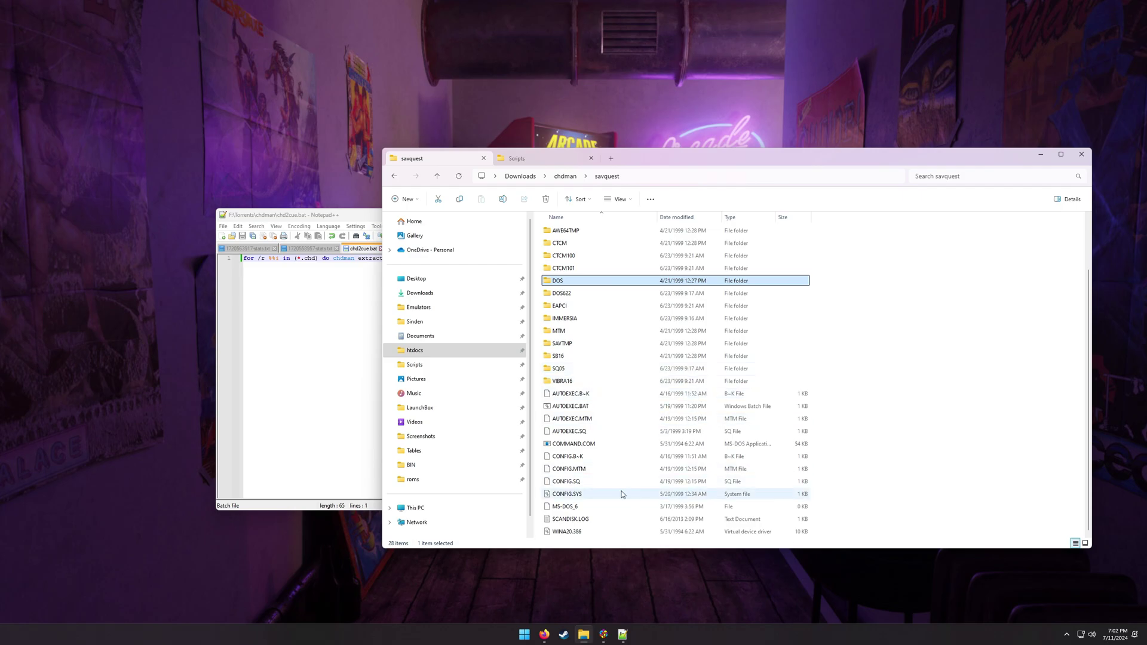
# Check the WinSavage README for the target path, open the SQ05\SQ\BIN folder, and move its window aside from the browser.
pyautogui.doubleClick(558, 372)
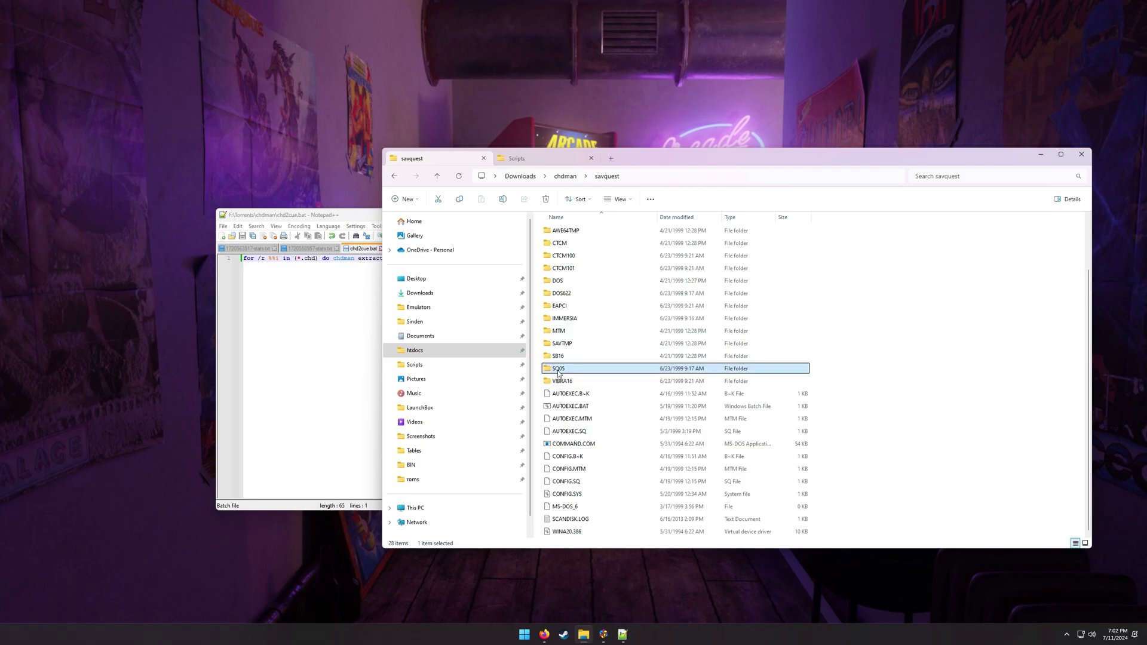
pyautogui.click(544, 634)
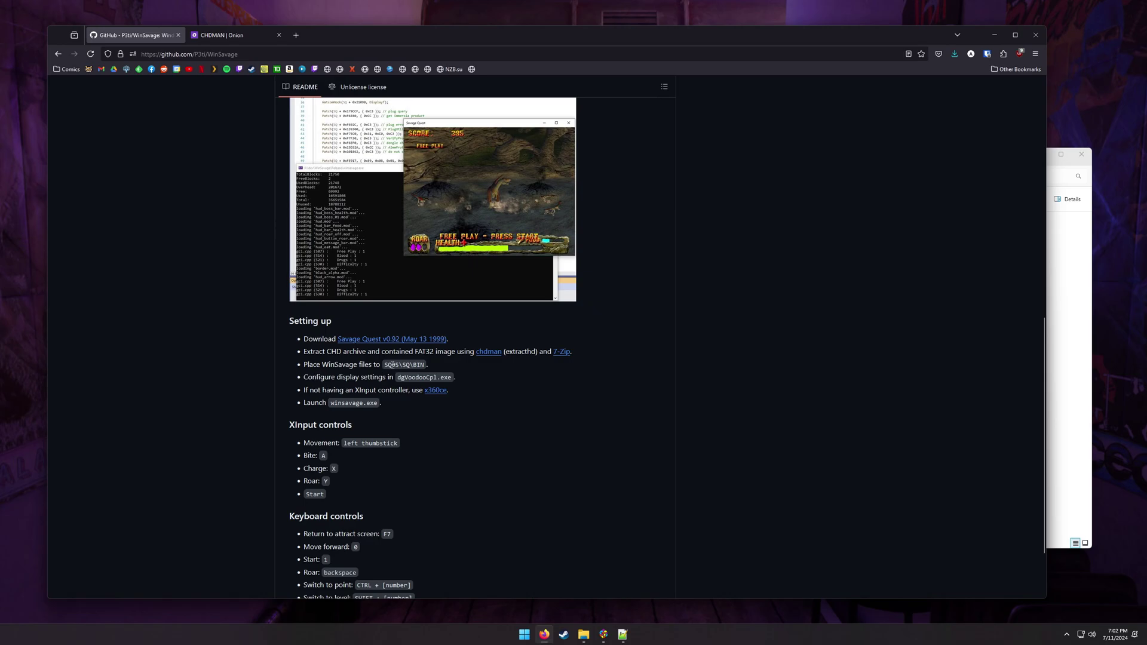
pyautogui.click(584, 635)
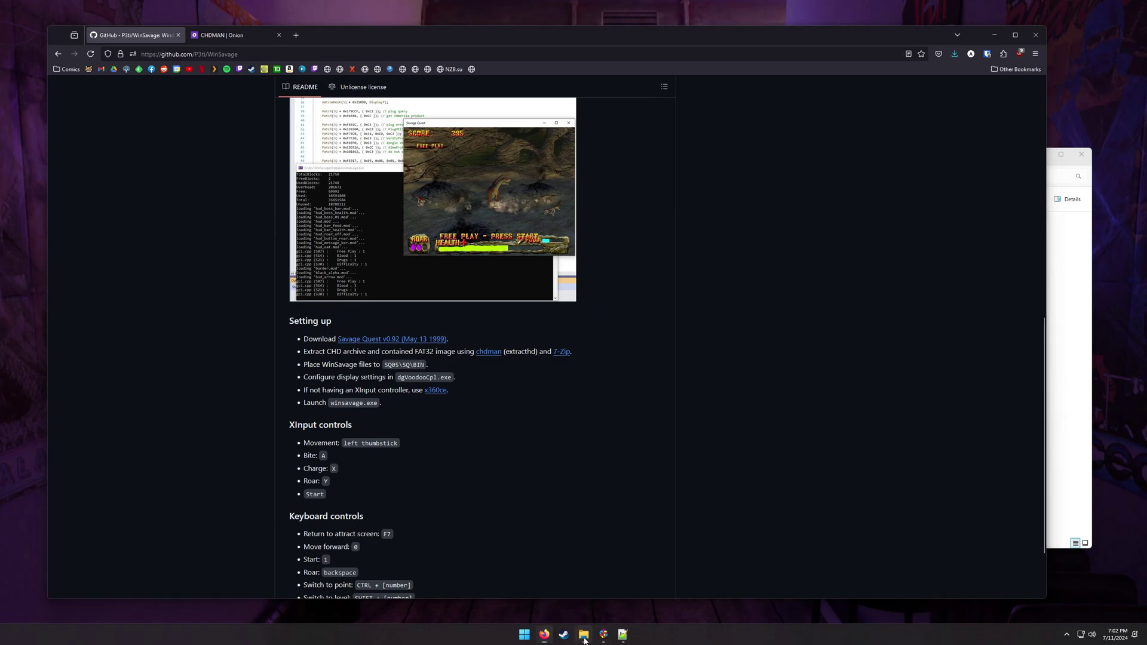
pyautogui.doubleClick(556, 243)
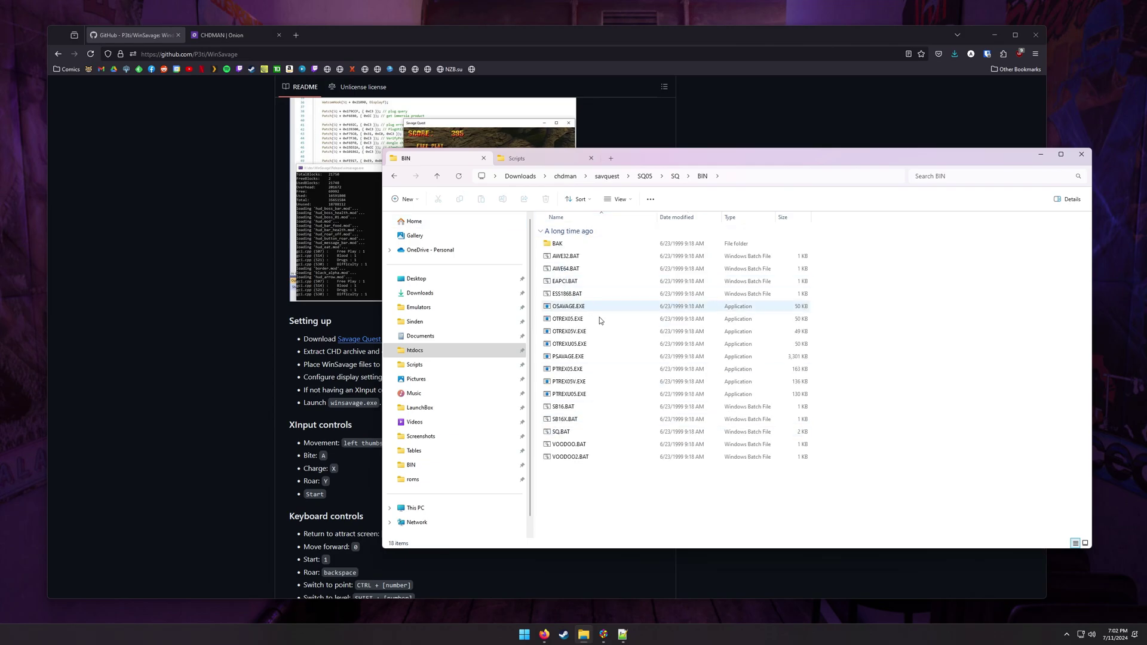
pyautogui.doubleClick(600, 312)
pyautogui.moveTo(647, 159); pyautogui.dragTo(797, 147)
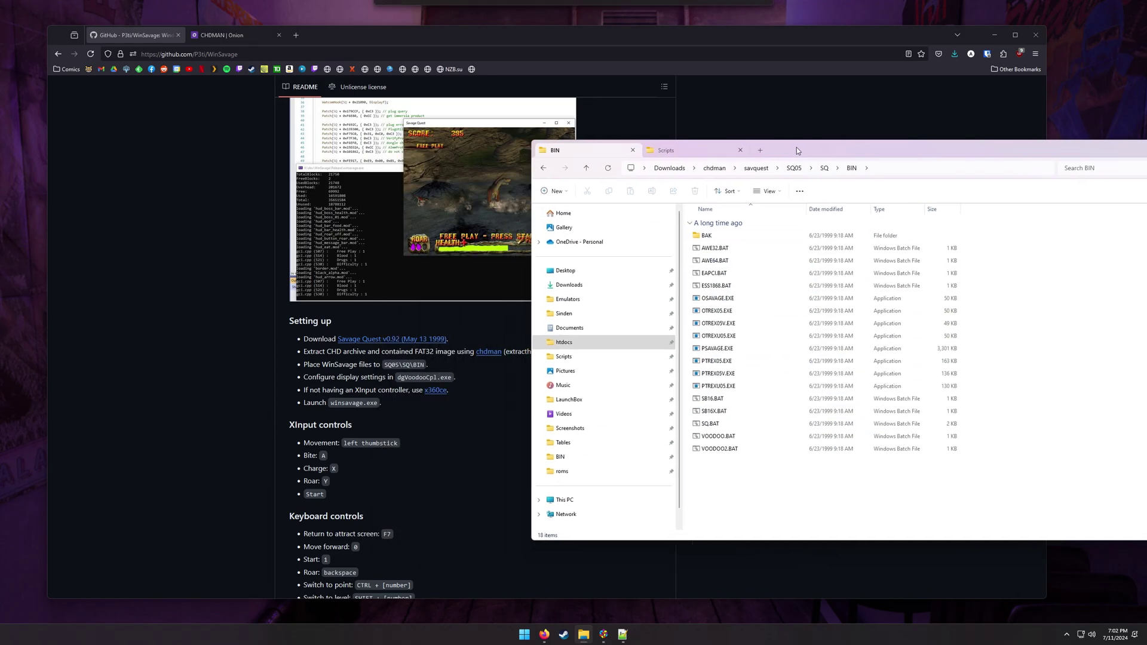
# Download winsavage.zip from the v1.01 release on the WinSavage GitHub page and return to the repository page.
pyautogui.click(249, 425)
pyautogui.scroll(3, 707, 364)
pyautogui.scroll(5, 706, 360)
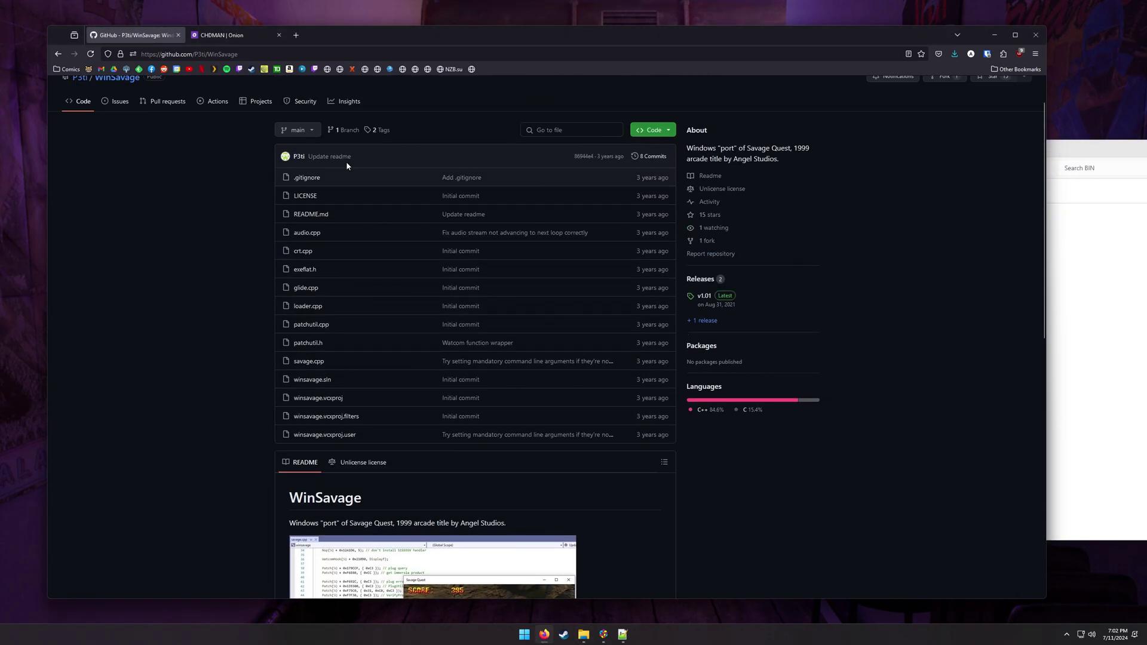
pyautogui.scroll(1, 693, 358)
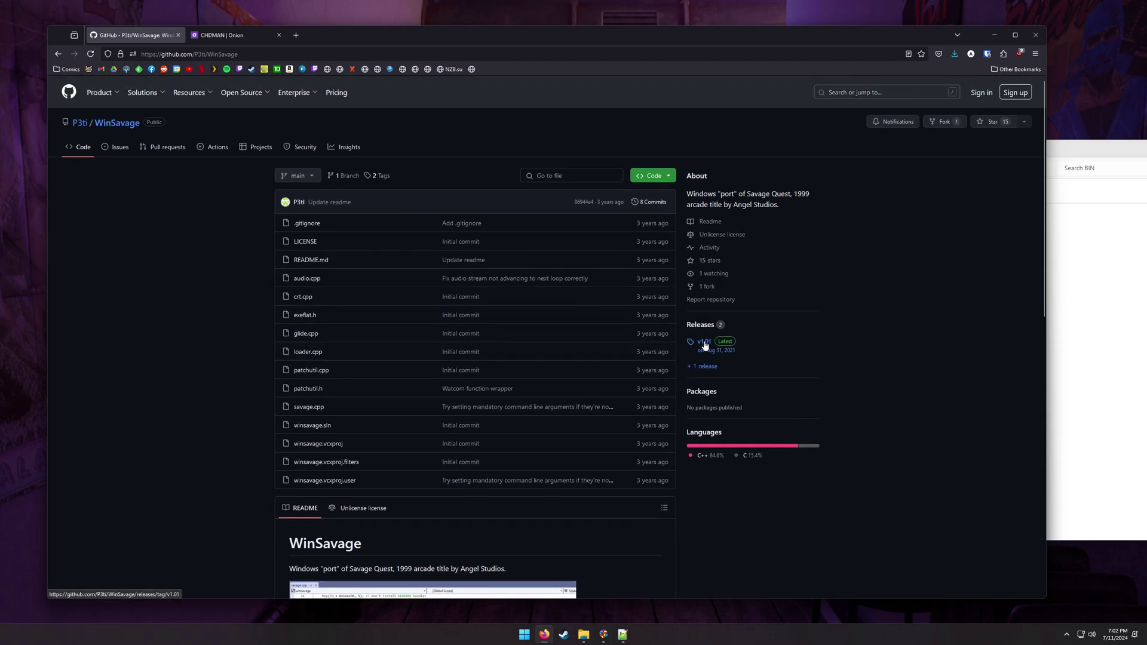
pyautogui.click(704, 343)
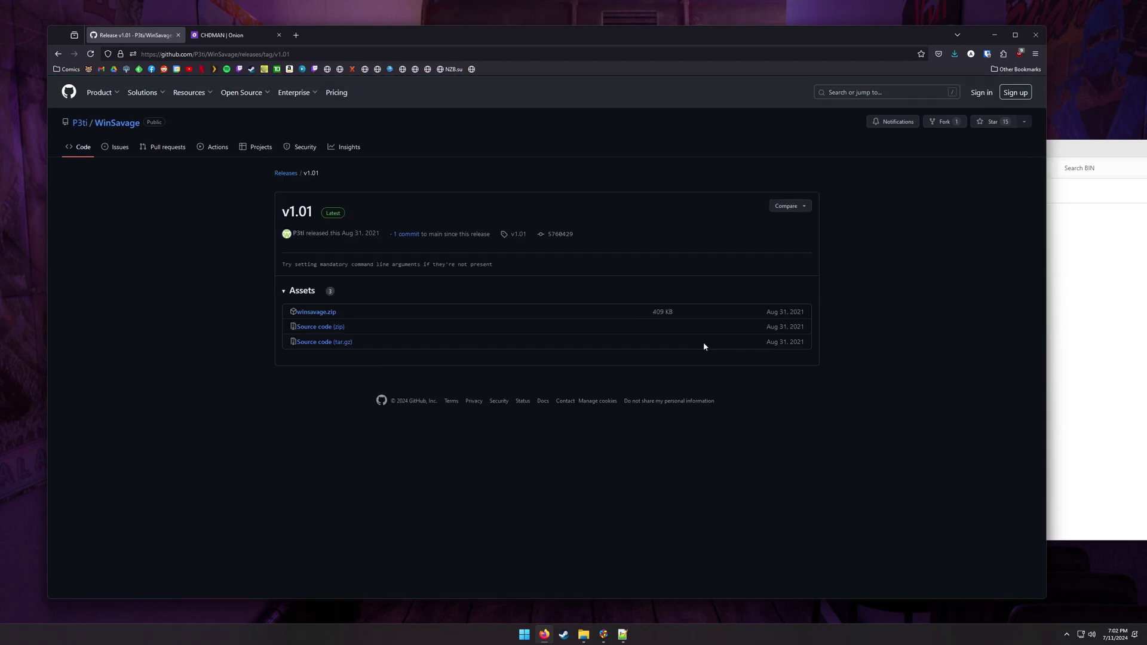
pyautogui.click(338, 312)
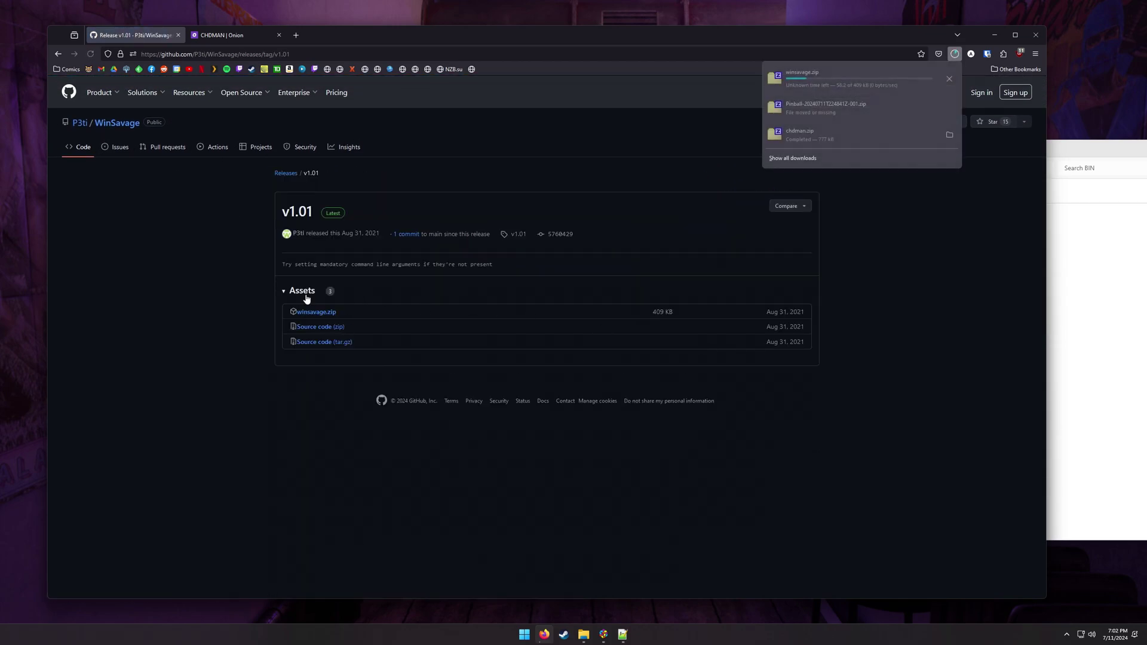
pyautogui.click(58, 54)
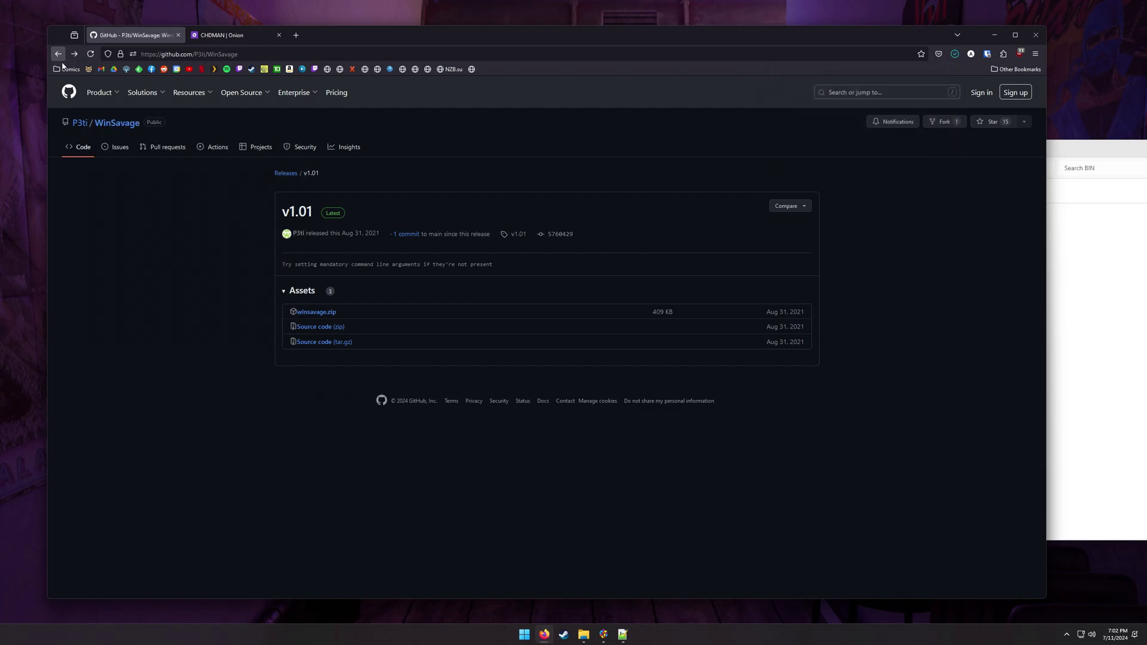
# Open winsavage.zip from Downloads in 7-Zip and arrange it beside the SQ05\SQ\BIN folder.
pyautogui.click(1085, 446)
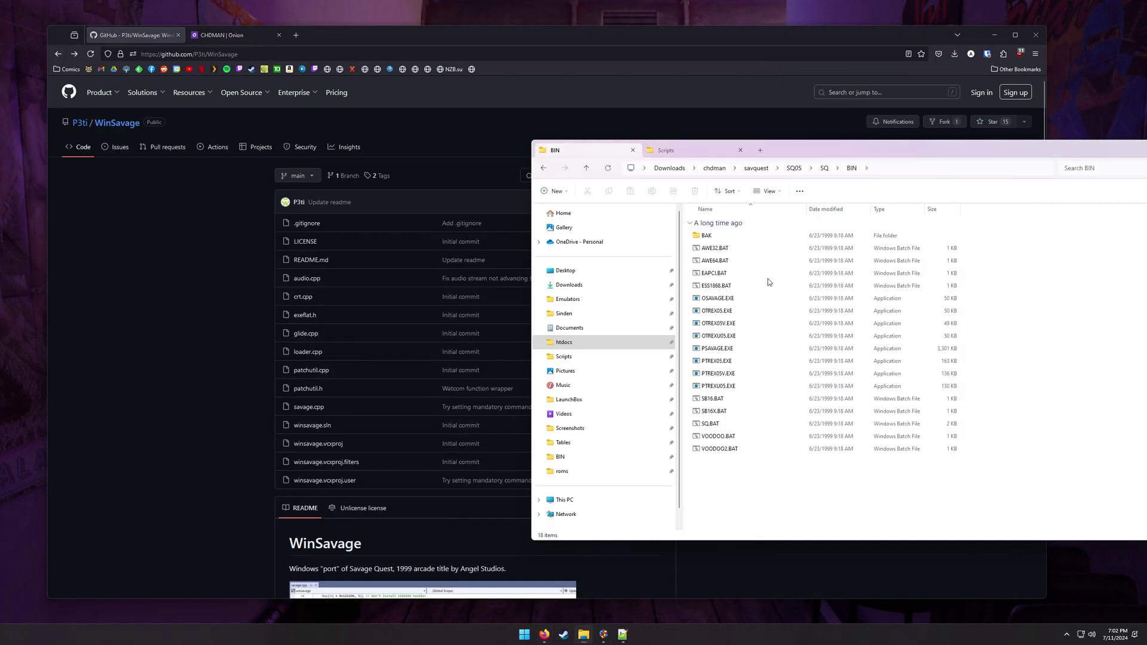
pyautogui.click(761, 151)
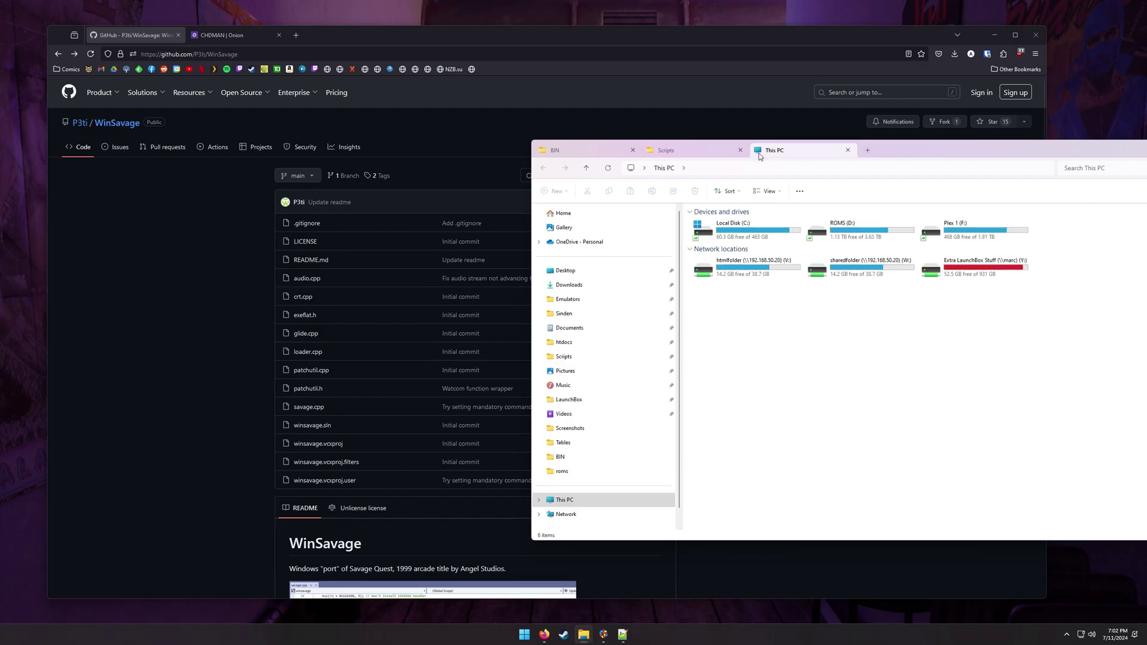
pyautogui.click(592, 291)
pyautogui.doubleClick(714, 237)
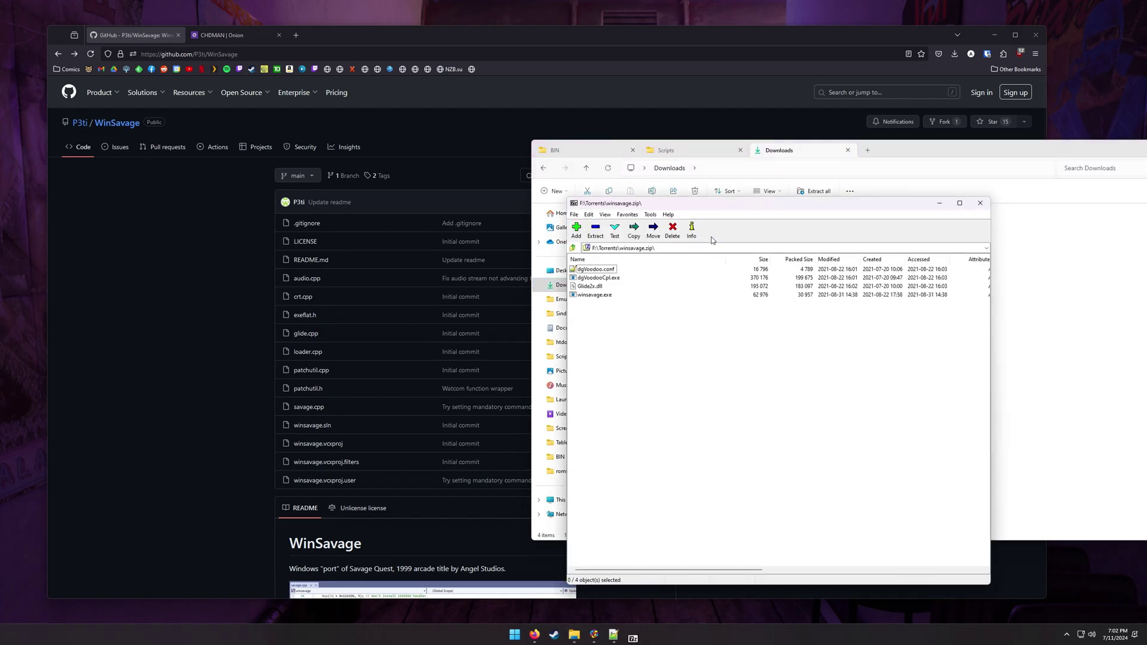
pyautogui.moveTo(704, 203); pyautogui.dragTo(242, 174)
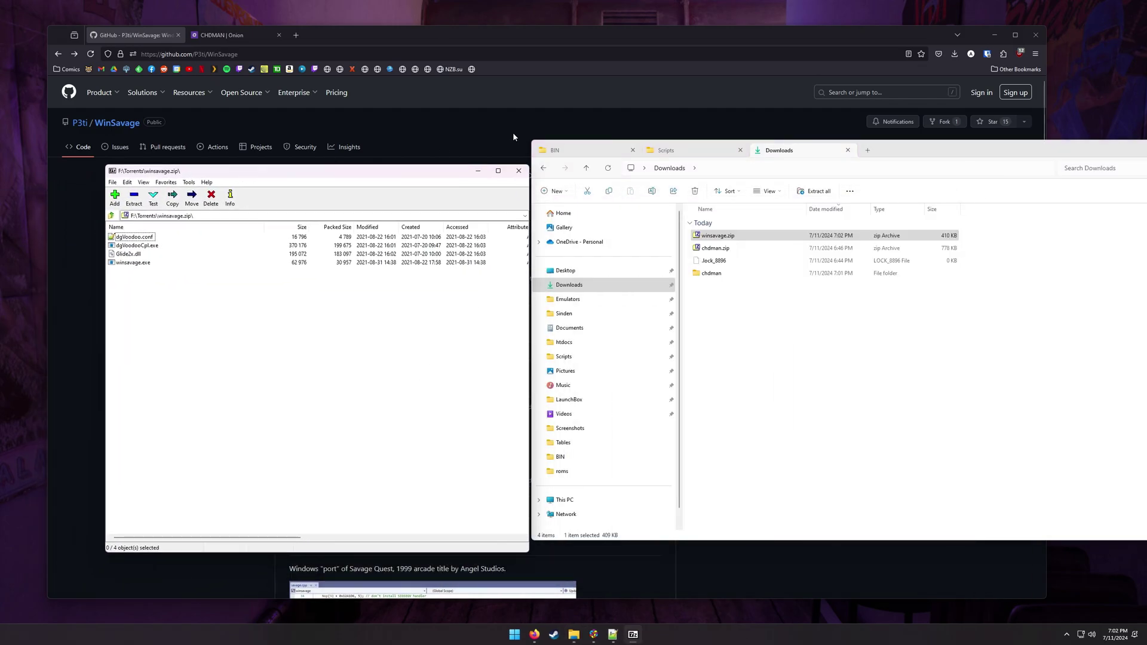
pyautogui.click(553, 148)
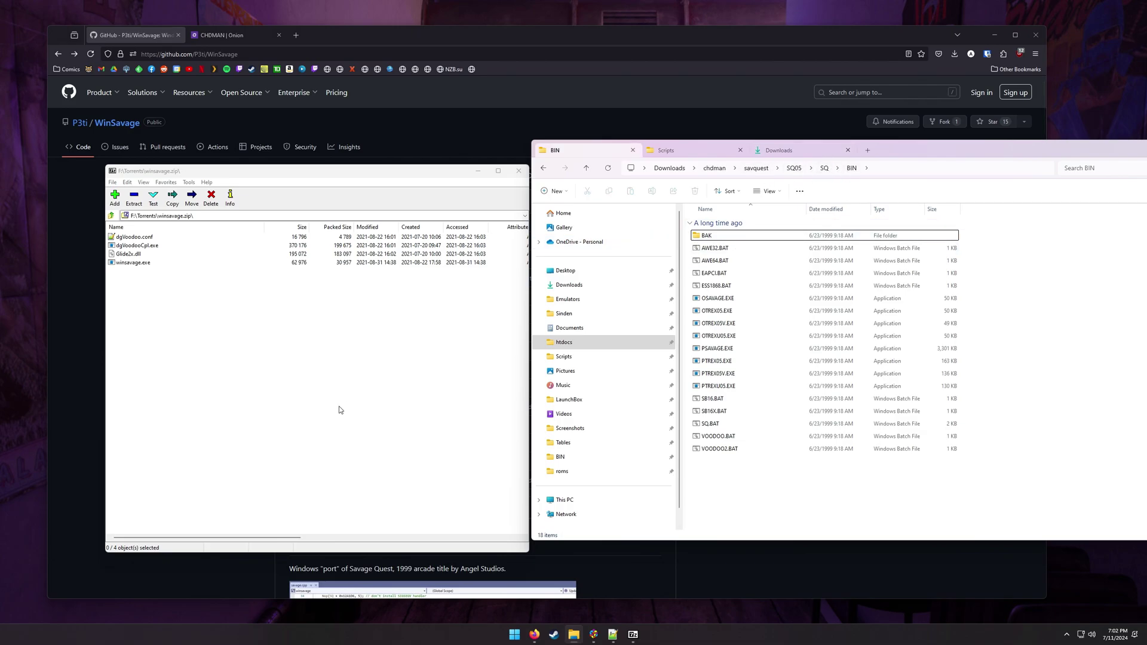
# Extract the four WinSavage files from winsavage.zip into the SQ05\SQ\BIN folder and return to the setup instructions in the WinSavage README.
pyautogui.moveTo(318, 384); pyautogui.dragTo(722, 490)
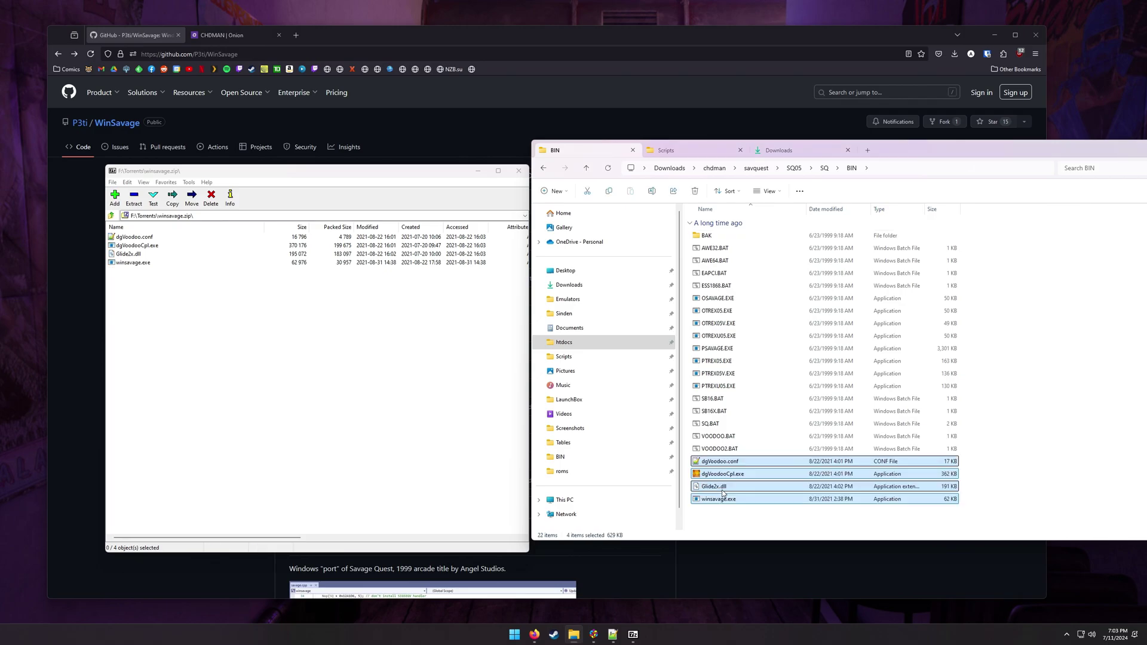
pyautogui.click(711, 515)
pyautogui.click(251, 565)
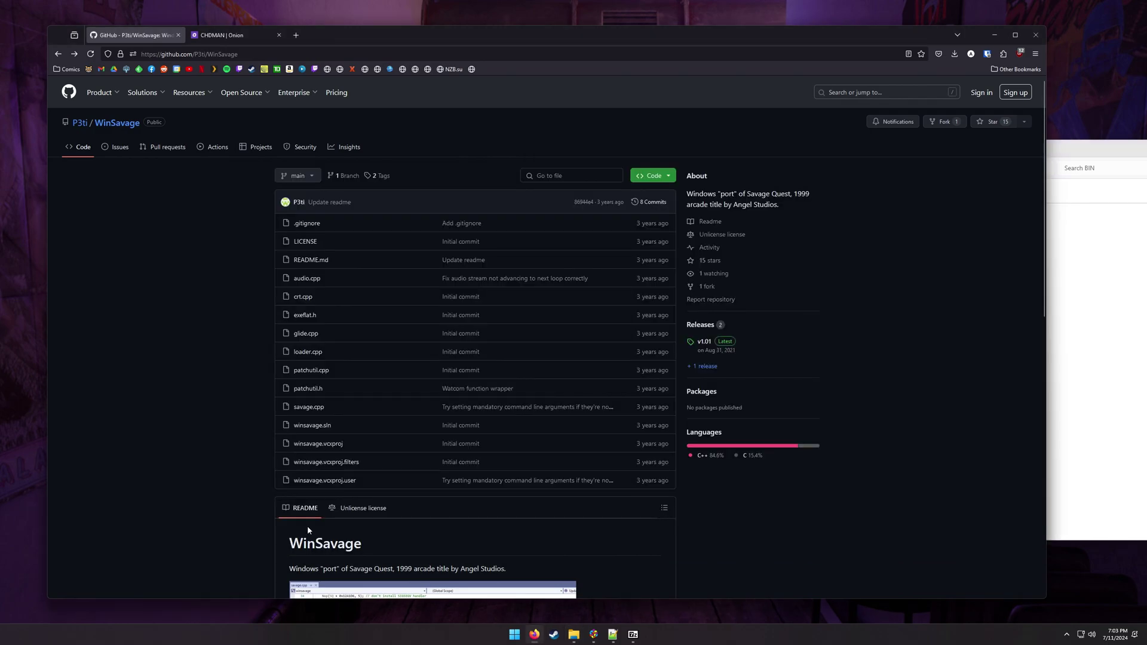
pyautogui.scroll(-6, 308, 530)
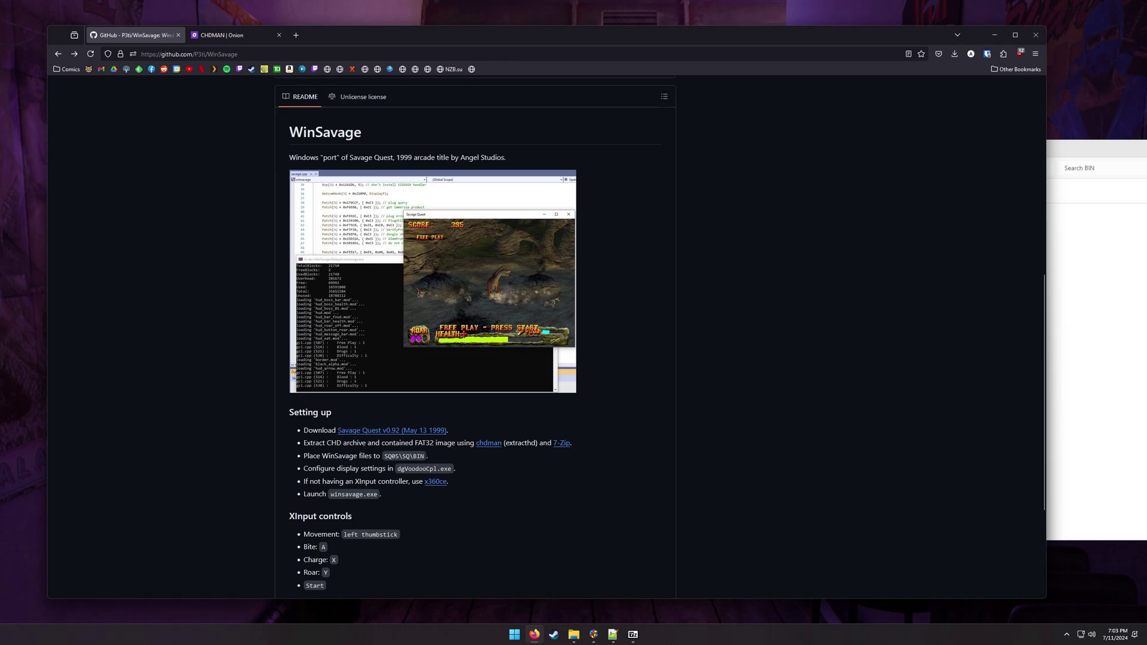
# Launch winsavage.exe from the BIN folder and start a game on The Valley level.
pyautogui.click(577, 633)
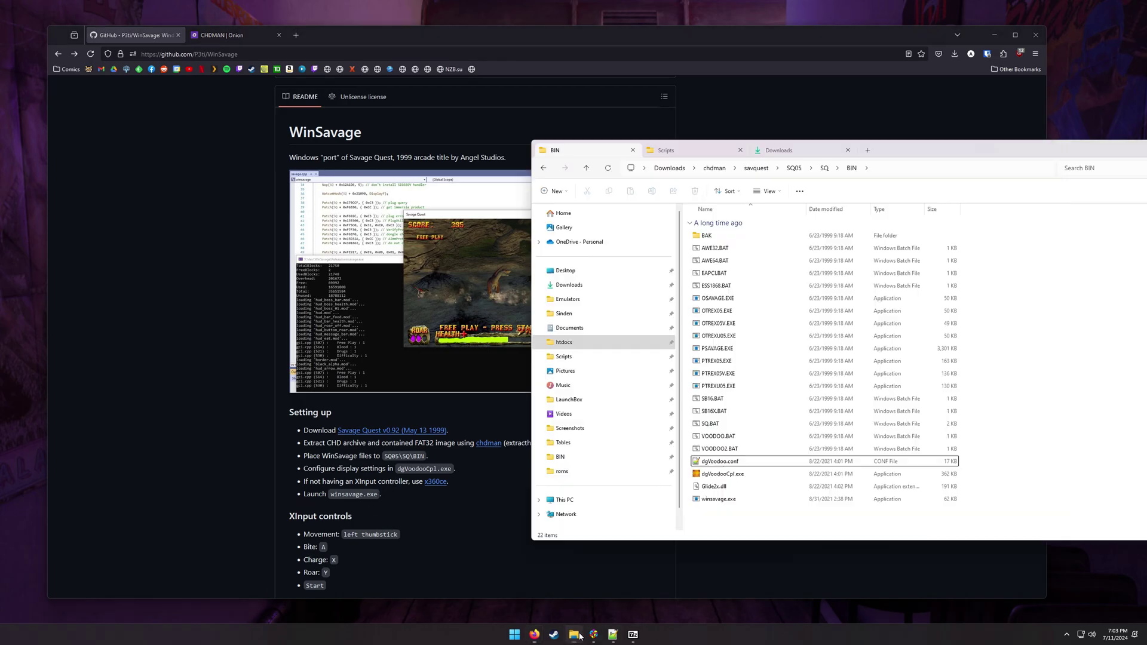
pyautogui.doubleClick(719, 500)
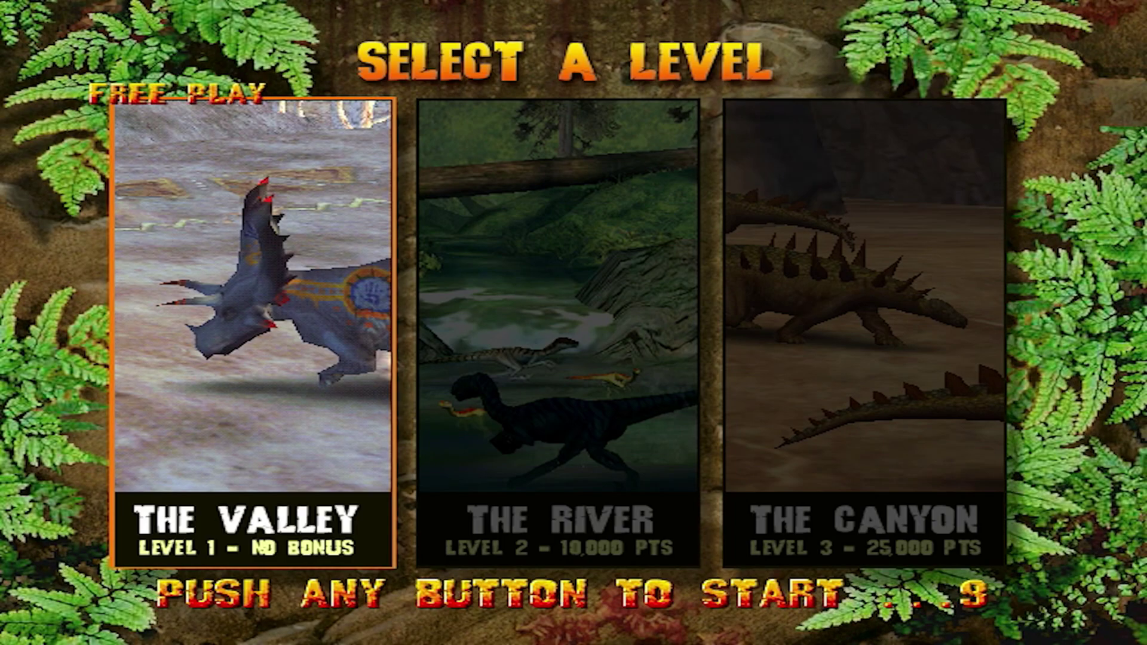
pyautogui.press('1')
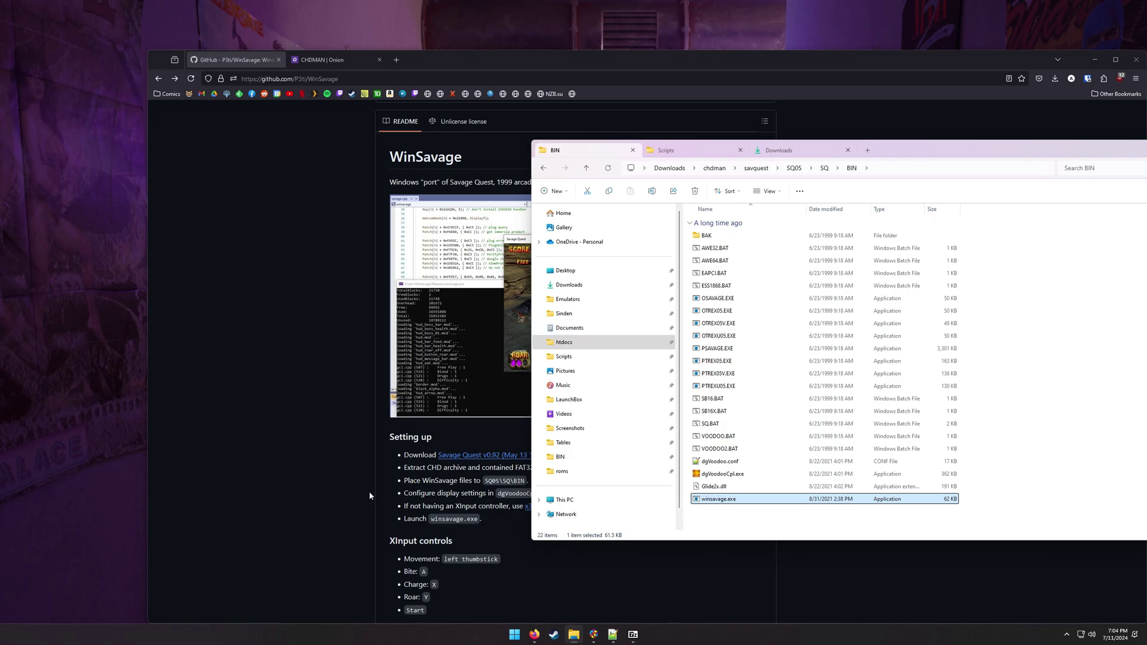
# Review the README's XInput and keyboard controls, view the linked x360ce website, and close its page.
pyautogui.click(449, 508)
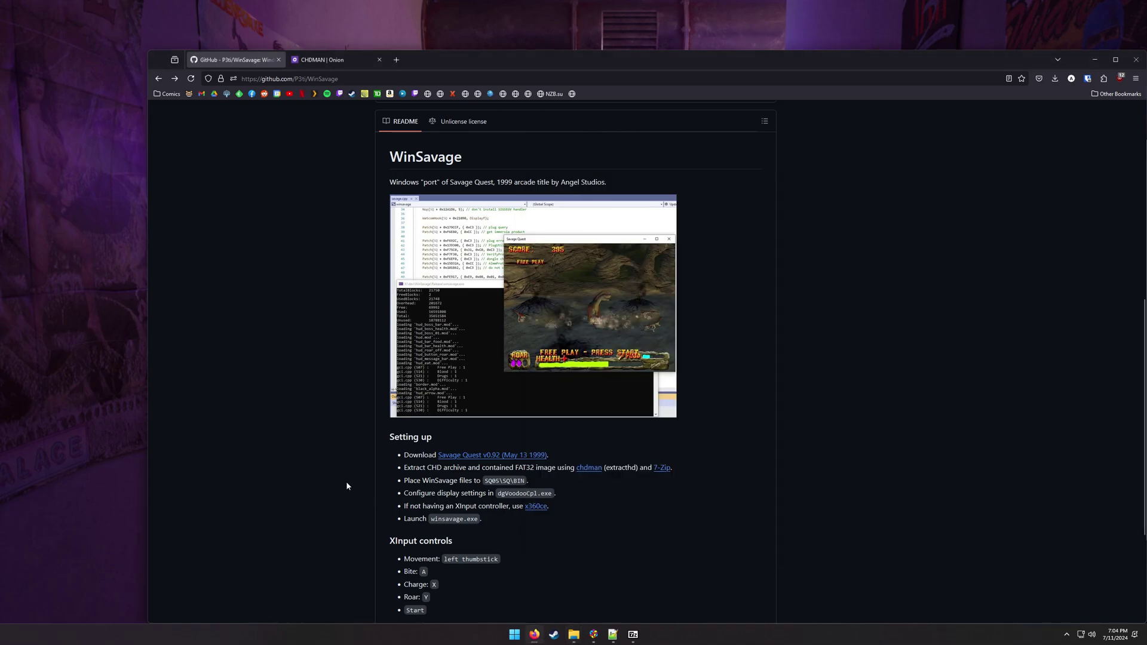
pyautogui.scroll(-3, 438, 498)
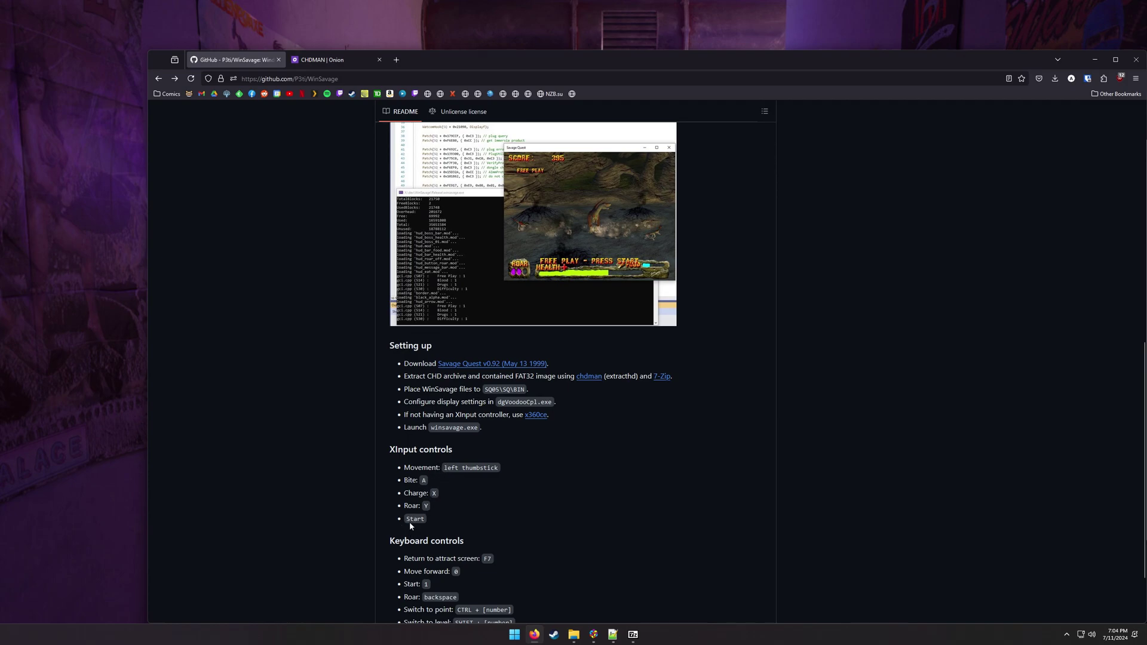
pyautogui.middleClick(536, 416)
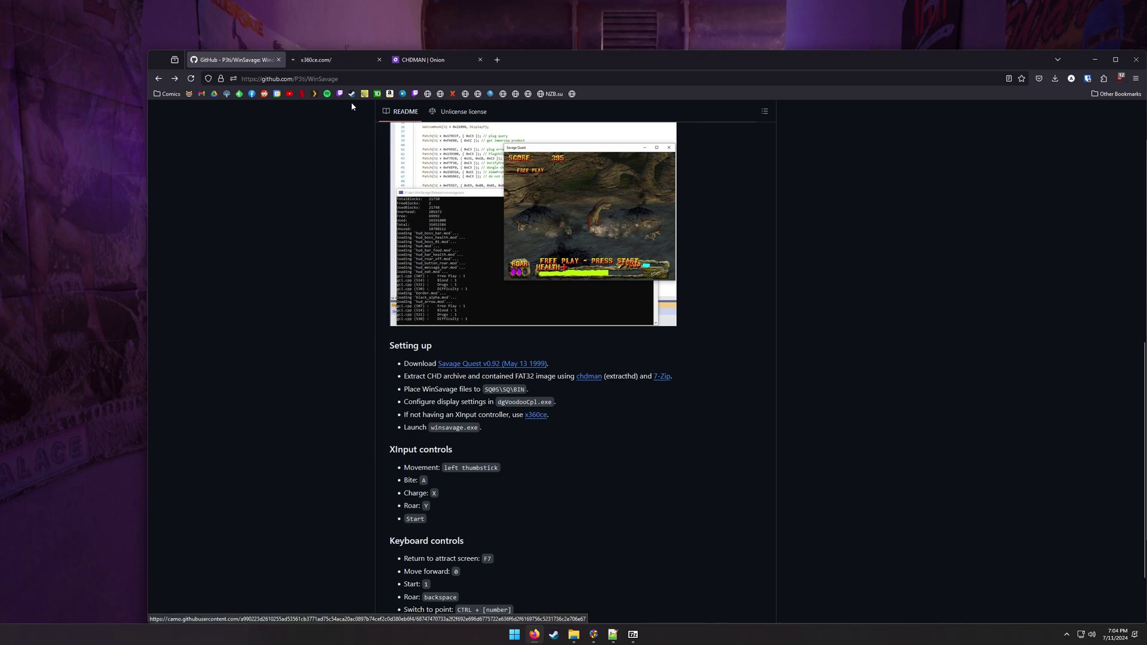
pyautogui.click(328, 60)
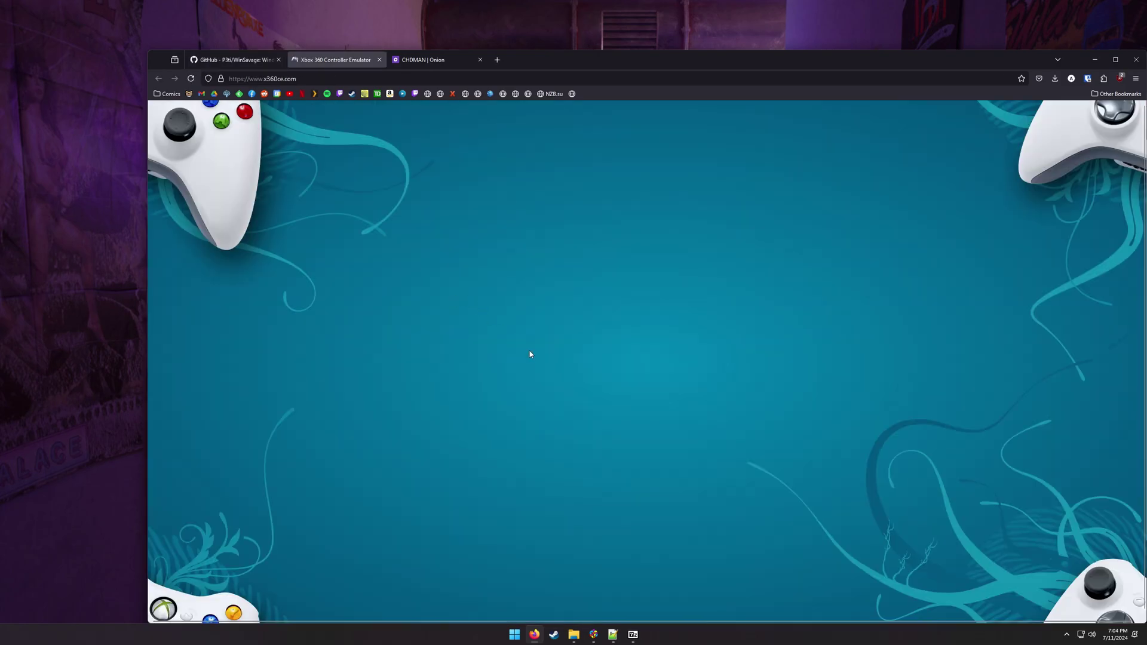
pyautogui.middleClick(346, 60)
# Open dgVoodooCpl.exe from the BIN folder, set the scaling mode to a stretched 4:3 aspect ratio, and save the settings.
pyautogui.click(575, 638)
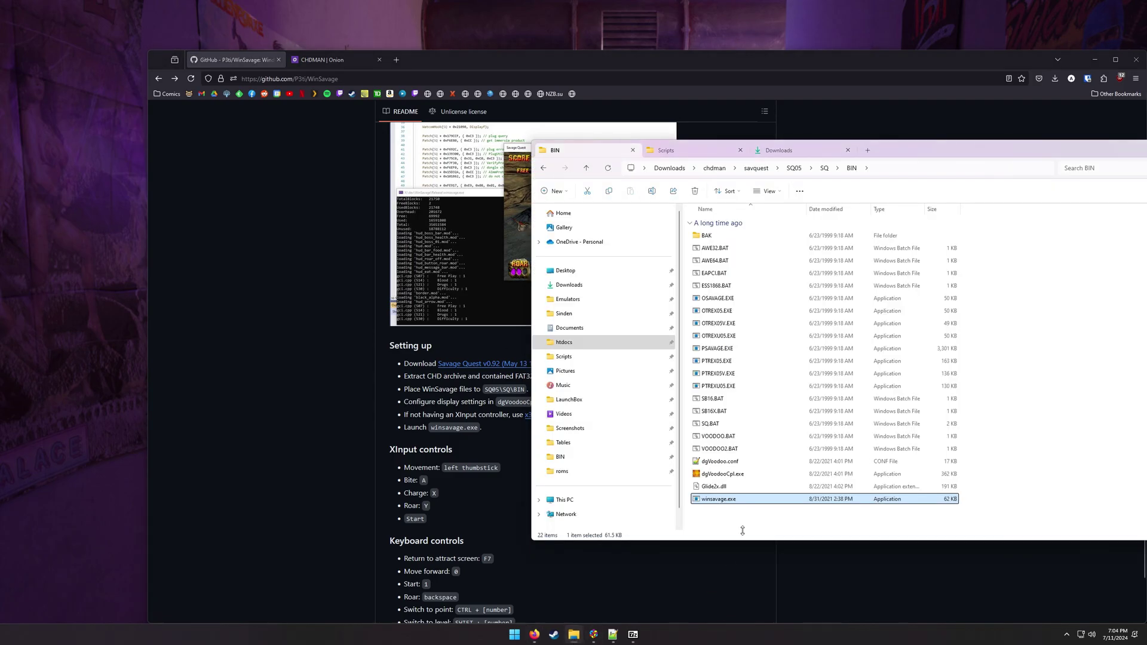
pyautogui.moveTo(936, 155); pyautogui.dragTo(642, 141)
pyautogui.click(487, 498)
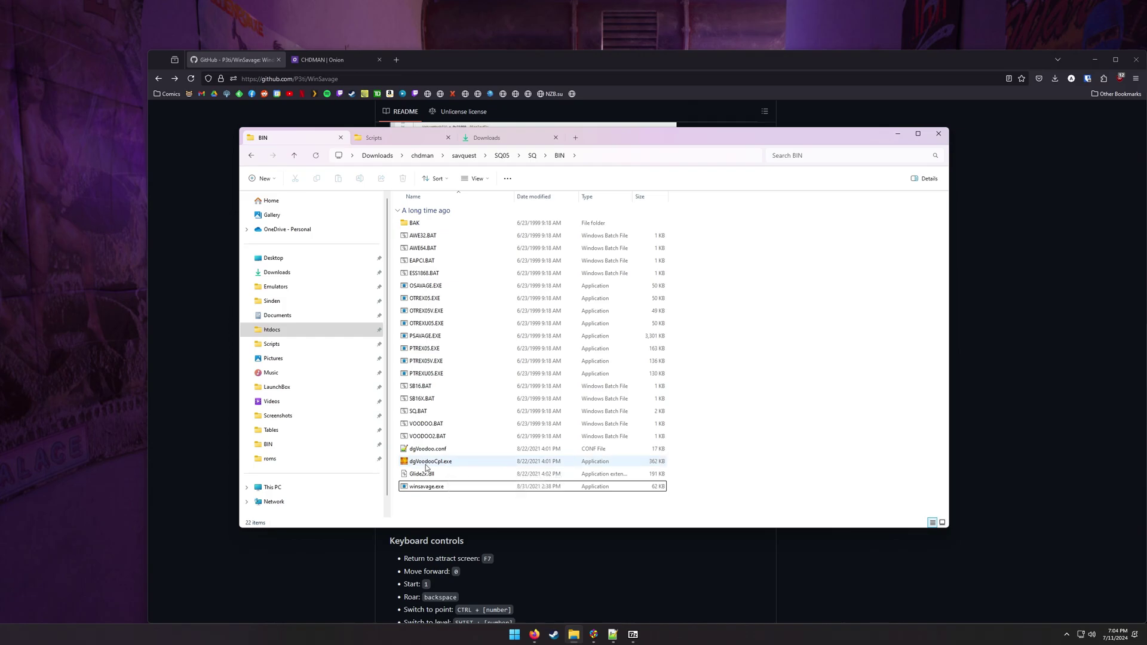
pyautogui.click(427, 464)
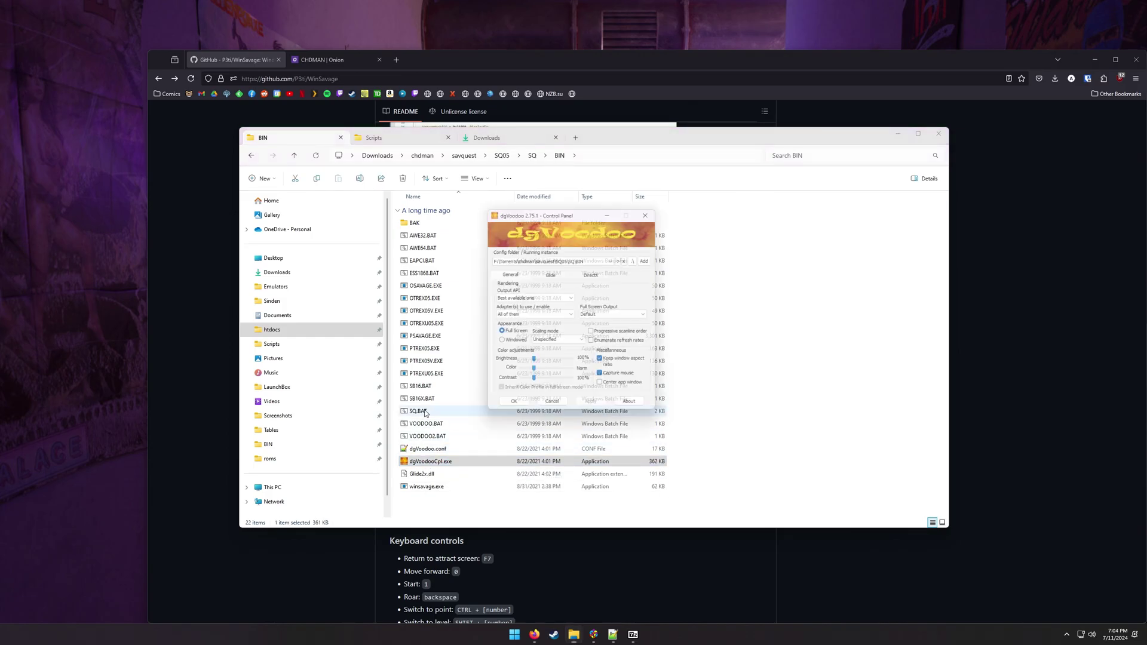
pyautogui.click(554, 344)
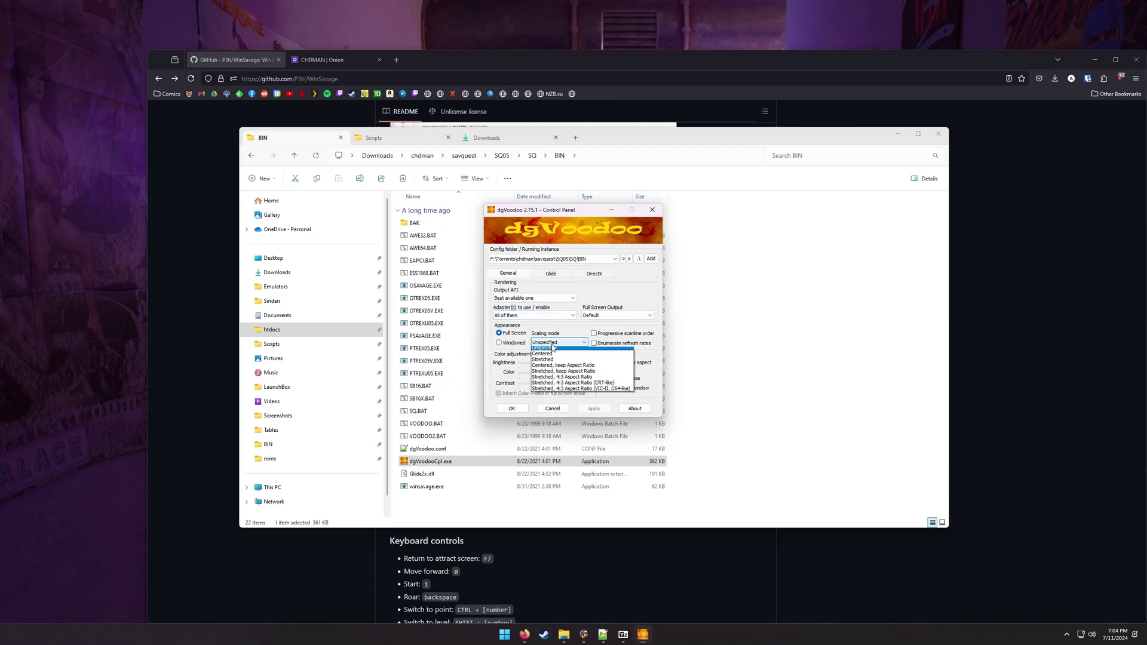
pyautogui.click(564, 387)
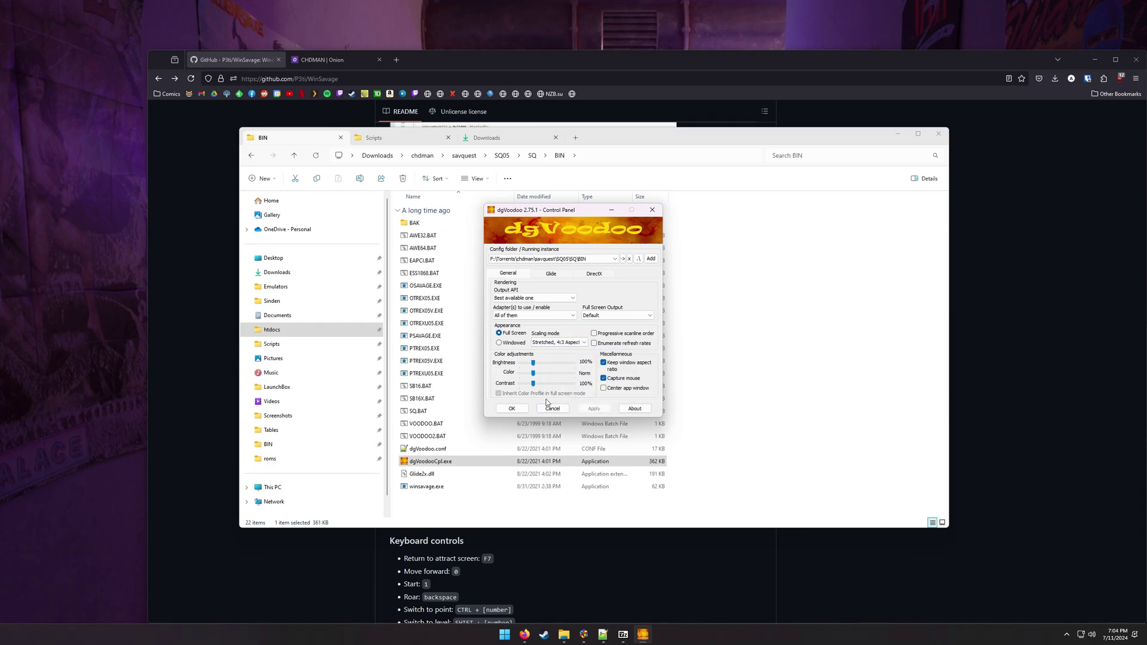
pyautogui.click(511, 409)
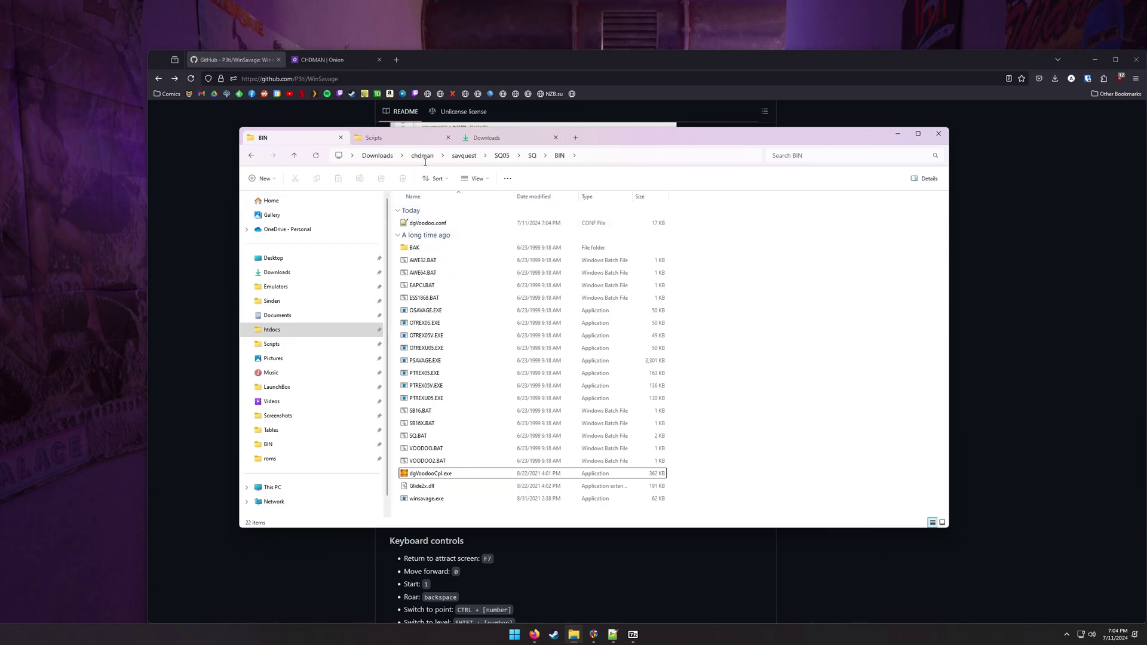
# Find the x360ce folder under LaunchBox\Emulators\Pinball and launch x360ce.exe.
pyautogui.click(403, 139)
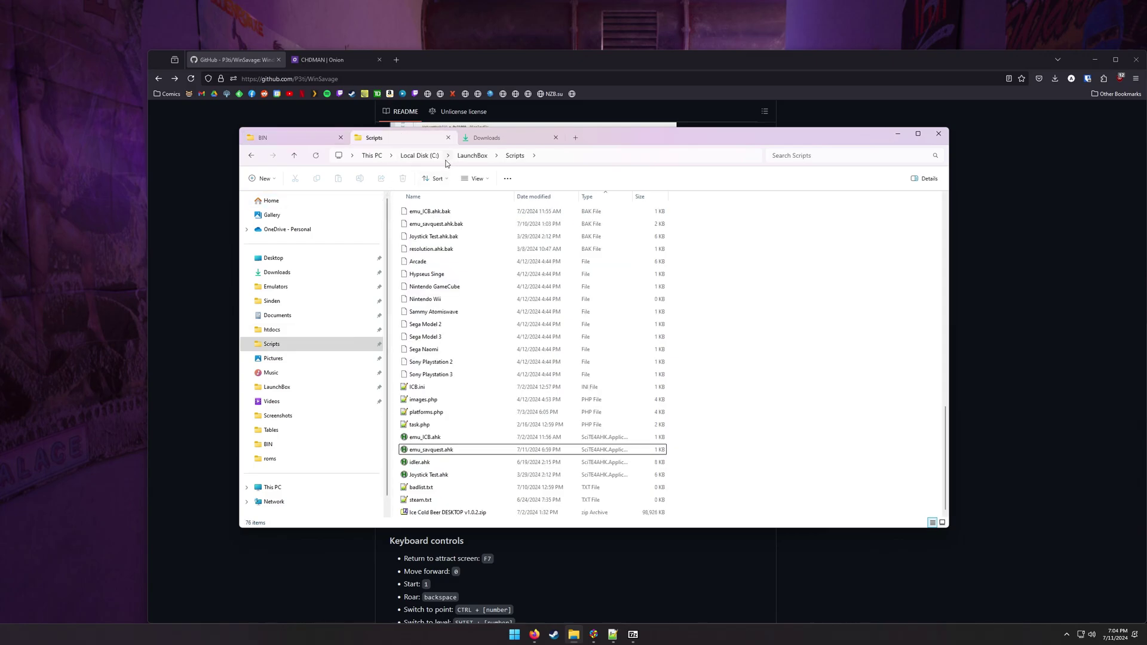
pyautogui.click(430, 157)
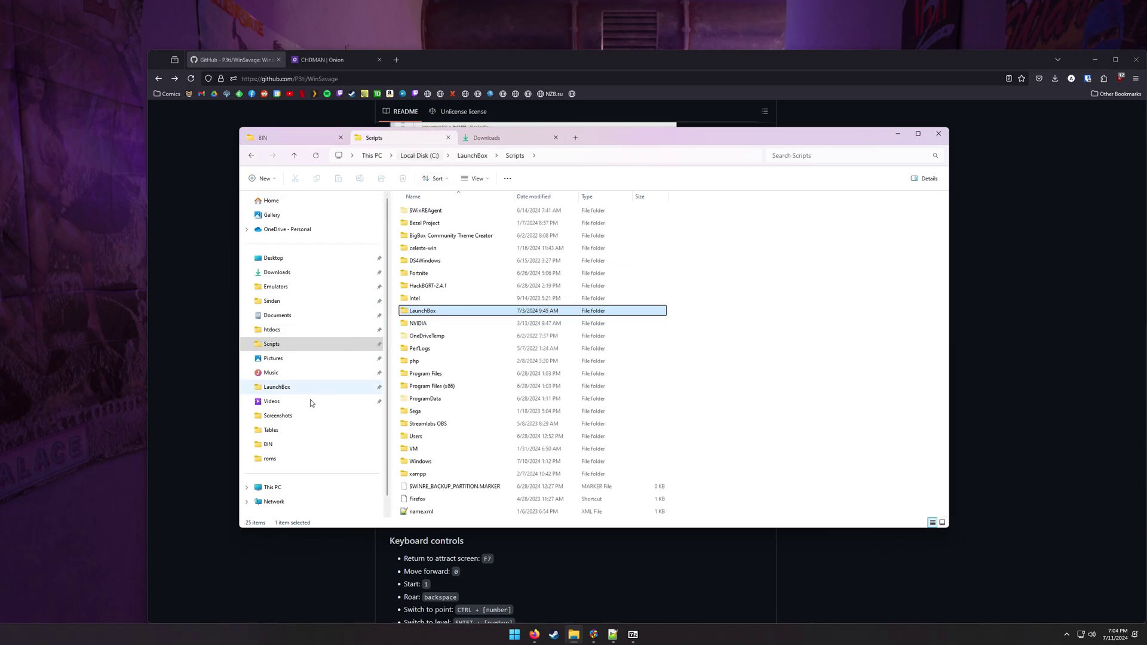
pyautogui.click(279, 431)
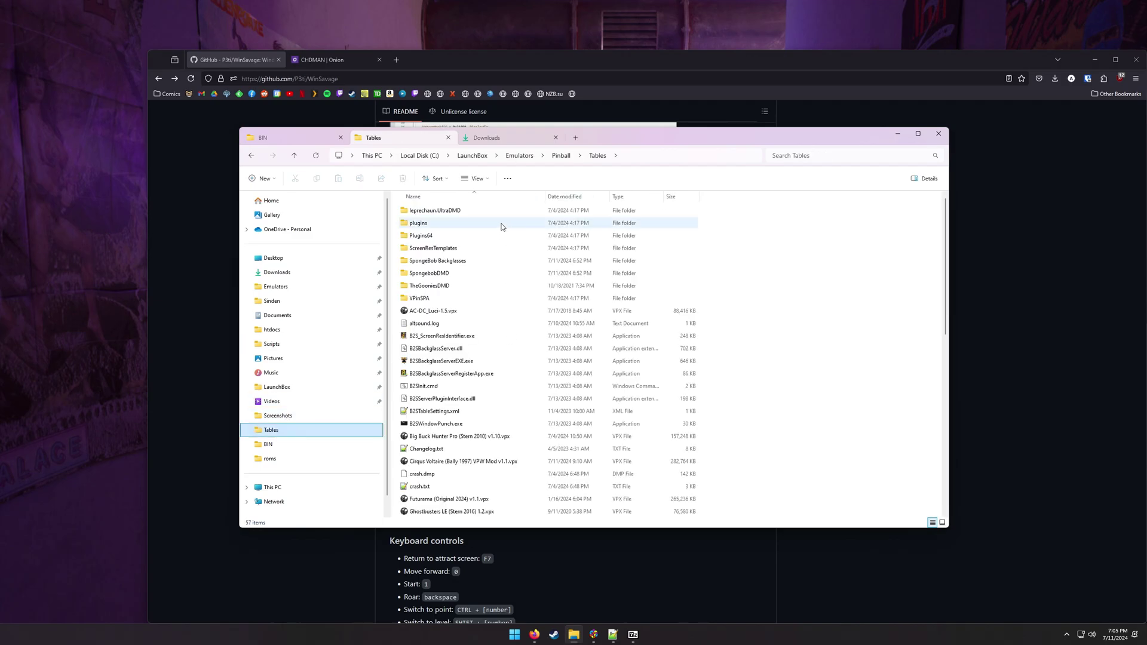
pyautogui.hotkey('alt', 'Up')
pyautogui.doubleClick(410, 299)
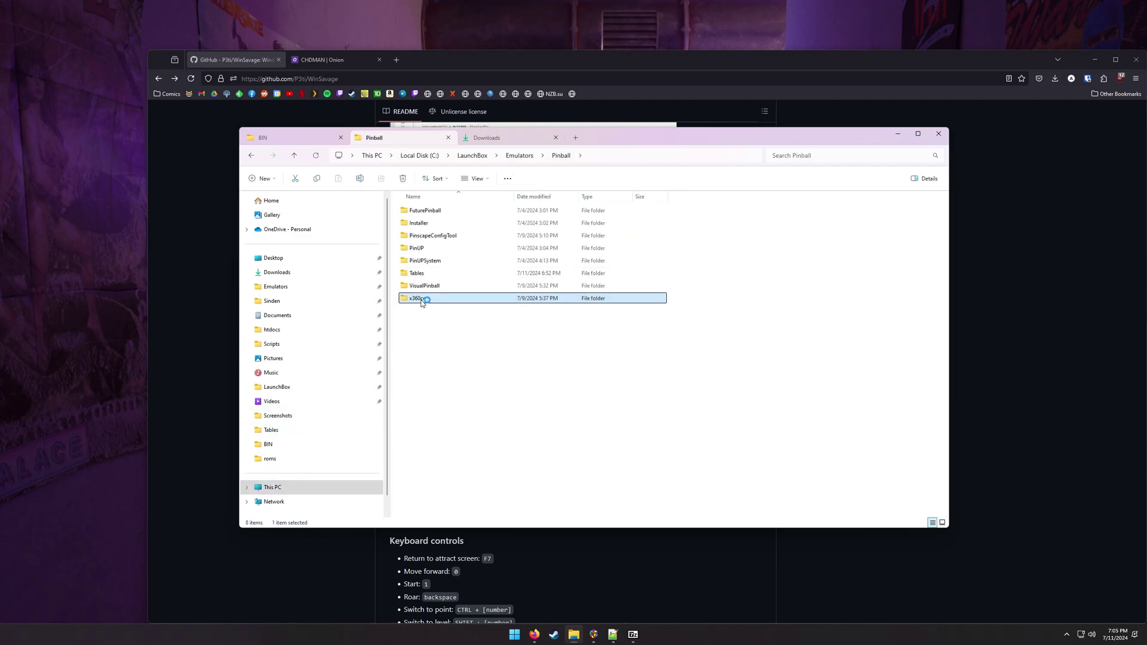
pyautogui.click(411, 214)
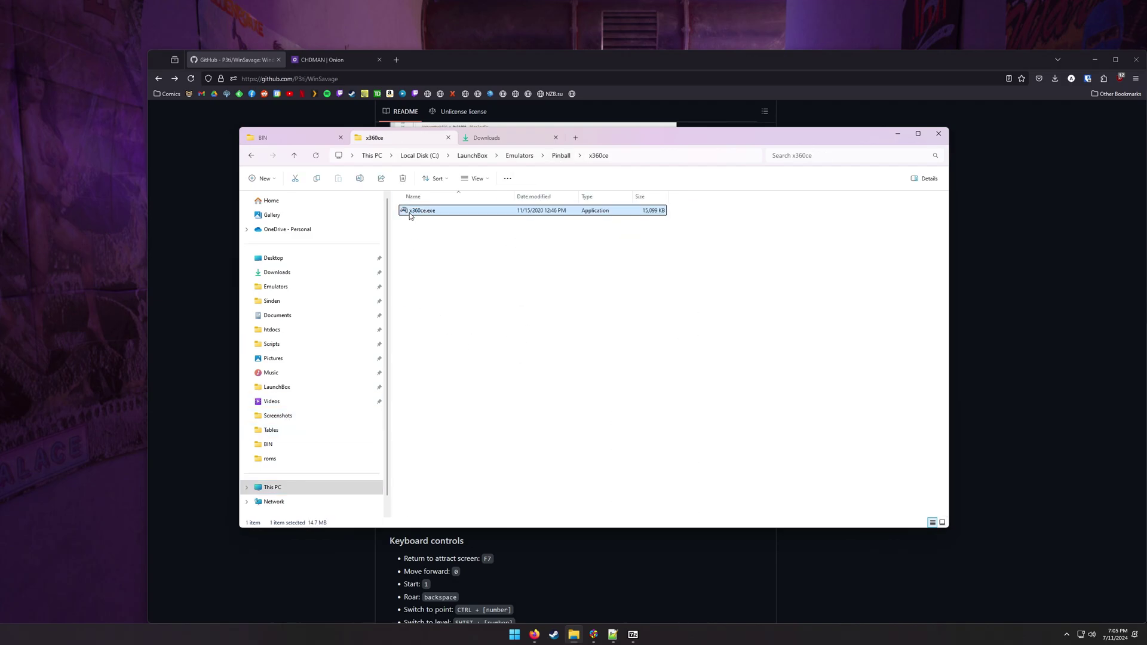
pyautogui.doubleClick(410, 212)
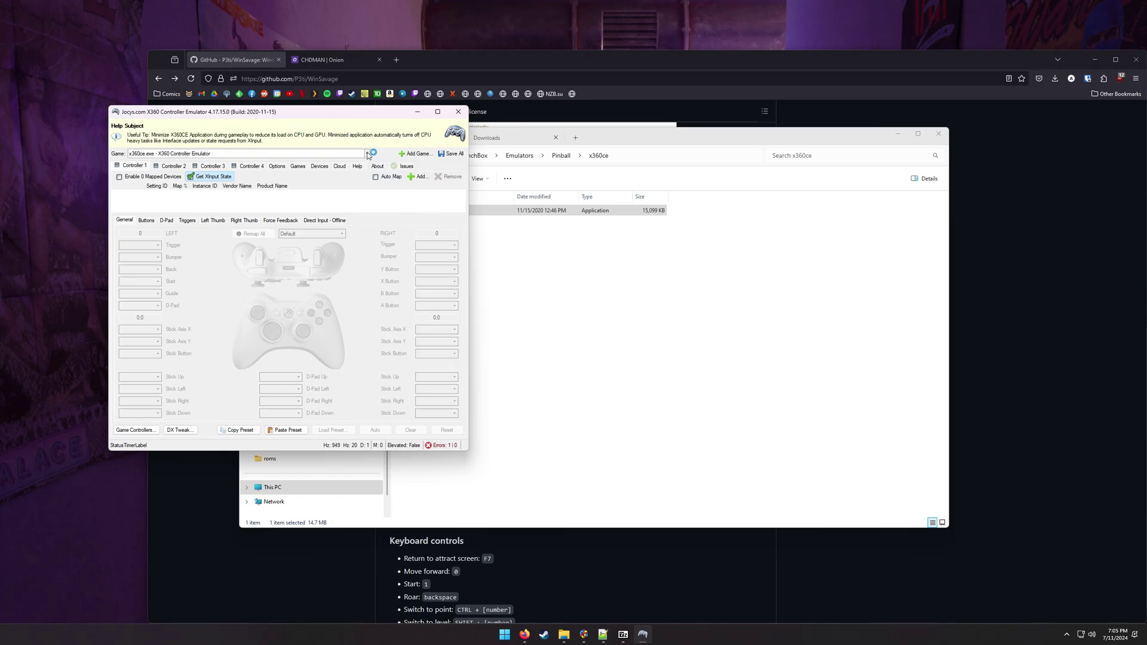
# Browse to winsavage.exe in Downloads\chdman\savquest\SQ05\SQ\BIN as a game to add to x360ce, and cancel the selection.
pyautogui.click(410, 155)
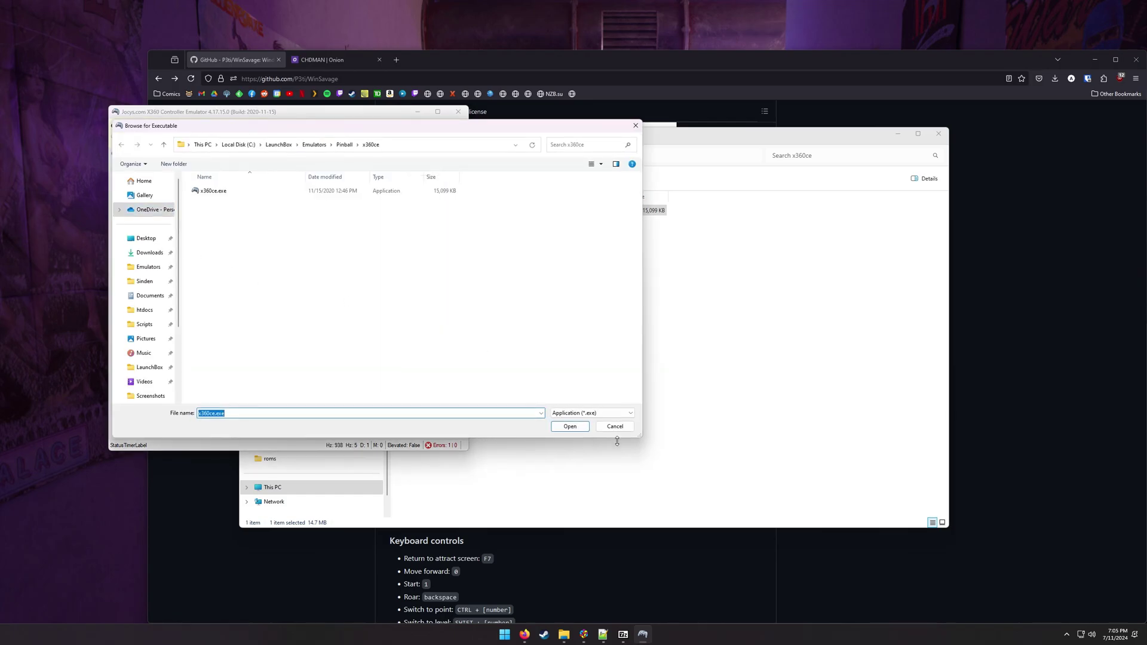
pyautogui.moveTo(277, 129); pyautogui.dragTo(651, 146)
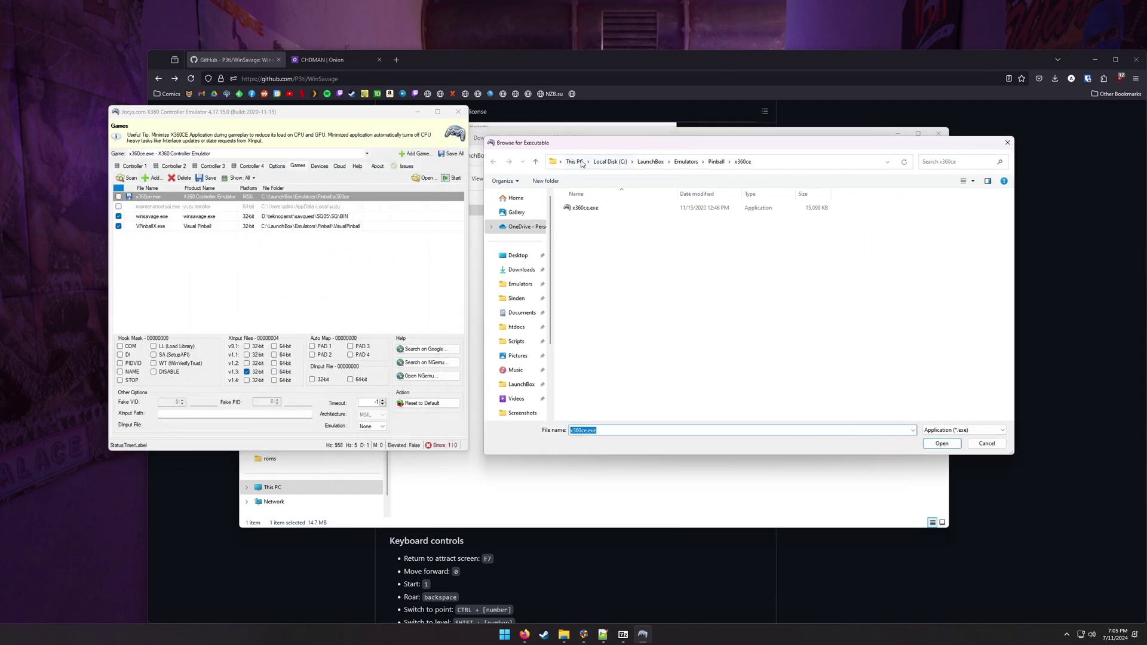
pyautogui.click(577, 162)
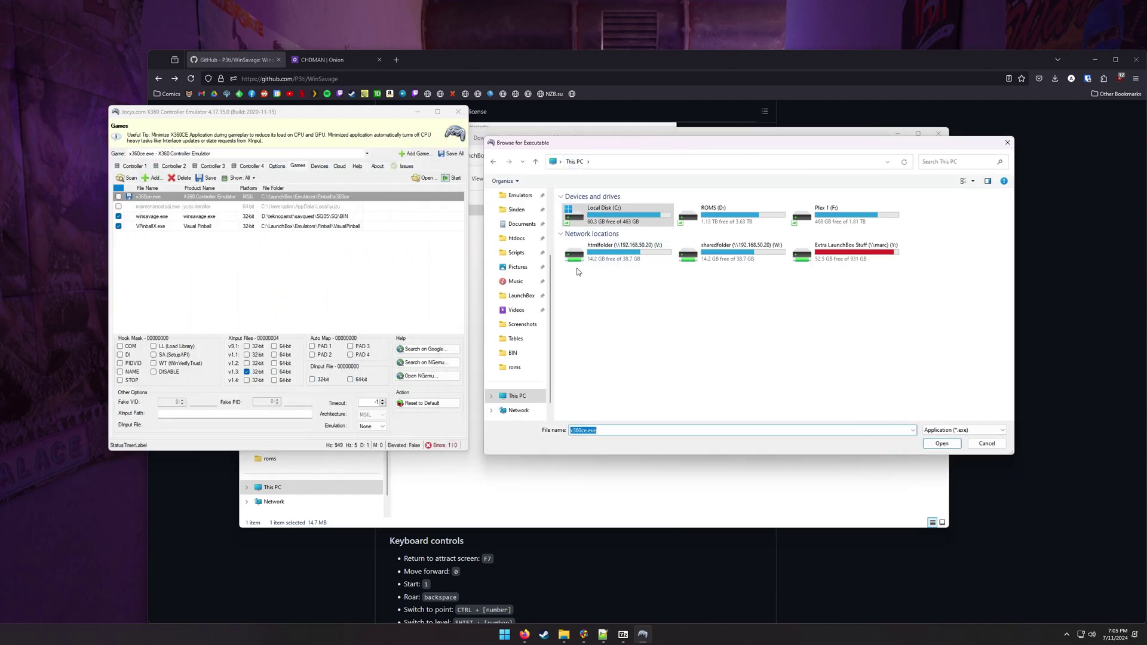
pyautogui.scroll(3, 518, 263)
pyautogui.click(517, 256)
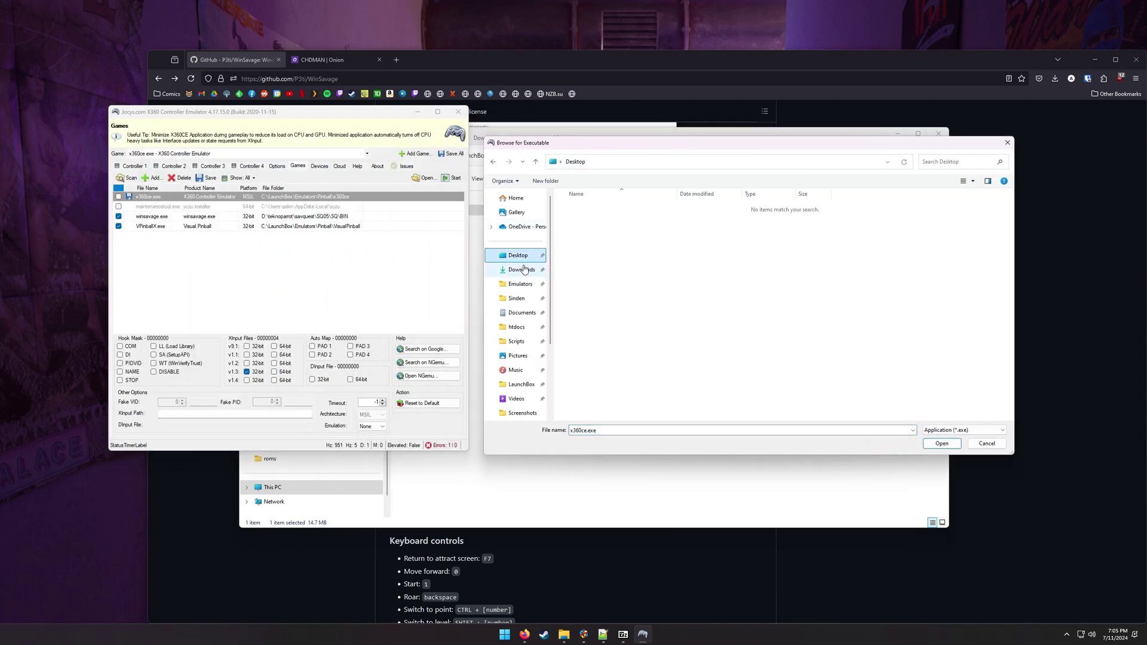
pyautogui.click(525, 270)
pyautogui.doubleClick(580, 224)
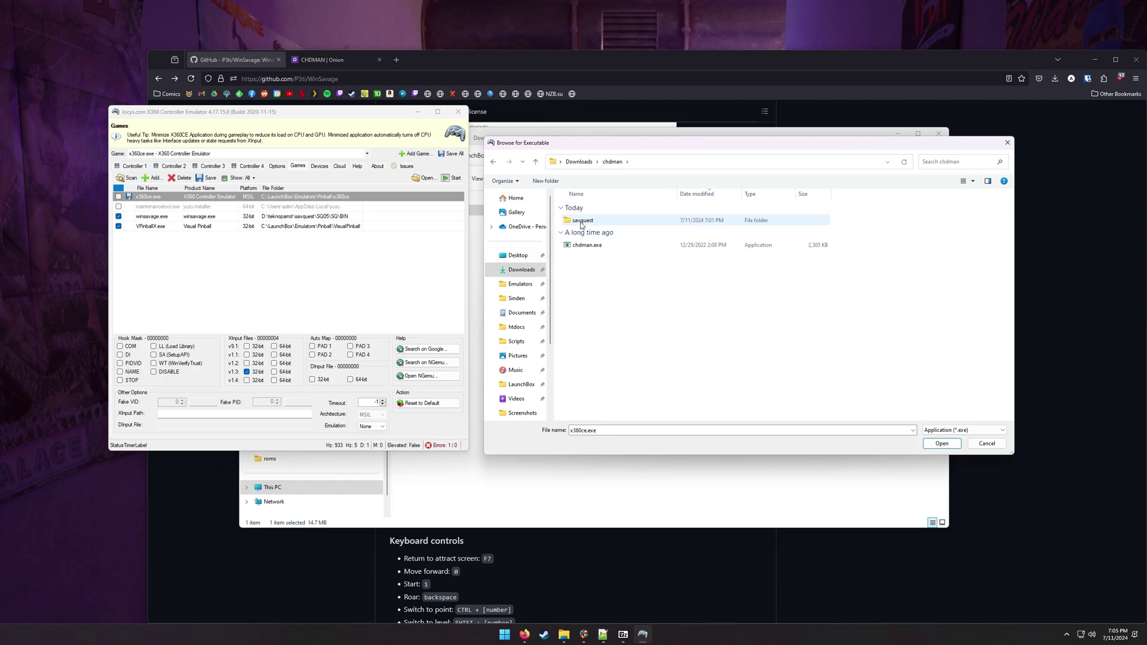
pyautogui.doubleClick(581, 221)
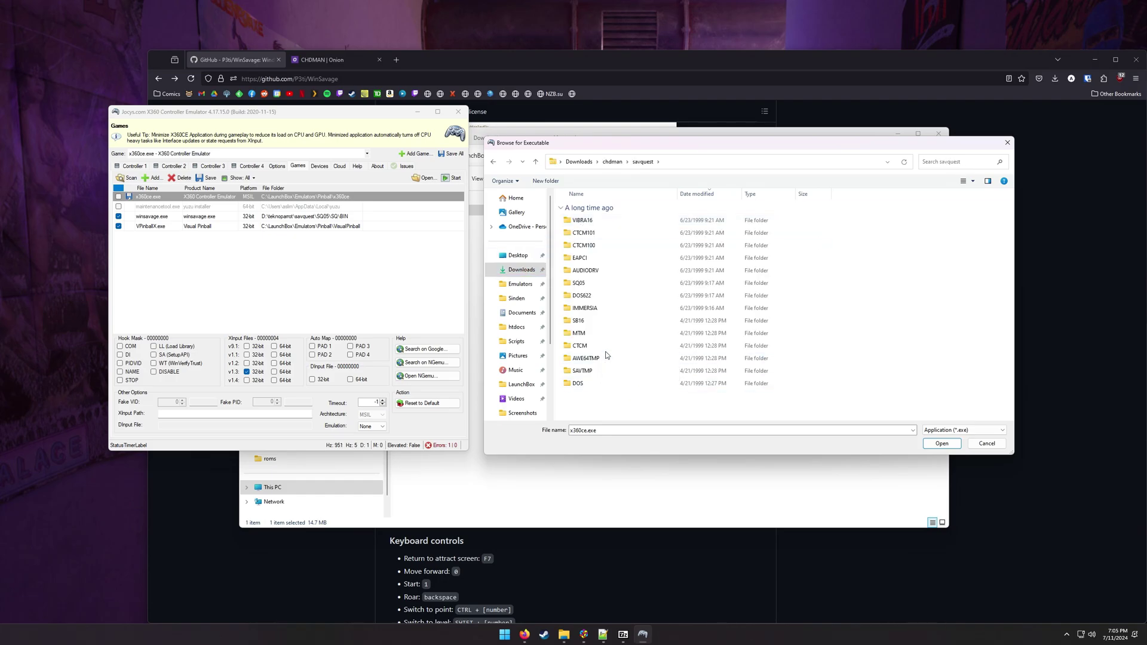
pyautogui.doubleClick(581, 284)
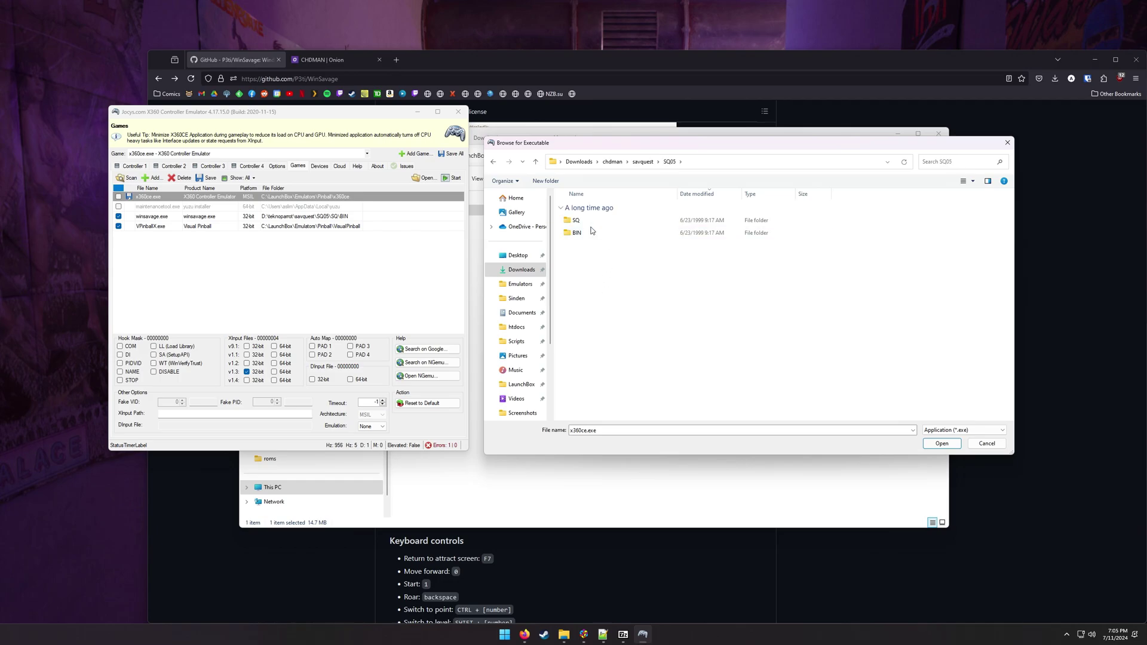
pyautogui.doubleClick(576, 220)
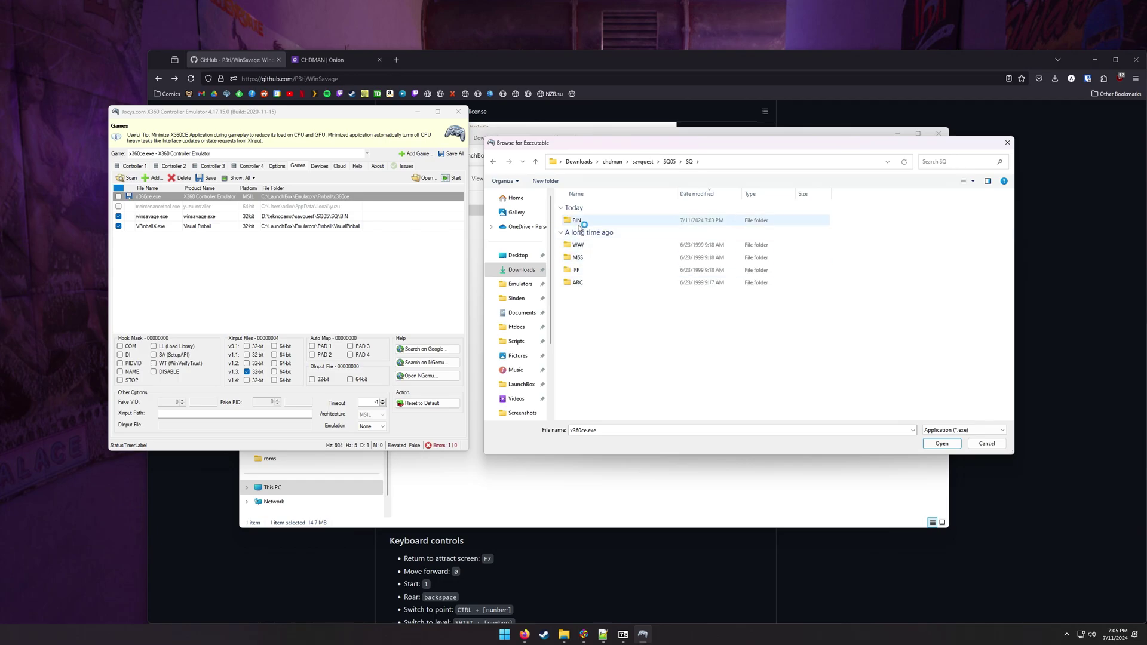
pyautogui.doubleClick(578, 223)
pyautogui.click(584, 222)
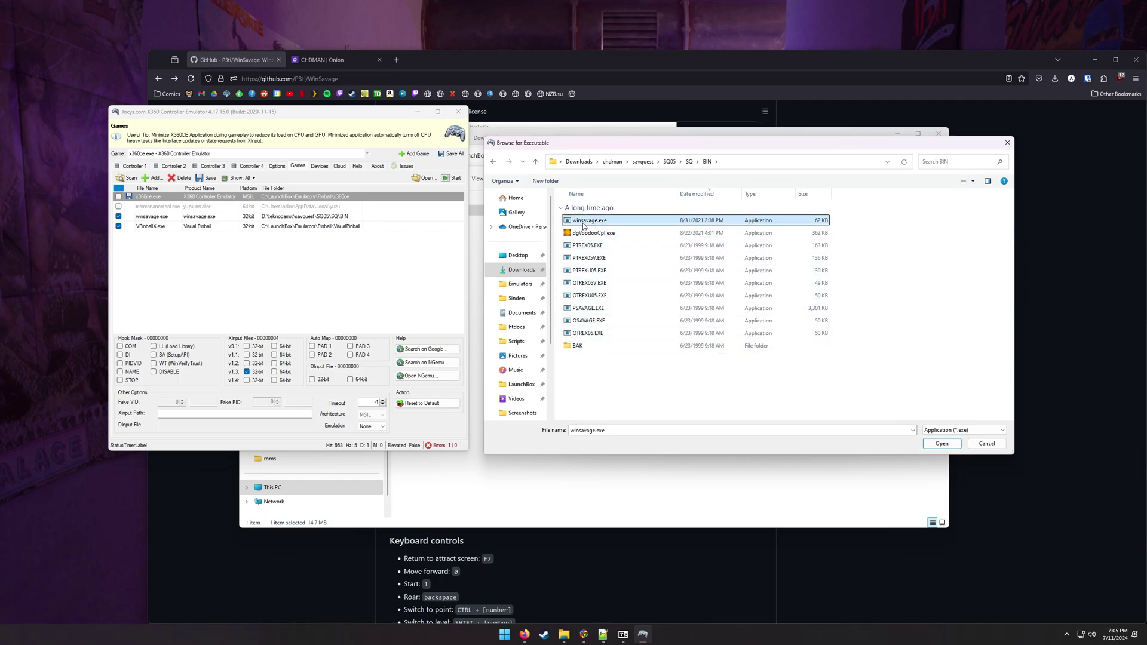
pyautogui.click(987, 444)
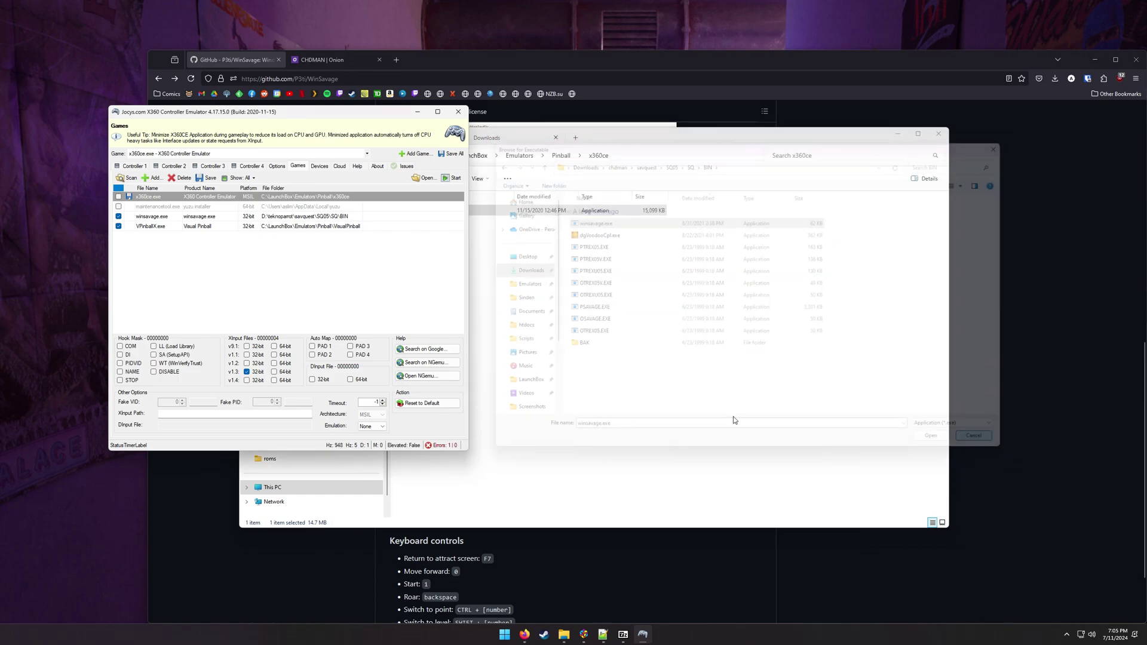
# Select the existing winsavage.exe game entry in x360ce and examine its Controller 1 button and axis mapping.
pyautogui.click(213, 219)
pyautogui.click(211, 219)
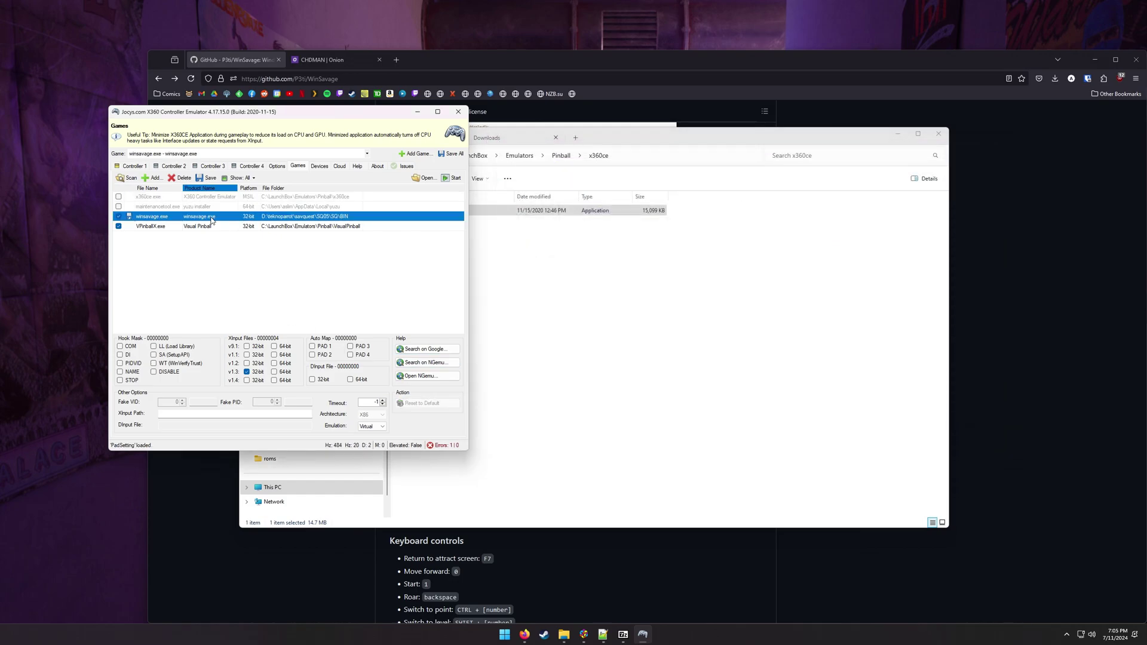
pyautogui.click(135, 166)
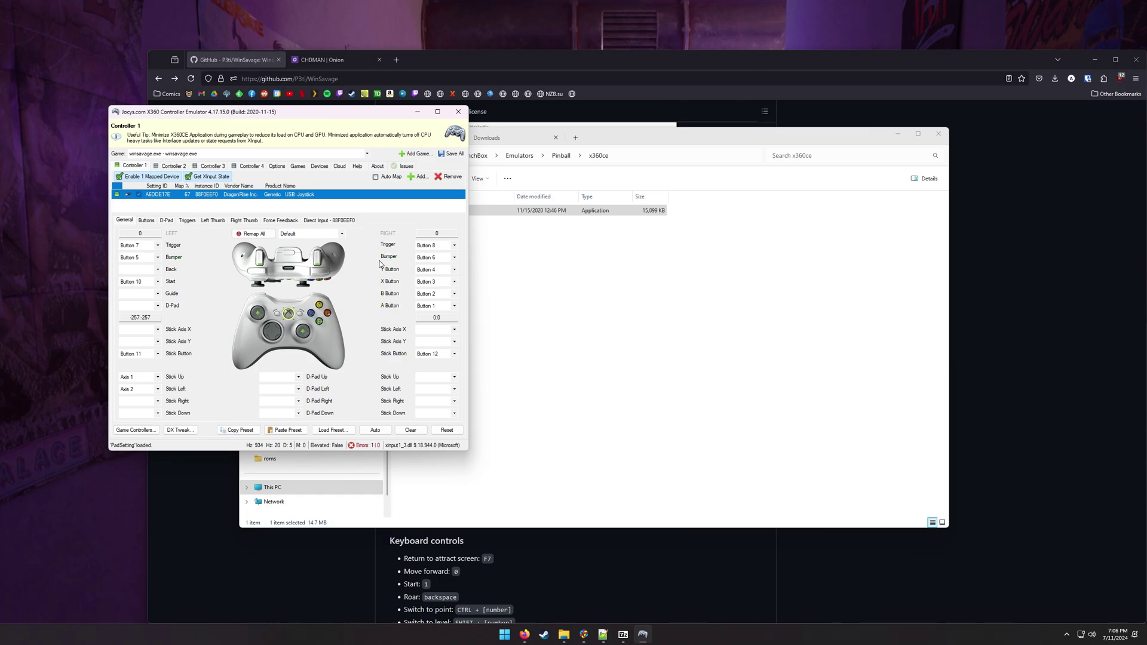
# Return to the SQ05\SQ\BIN folder and launch winsavage.exe.
pyautogui.click(424, 476)
pyautogui.hotkey('ctrl', 'shift', 'Tab')
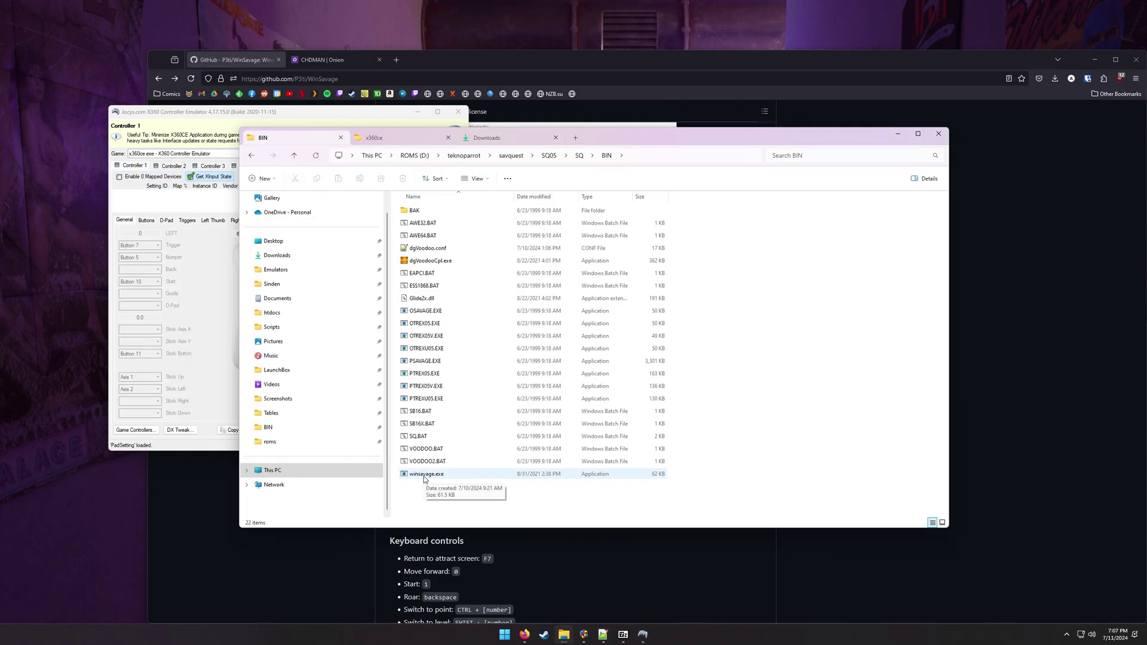
pyautogui.doubleClick(424, 475)
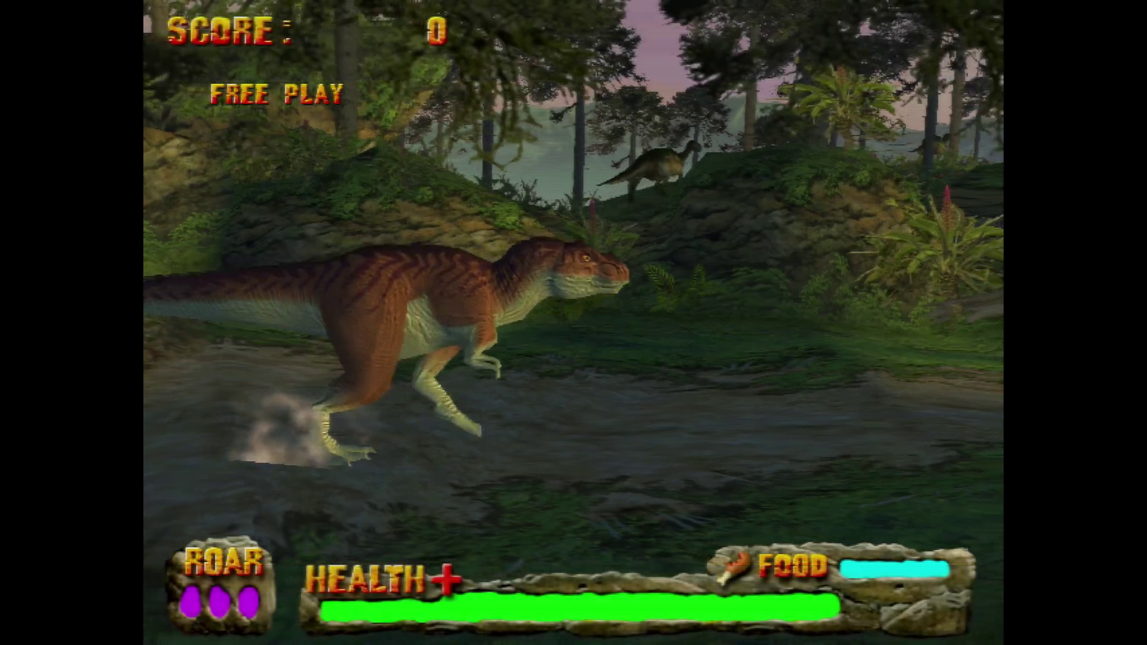
# Test the game's controls by moving the dinosaur in several directions and attacking the small enemies.
pyautogui.press('Up')
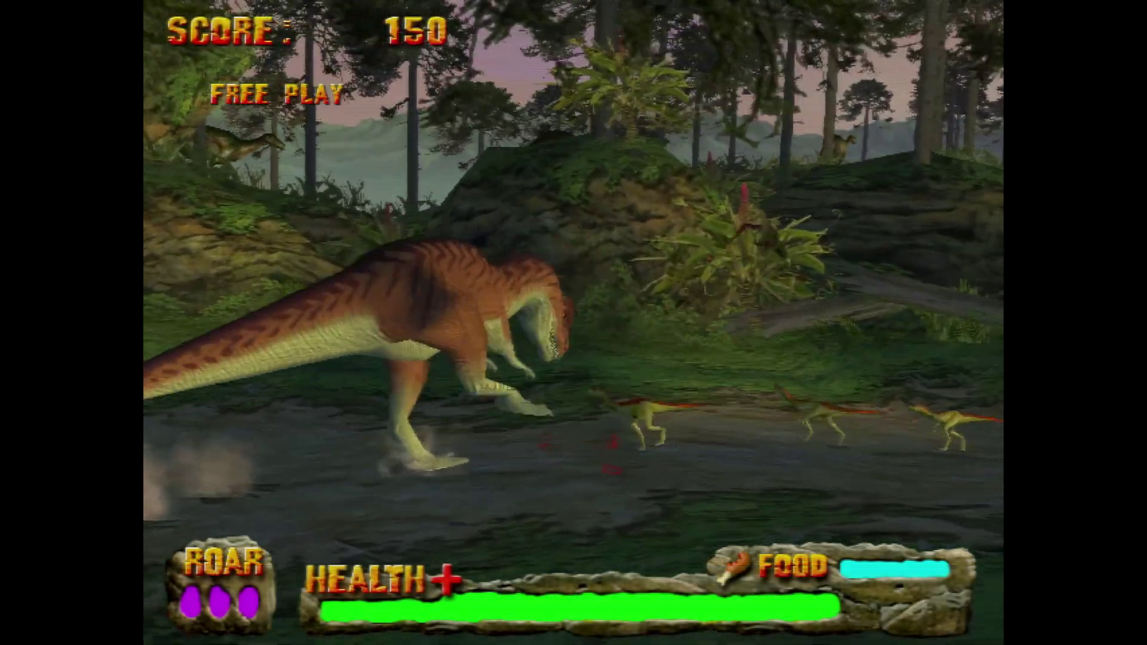
pyautogui.press('Up')
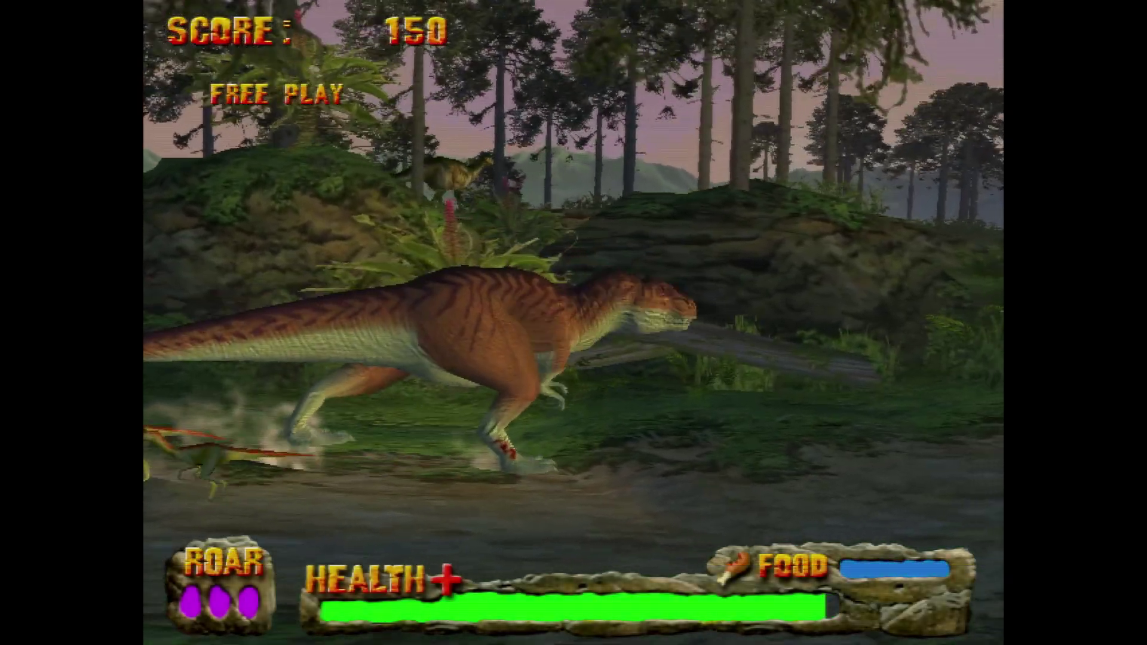
pyautogui.press('Left')
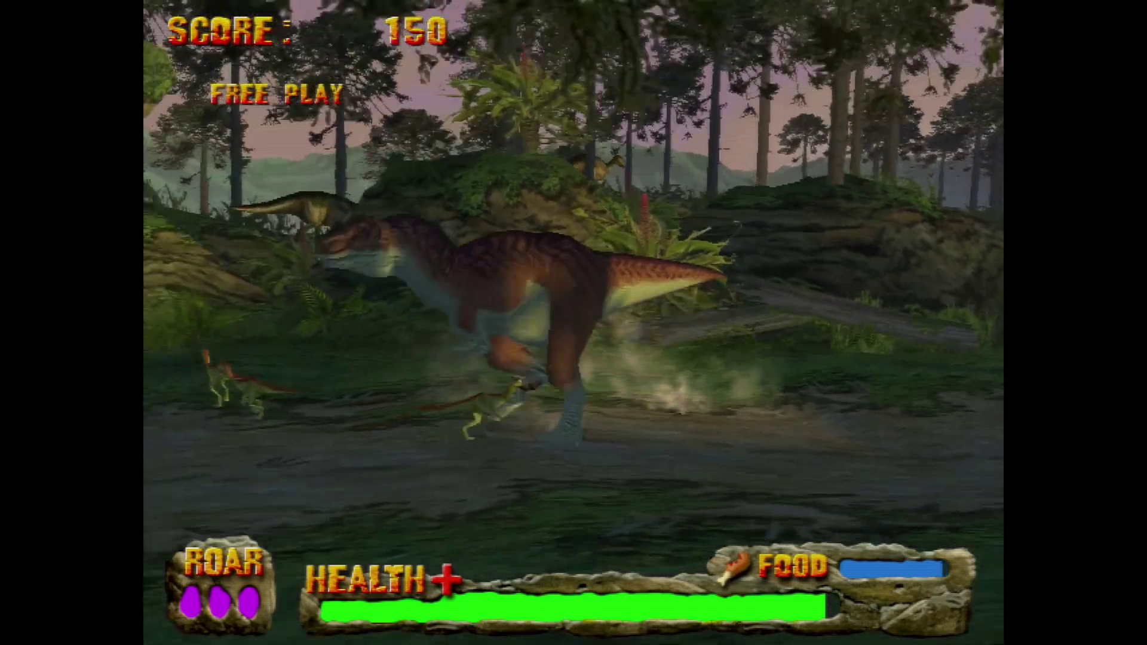
pyautogui.press('Up')
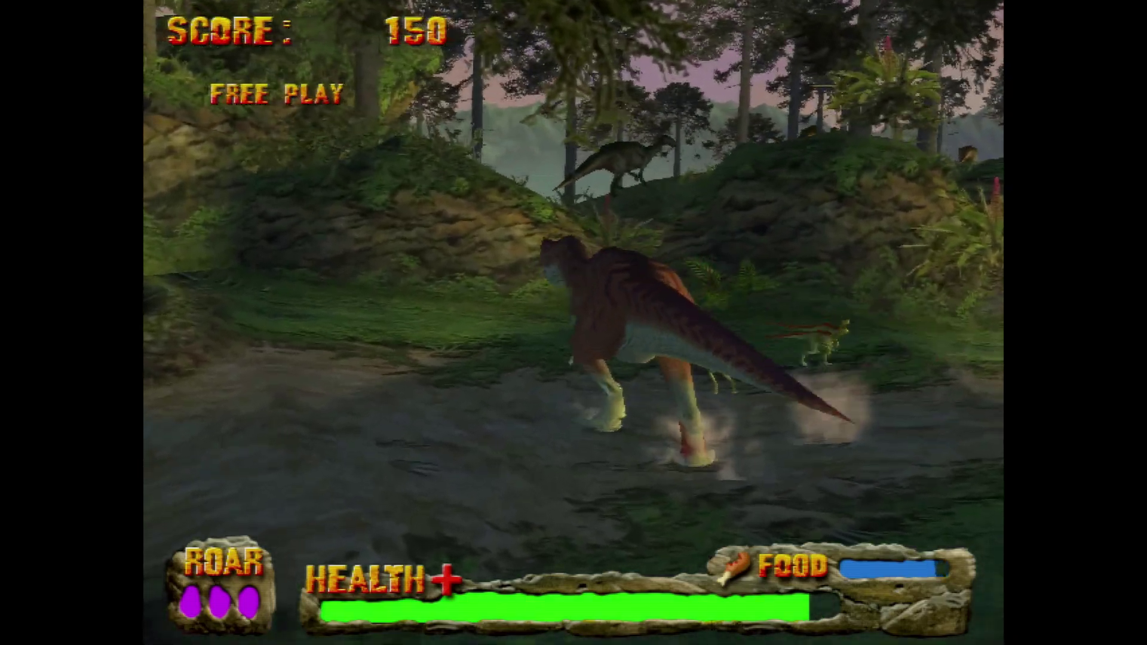
pyautogui.press('Right')
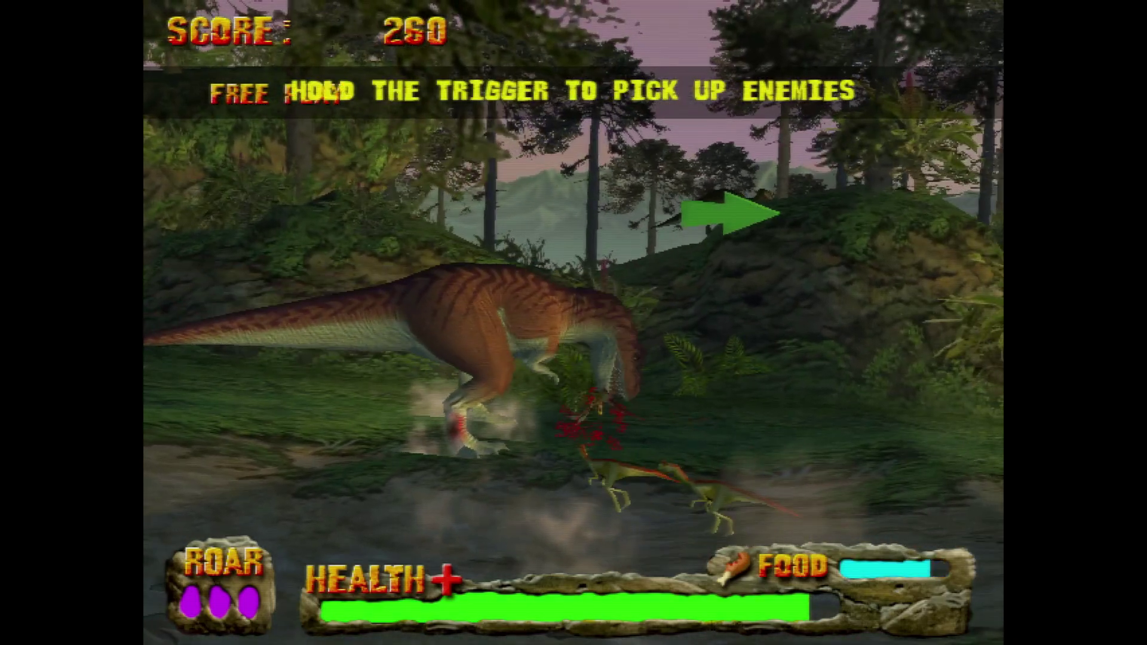
pyautogui.press('x')
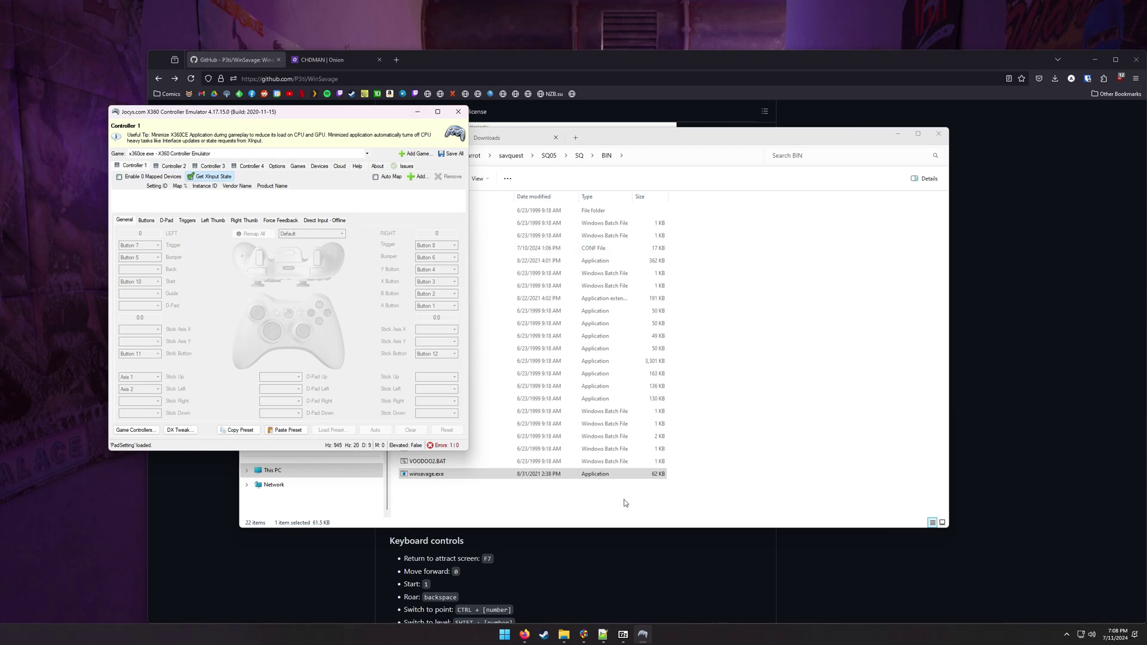
# Close x360ce and open emu_savquest.ahk from the LaunchBox\Scripts folder in the script editor.
pyautogui.click(458, 111)
pyautogui.click(683, 512)
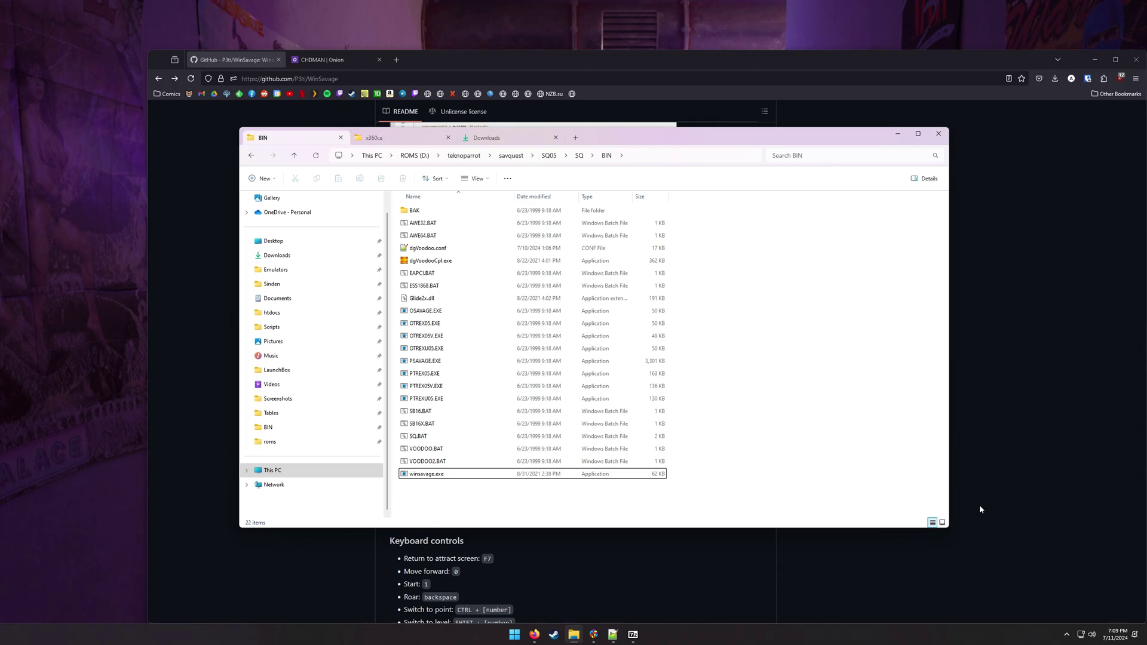
pyautogui.click(498, 139)
pyautogui.click(272, 344)
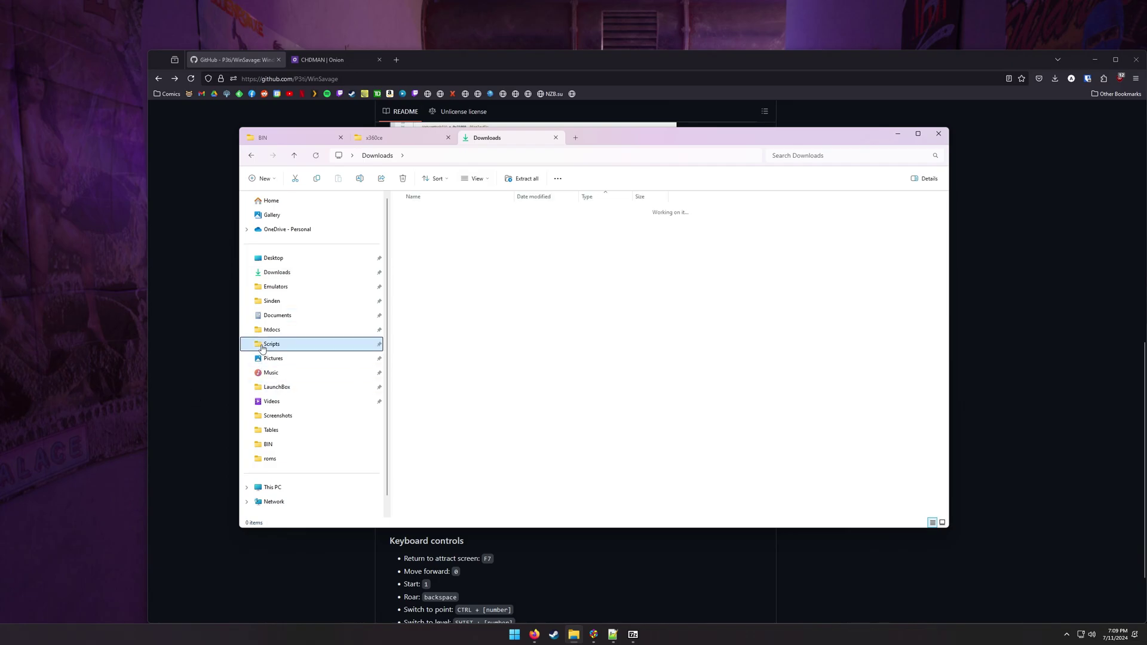
pyautogui.scroll(-15, 468, 397)
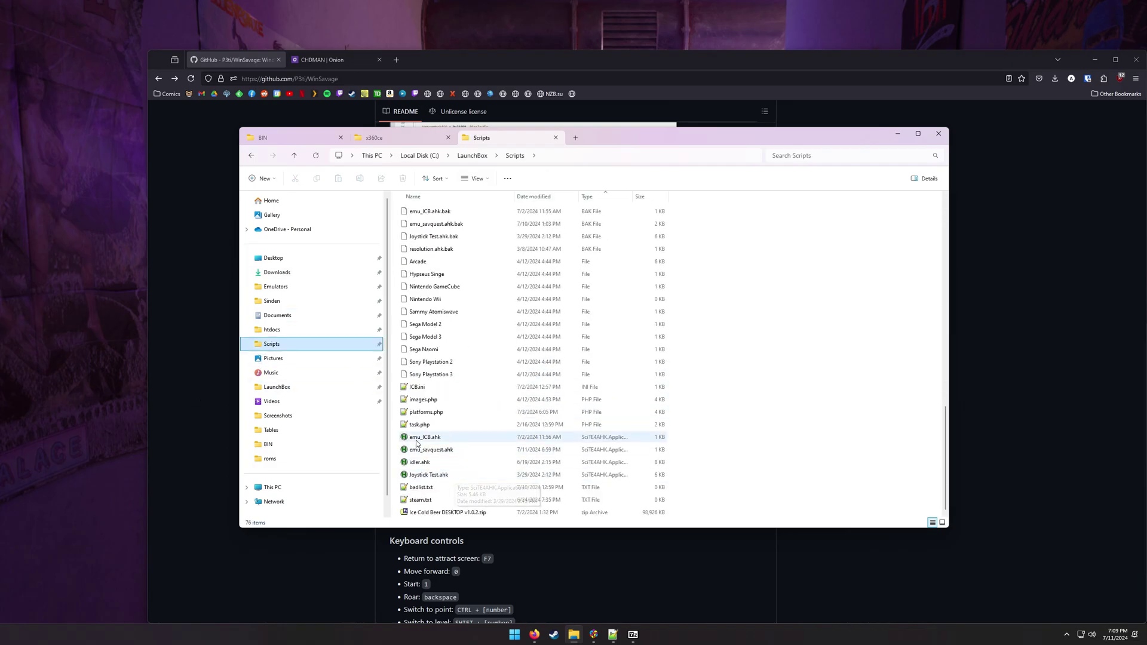
pyautogui.doubleClick(424, 450)
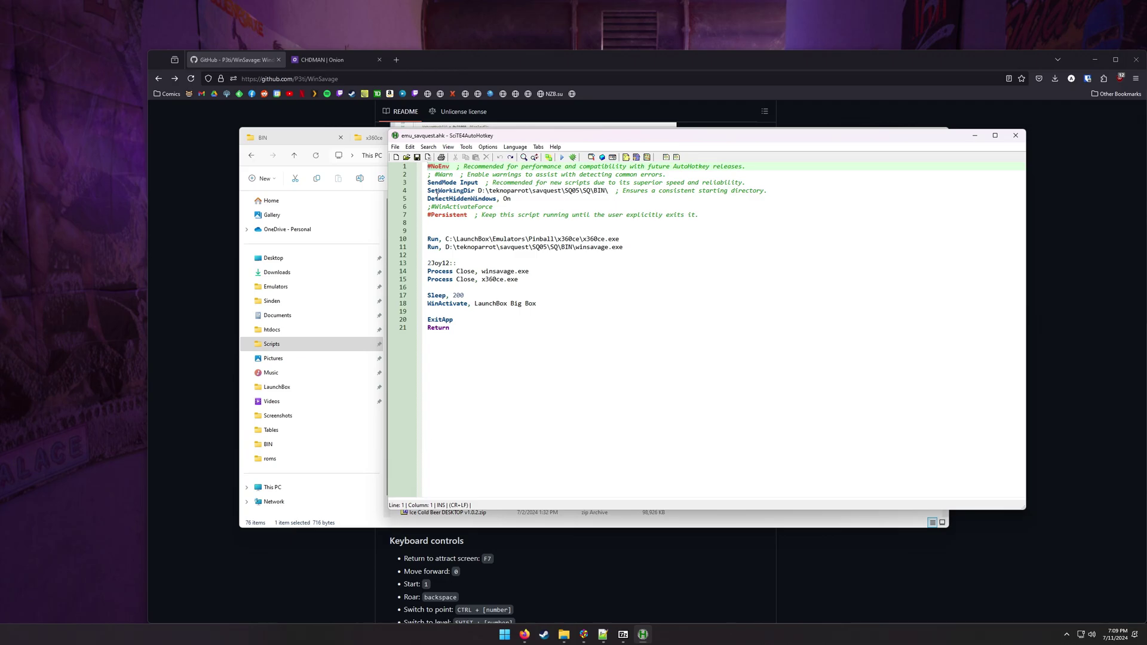
# Examine the script's SetWorkingDir path, its DetectHiddenWindows and #Persistent settings, and the Run lines for x360ce.exe and winsavage.exe.
pyautogui.moveTo(429, 190); pyautogui.dragTo(607, 190)
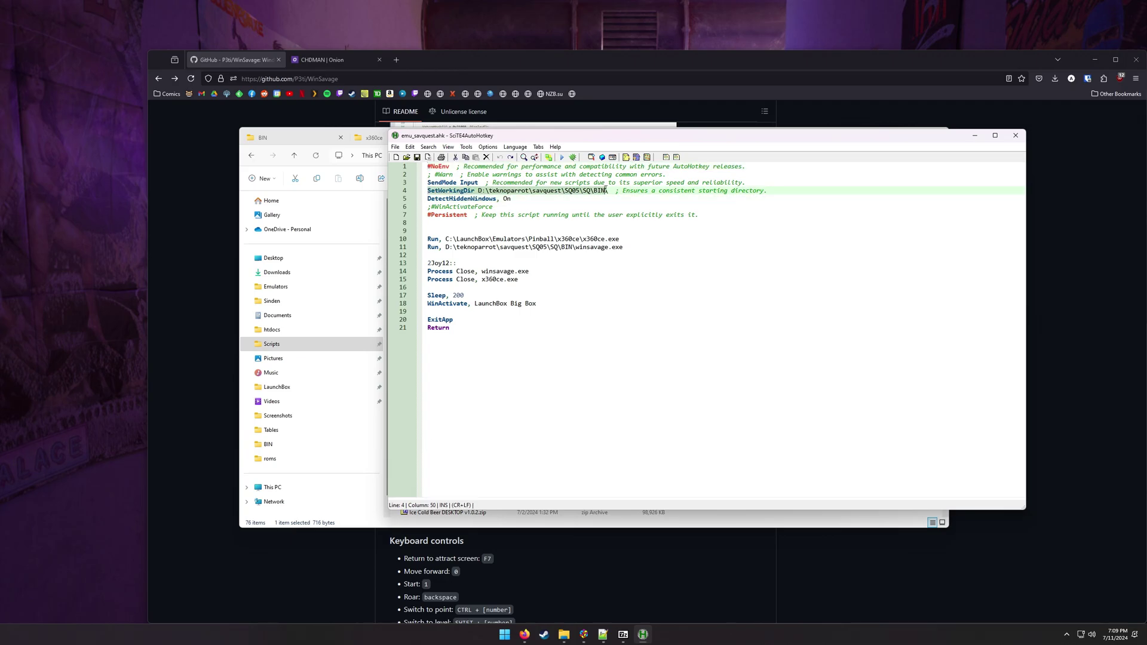
pyautogui.moveTo(478, 190); pyautogui.dragTo(607, 191)
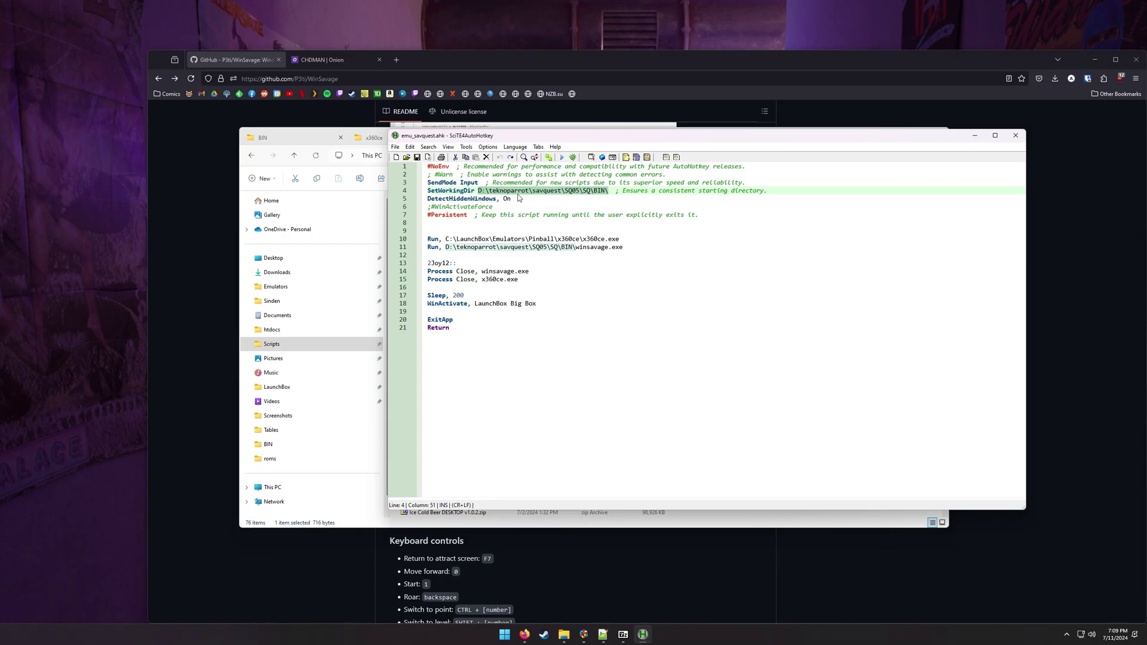
pyautogui.moveTo(519, 199); pyautogui.dragTo(423, 201)
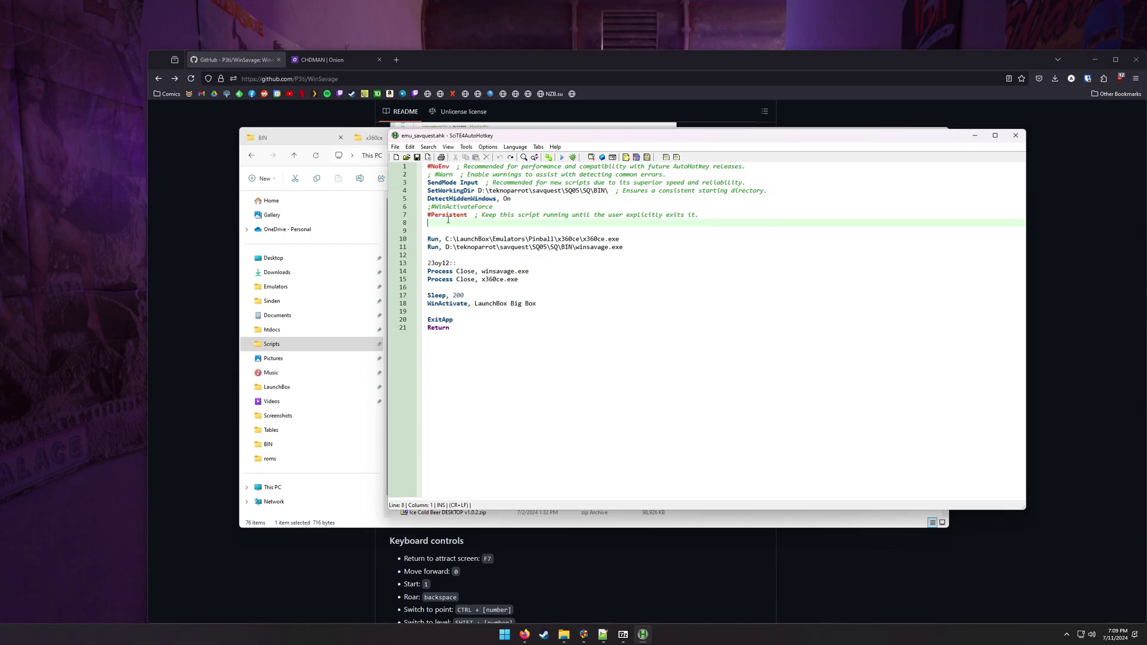
pyautogui.doubleClick(449, 216)
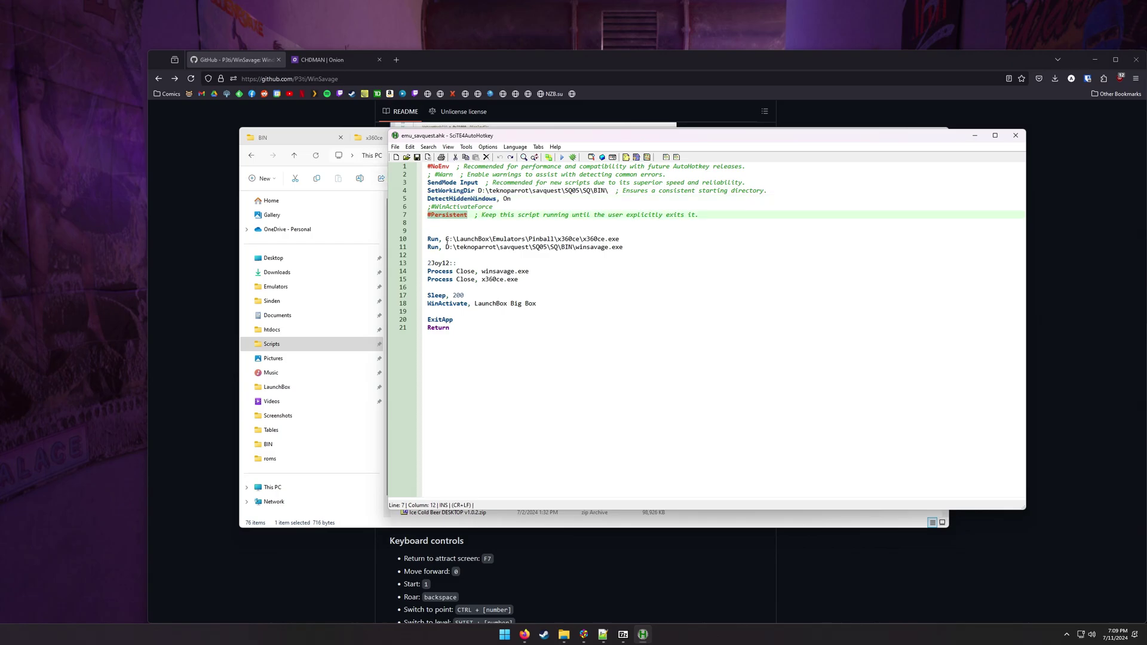
pyautogui.click(435, 238)
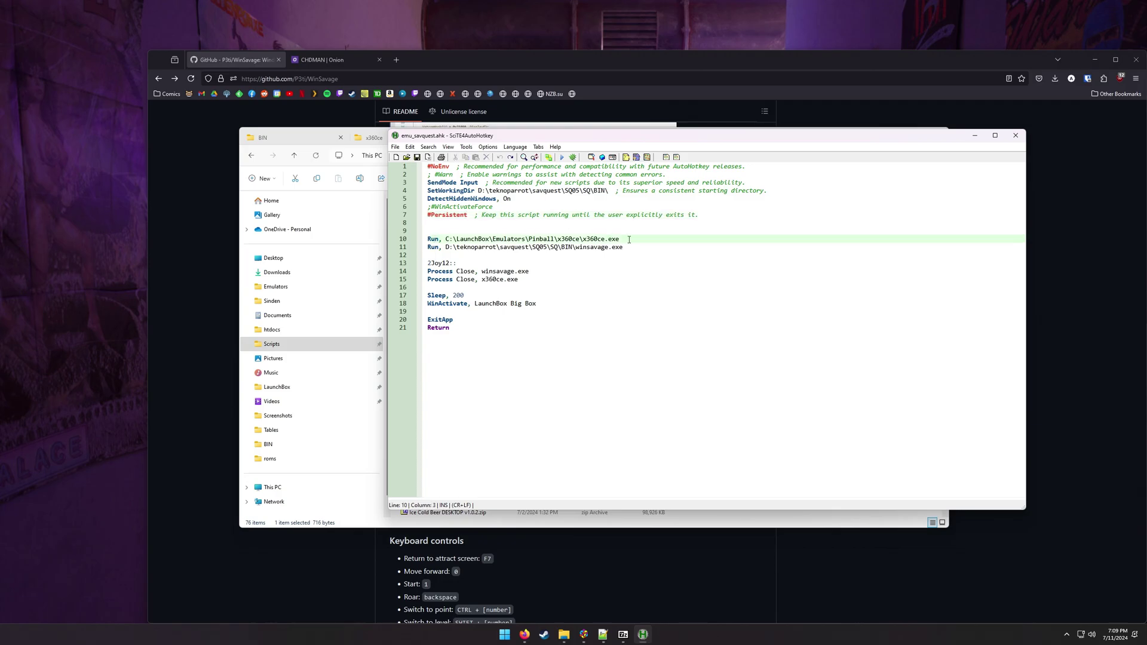
pyautogui.moveTo(629, 239); pyautogui.dragTo(603, 243)
pyautogui.click(622, 239)
pyautogui.click(643, 247)
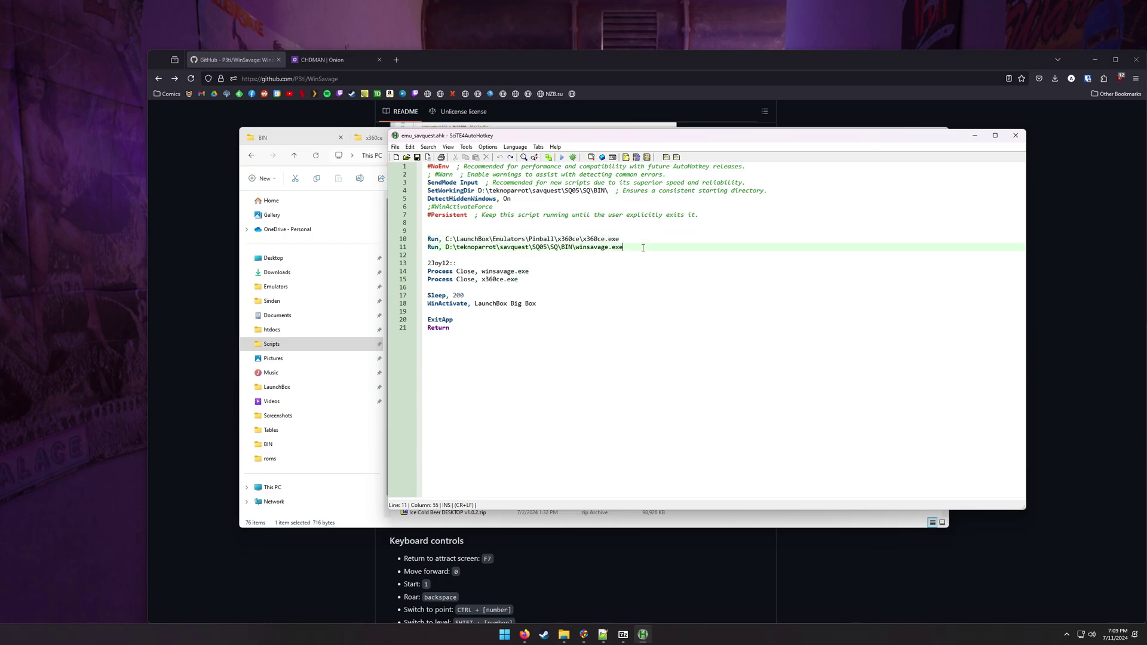
# Examine the 2Joy12 hotkey block, including its Process Close lines, Sleep, WinActivate for LaunchBox Big Box, ExitApp and Return.
pyautogui.click(461, 263)
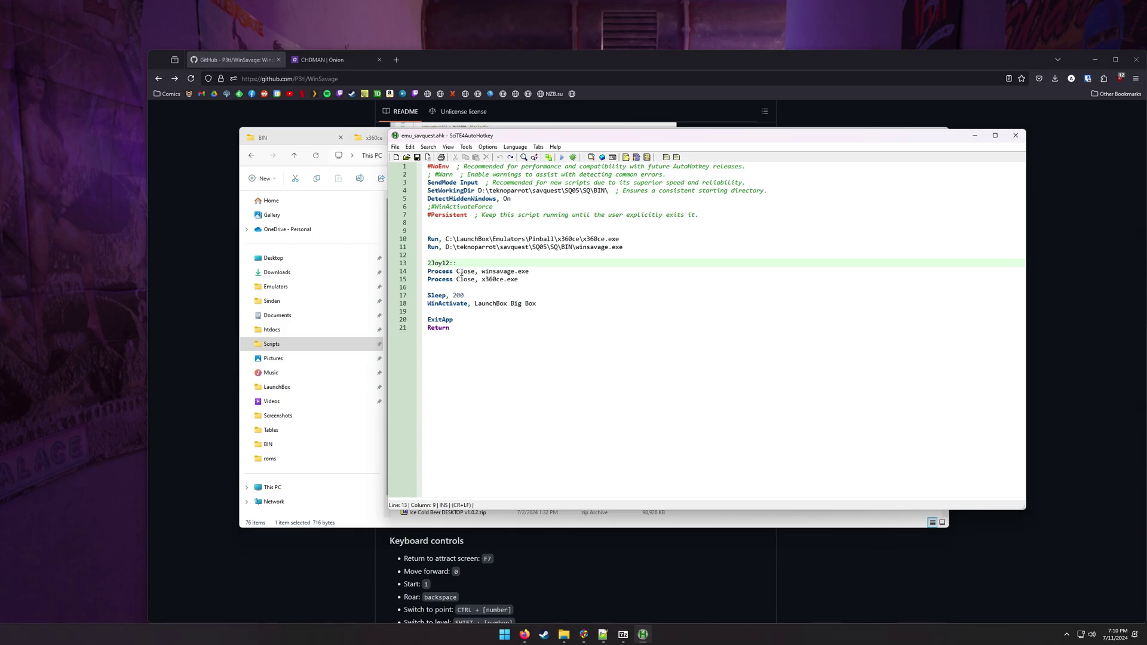
pyautogui.doubleClick(484, 272)
pyautogui.doubleClick(526, 279)
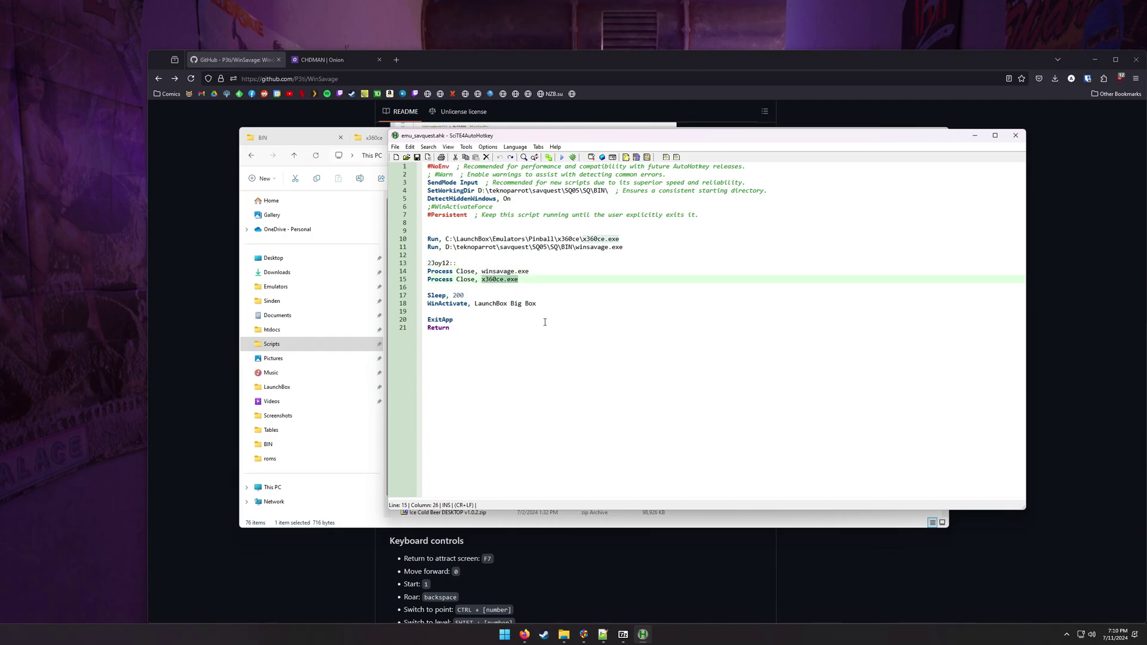
pyautogui.click(432, 301)
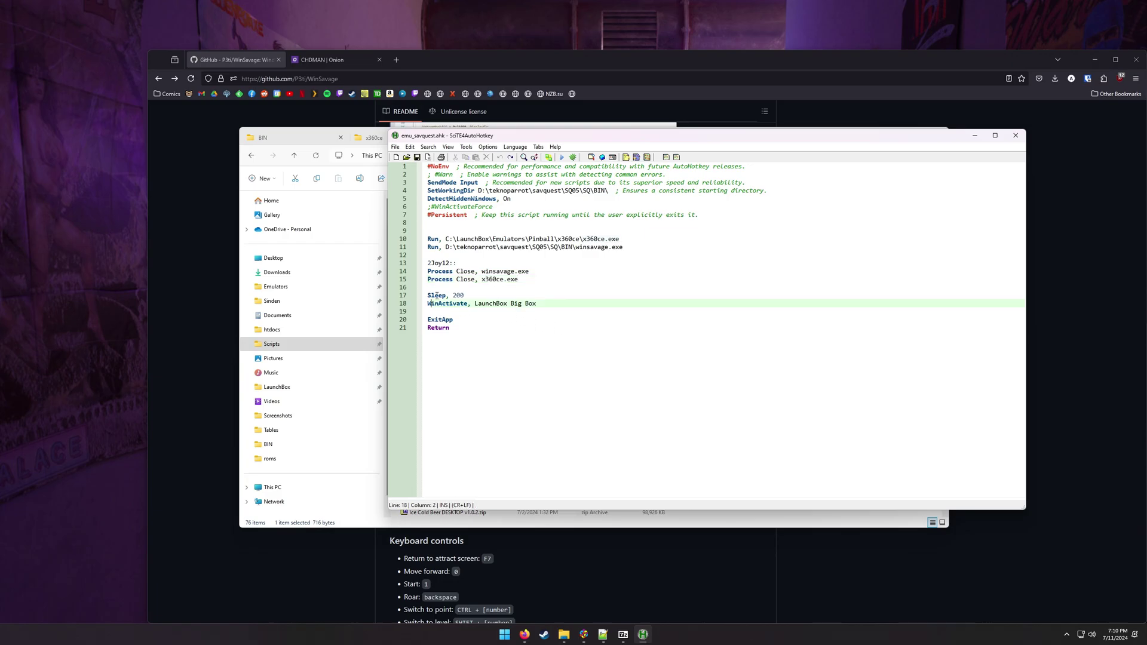
pyautogui.click(479, 294)
pyautogui.click(443, 303)
pyautogui.moveTo(472, 304); pyautogui.dragTo(560, 305)
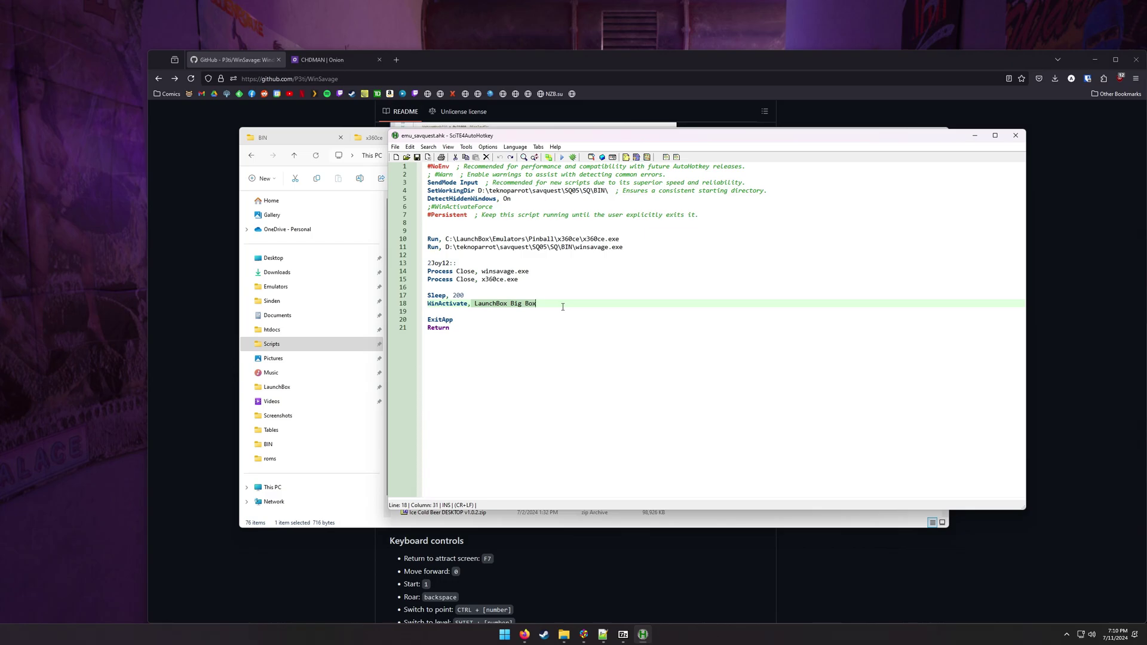
pyautogui.click(467, 263)
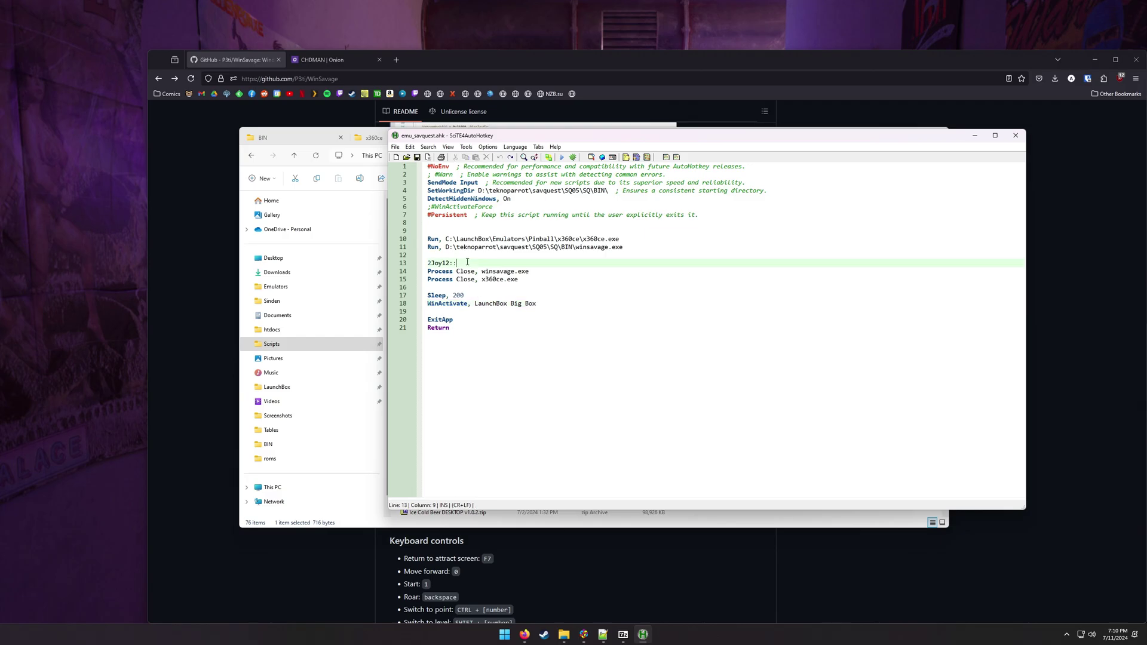
pyautogui.doubleClick(440, 321)
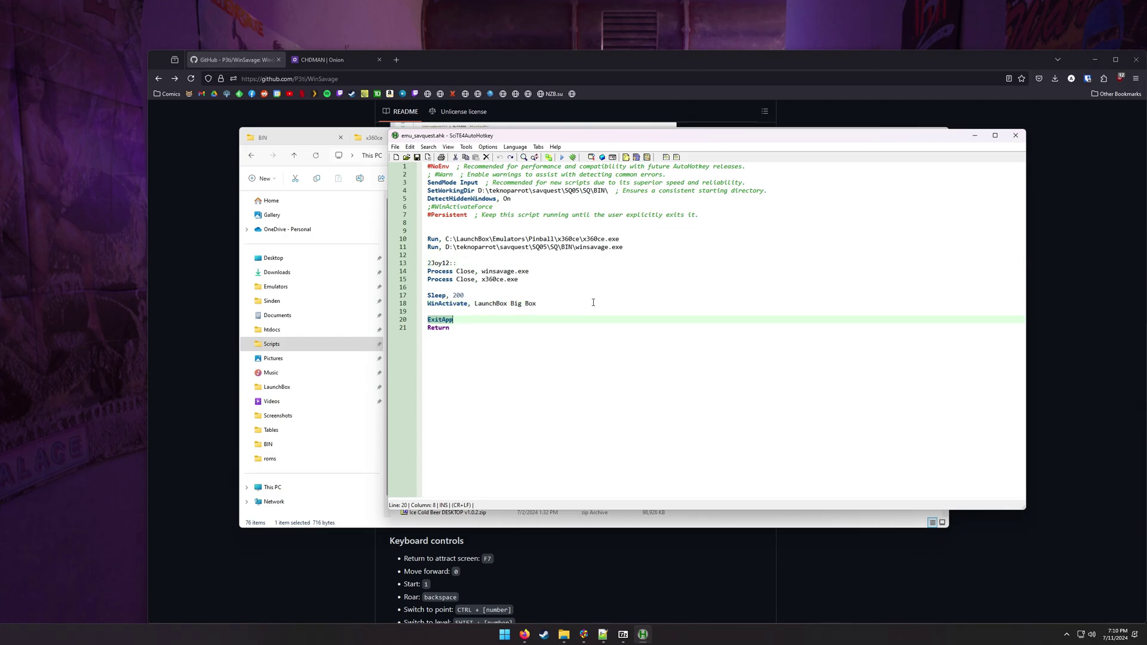
pyautogui.click(457, 326)
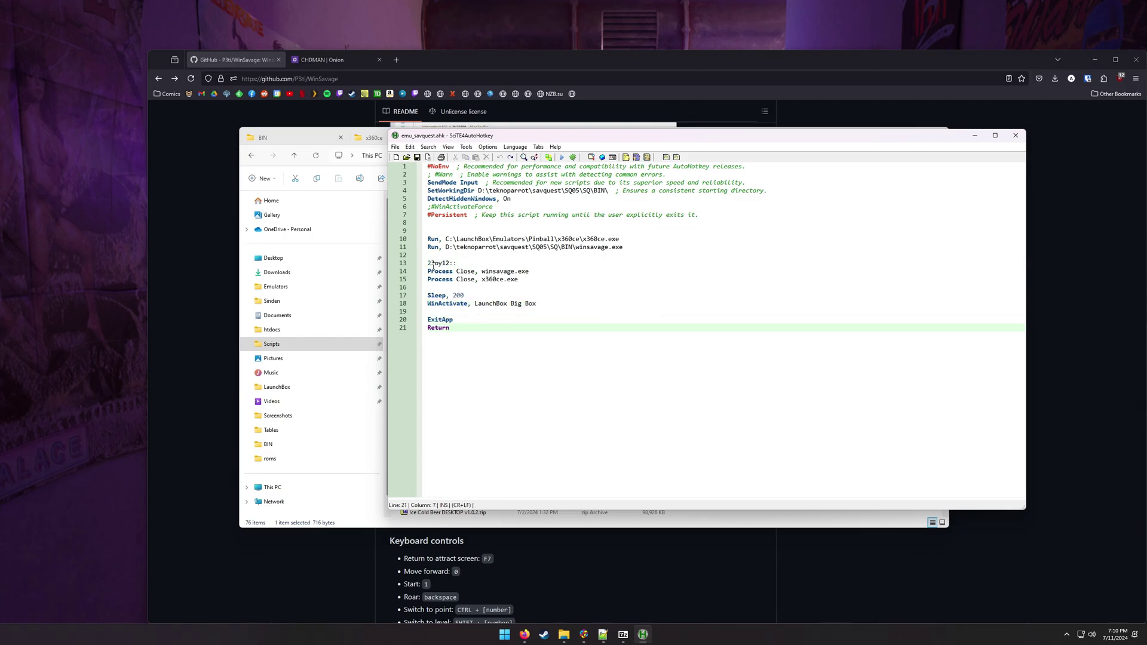
pyautogui.moveTo(433, 267); pyautogui.dragTo(454, 328)
pyautogui.click(512, 328)
# Run emu_savquest.ahk, start The Valley level and move the dinosaur to test the scripted launch.
pyautogui.click(563, 158)
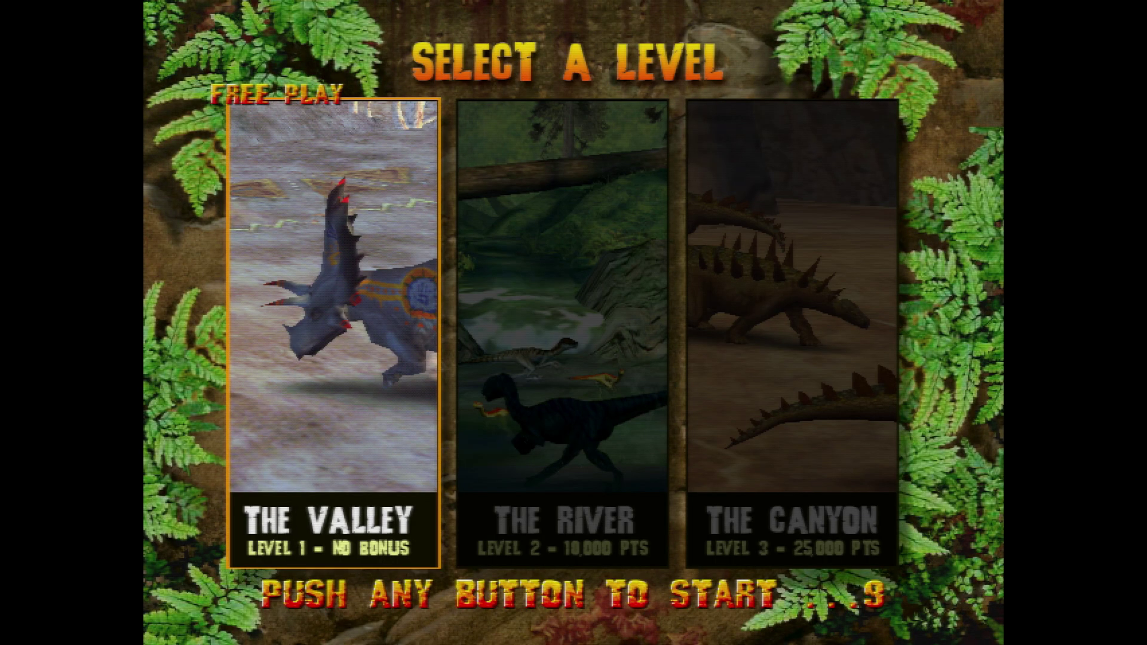
pyautogui.press('1')
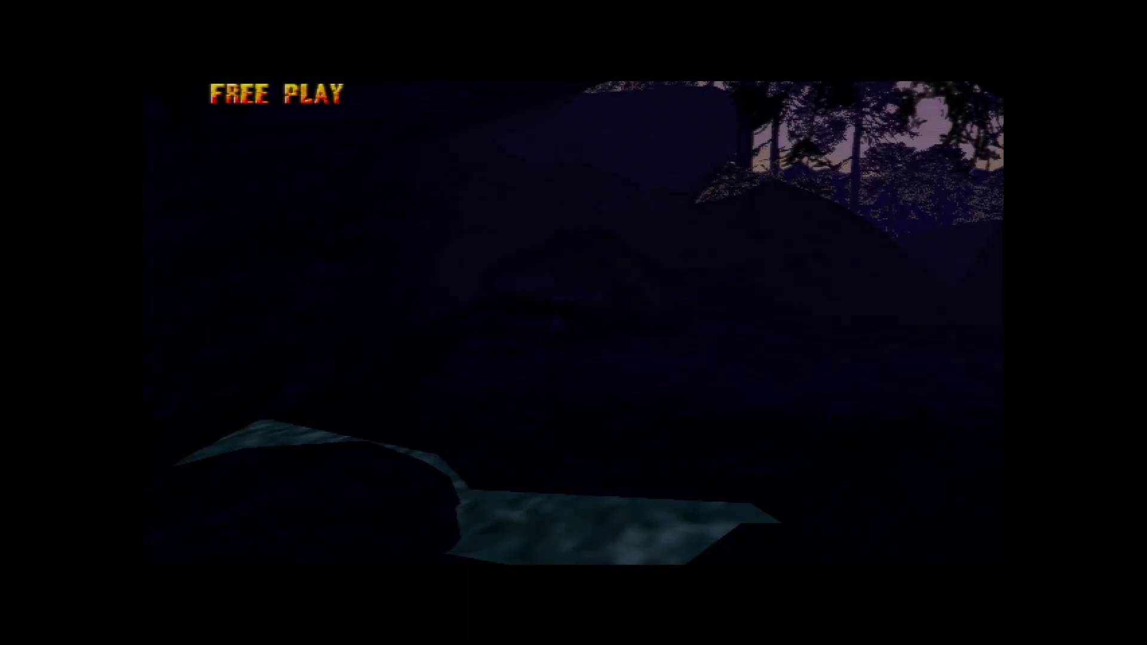
pyautogui.press('Right')
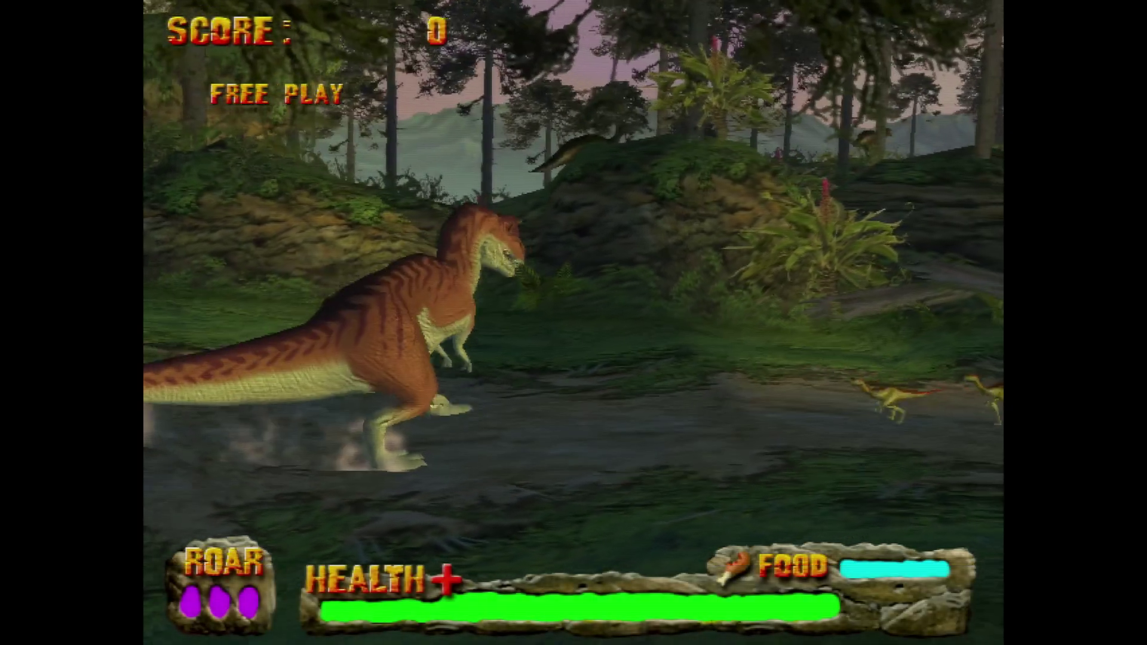
pyautogui.press('Right')
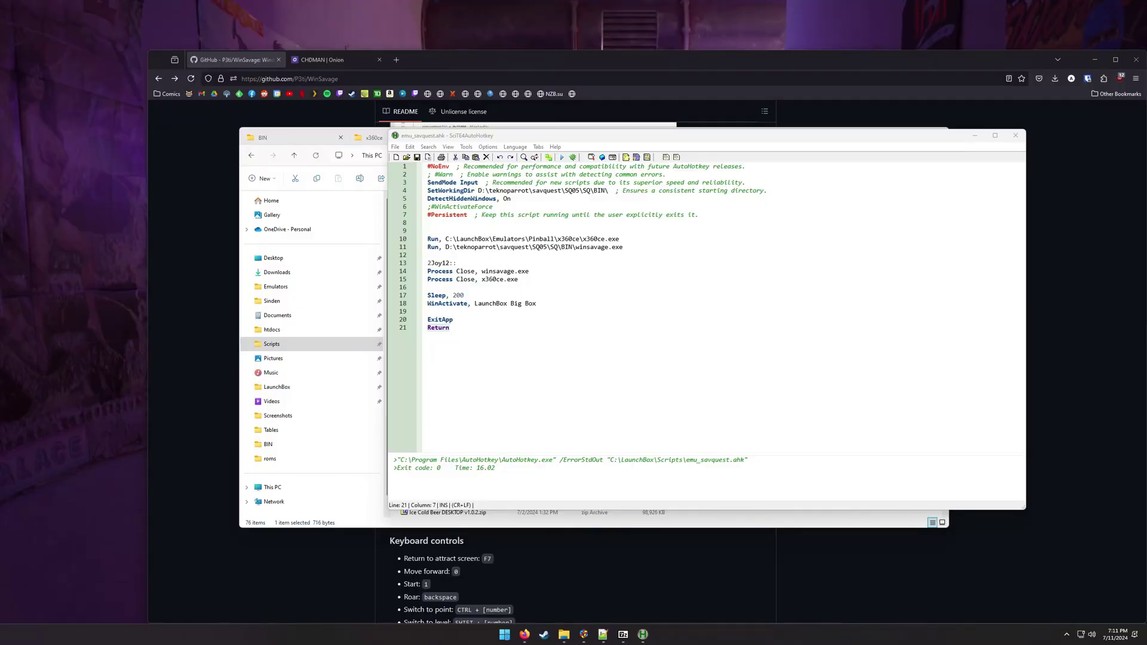
# Load emu_savquest.ahk from LaunchBox\Scripts as the source in the Ahk2Exe converter, and close the converter without converting.
pyautogui.press('super')
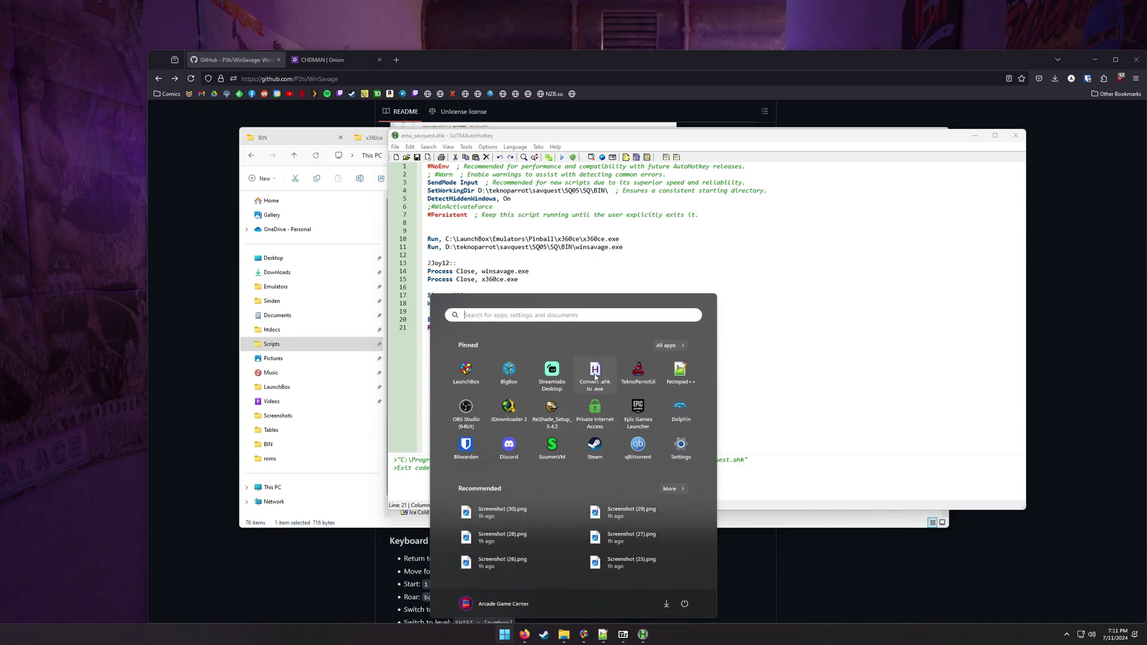
pyautogui.click(595, 375)
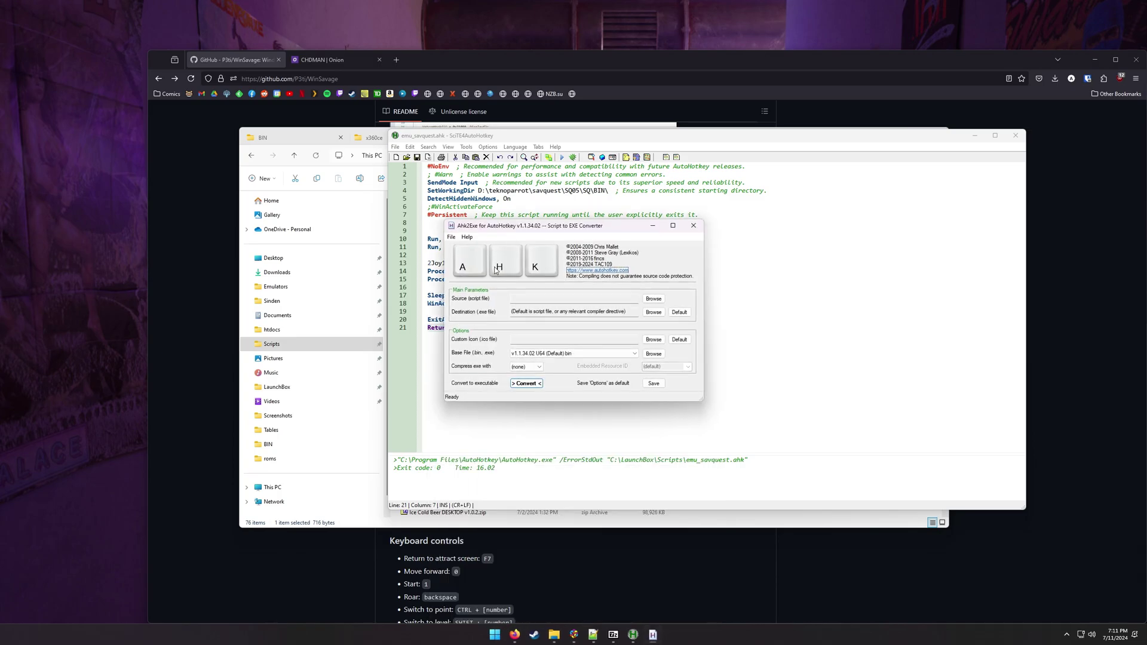
pyautogui.moveTo(520, 232); pyautogui.dragTo(126, 311)
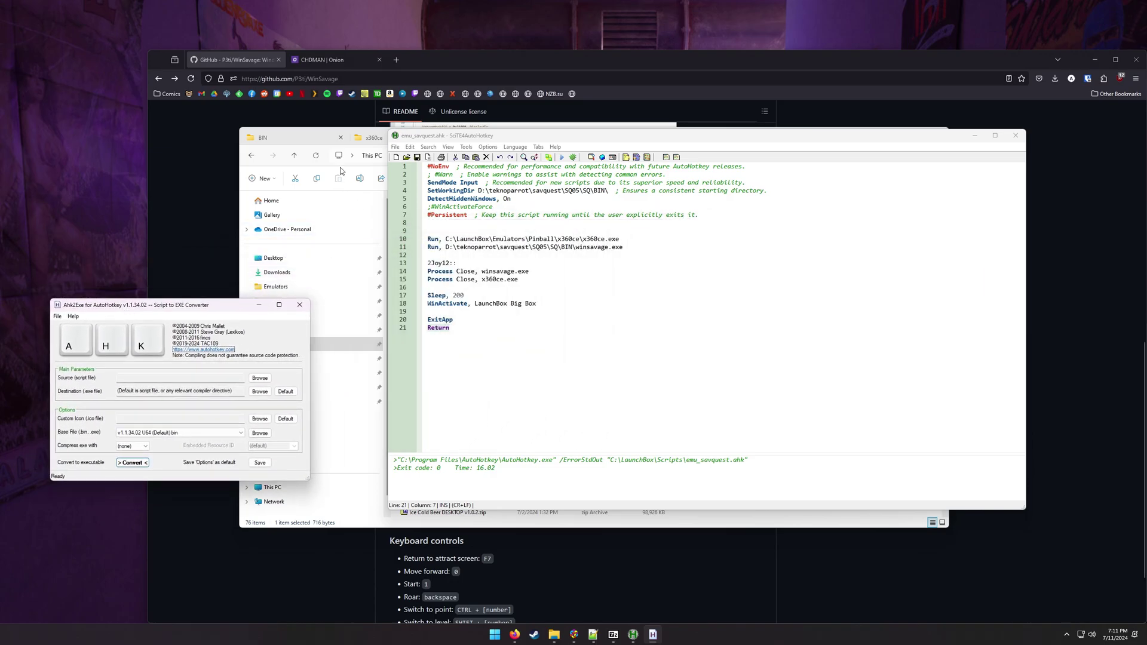
pyautogui.click(326, 142)
pyautogui.click(489, 138)
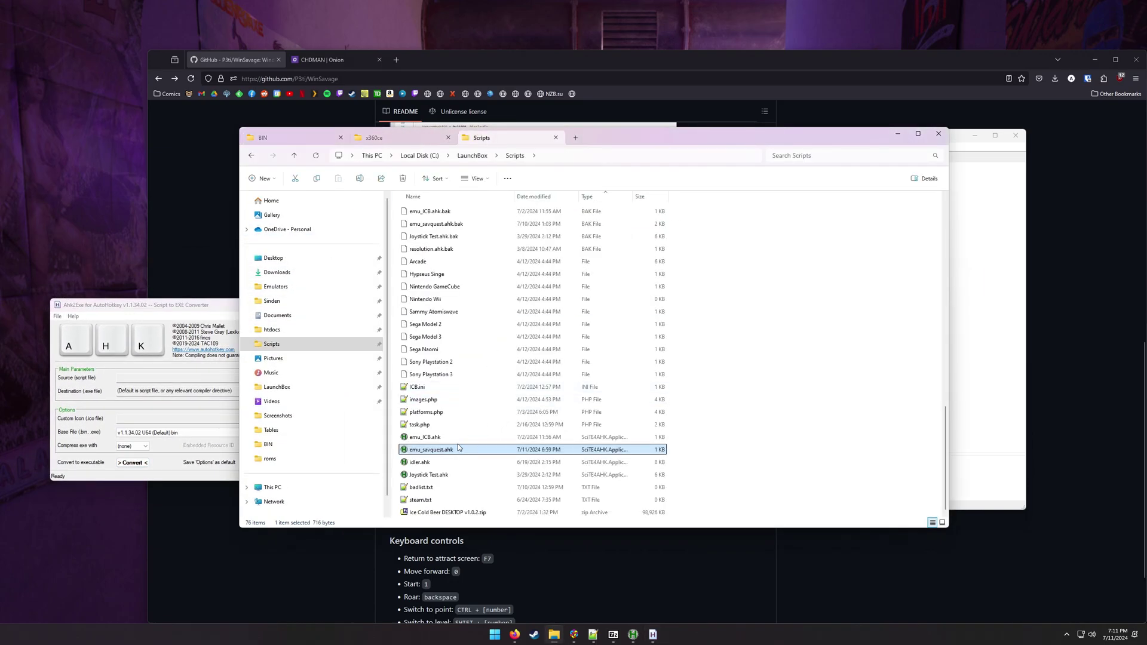
pyautogui.moveTo(445, 452); pyautogui.dragTo(160, 410)
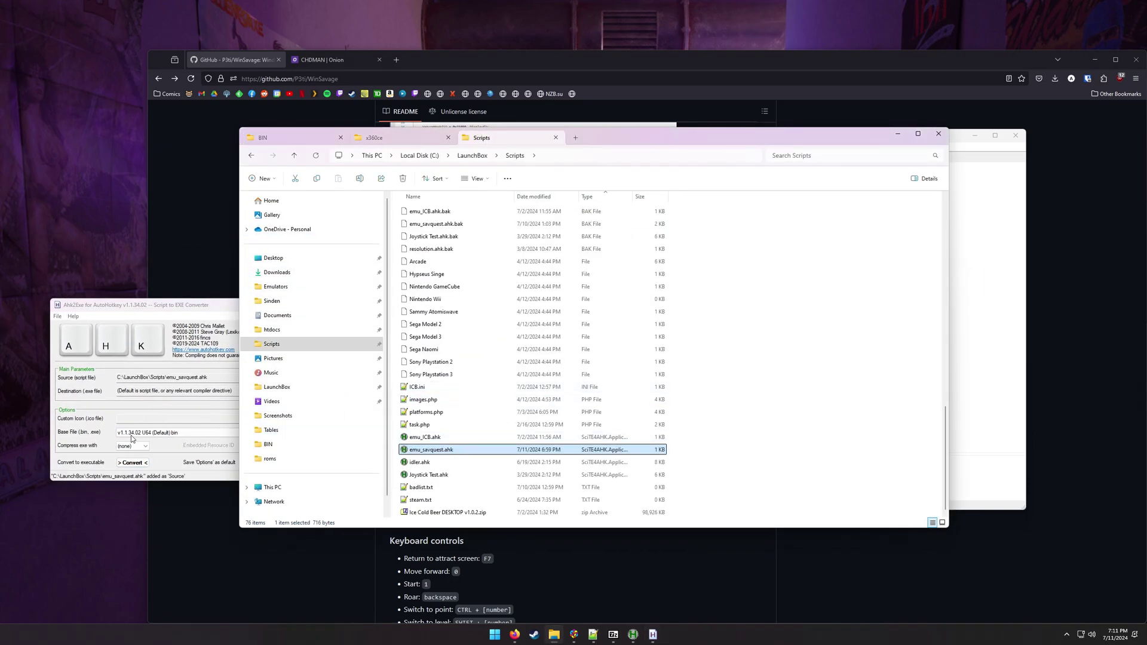
pyautogui.click(176, 299)
pyautogui.click(312, 304)
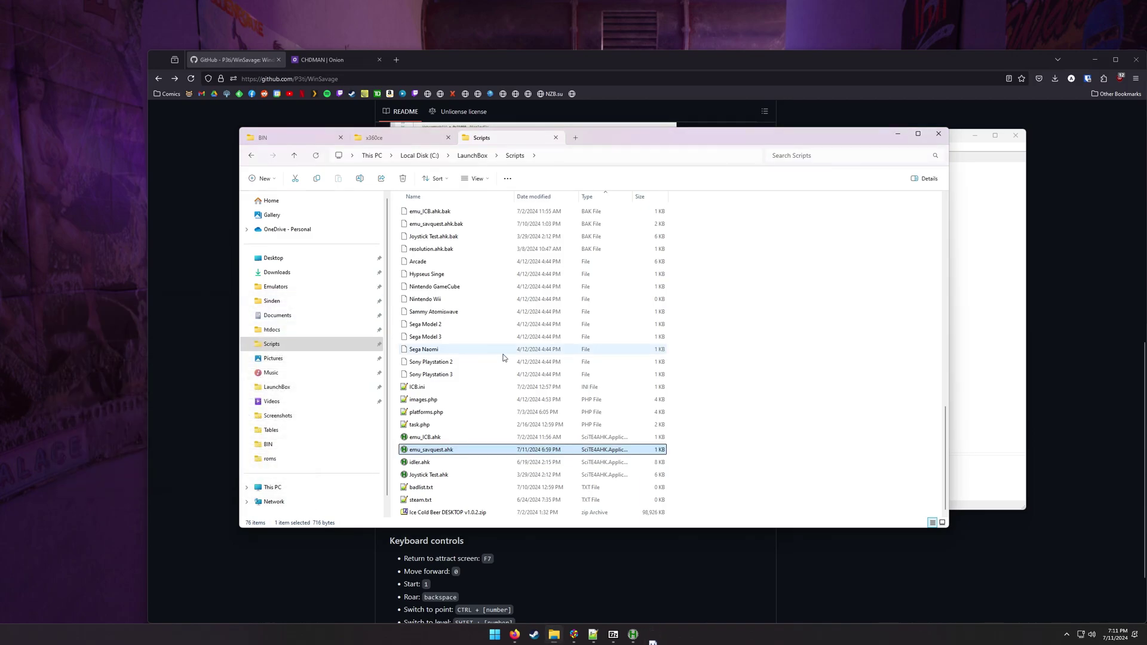
# Select emu_savquest.exe in the LaunchBox Scripts folder, and switch to the Computers category in LaunchBox.
pyautogui.scroll(10, 504, 357)
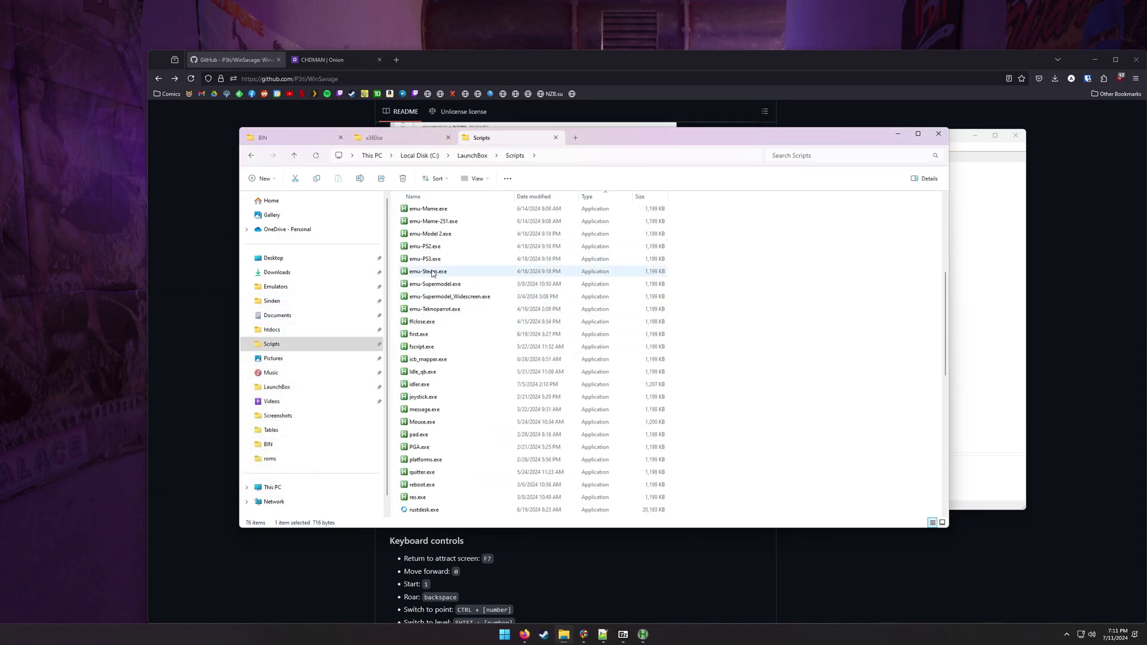
pyautogui.scroll(4, 433, 273)
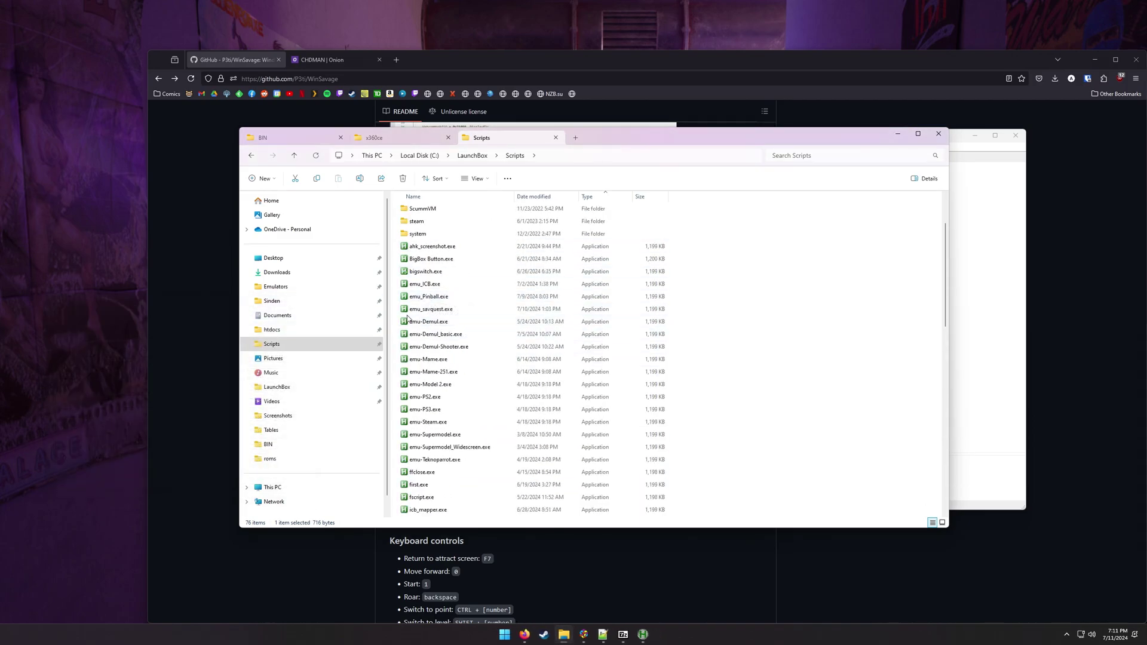
pyautogui.click(422, 312)
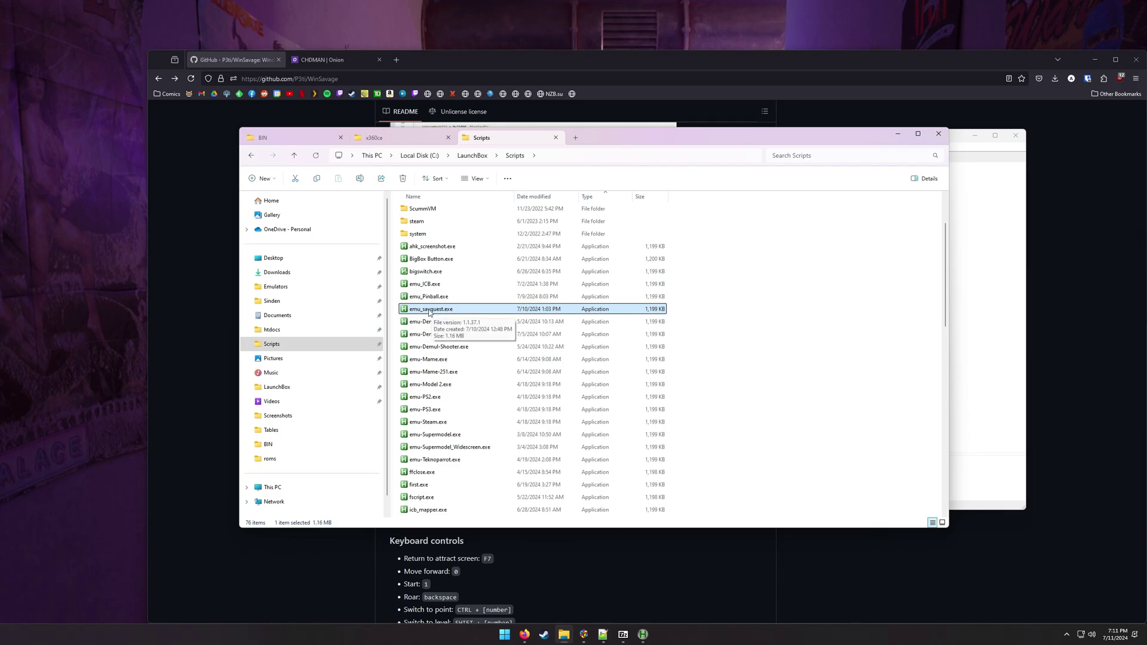
pyautogui.click(583, 634)
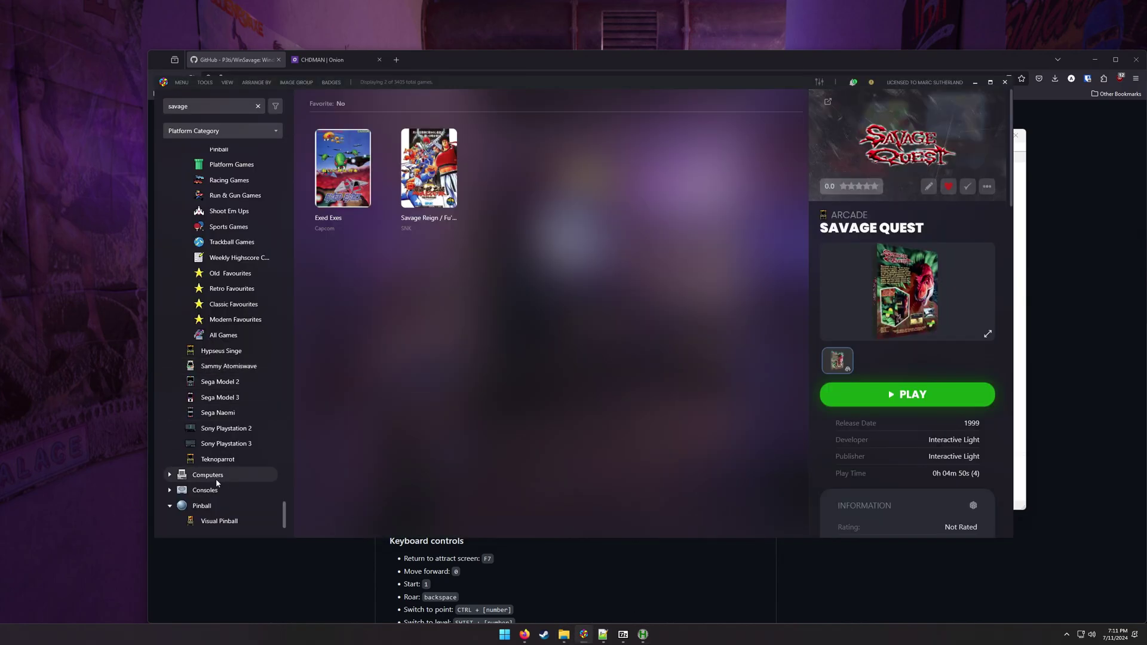
pyautogui.scroll(-3, 185, 478)
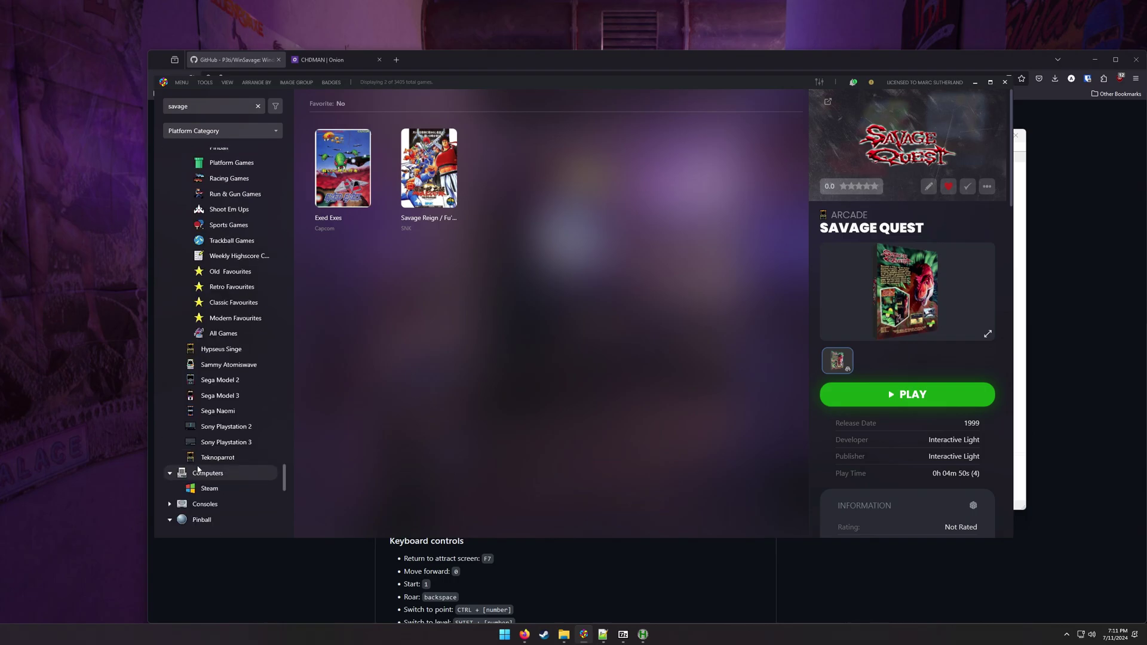
pyautogui.click(200, 474)
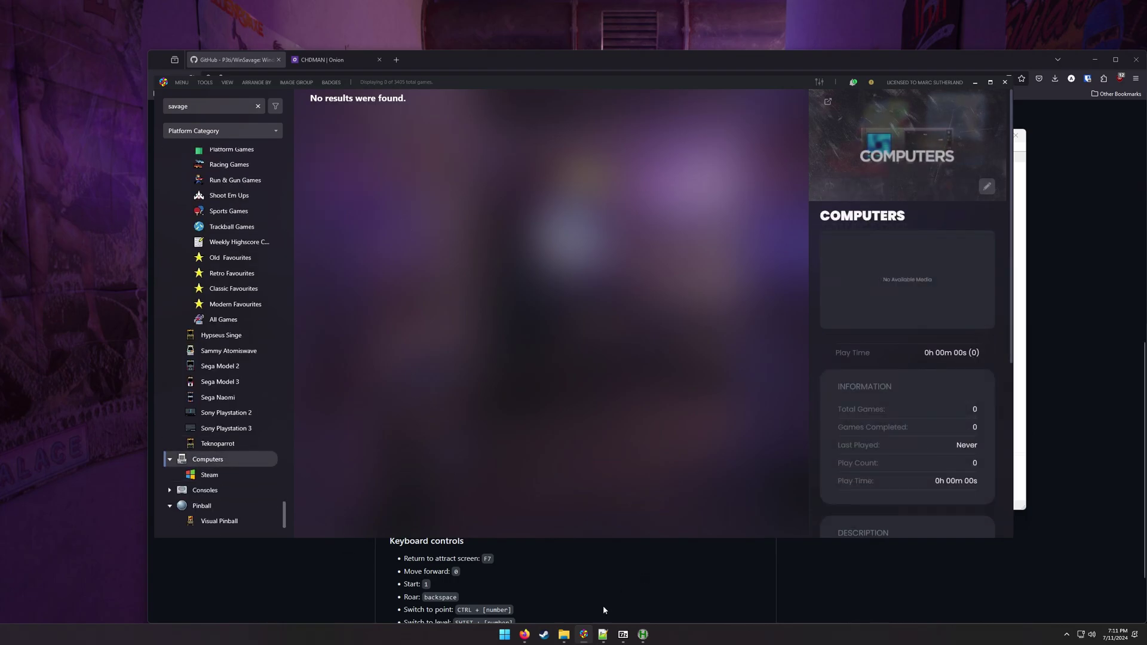
# Start importing emu_savquest.exe from the Scripts folder into LaunchBox with the file type None of the Above and the platform Windows.
pyautogui.click(564, 635)
pyautogui.moveTo(591, 143); pyautogui.dragTo(822, 180)
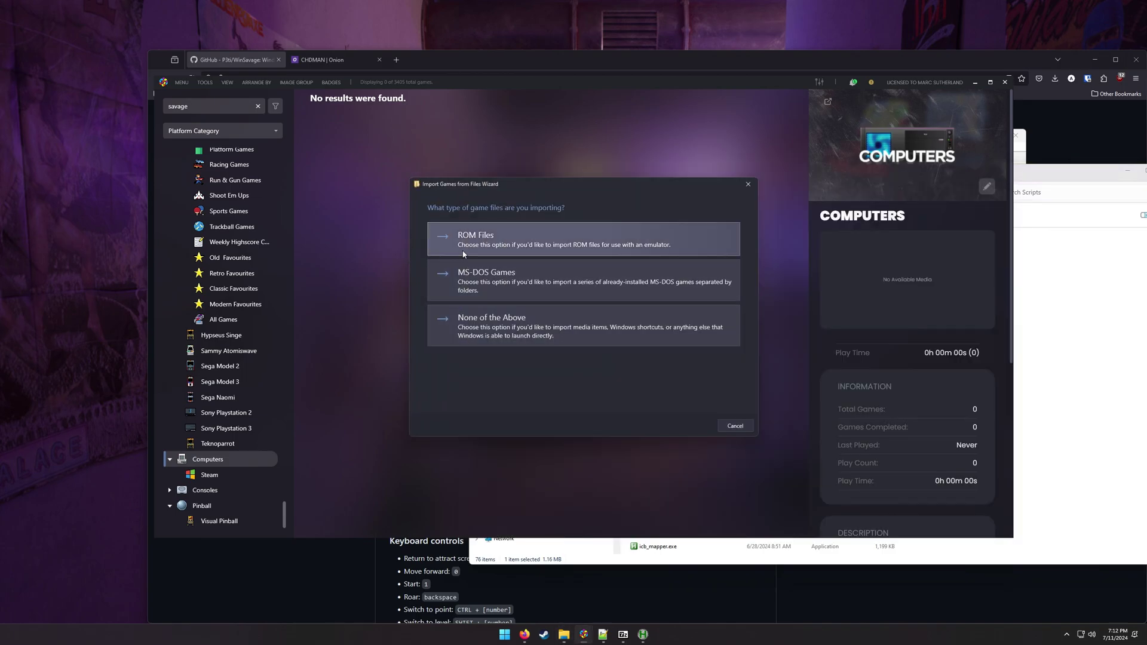
pyautogui.click(517, 330)
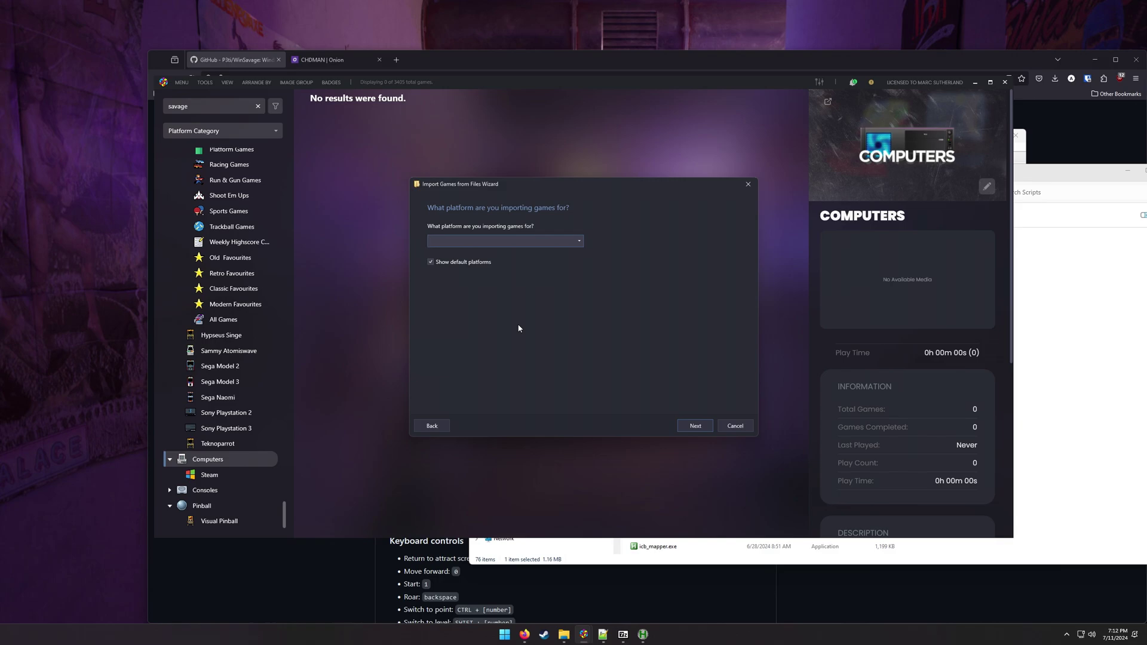
pyautogui.write('Windows')
pyautogui.click(697, 425)
pyautogui.click(541, 305)
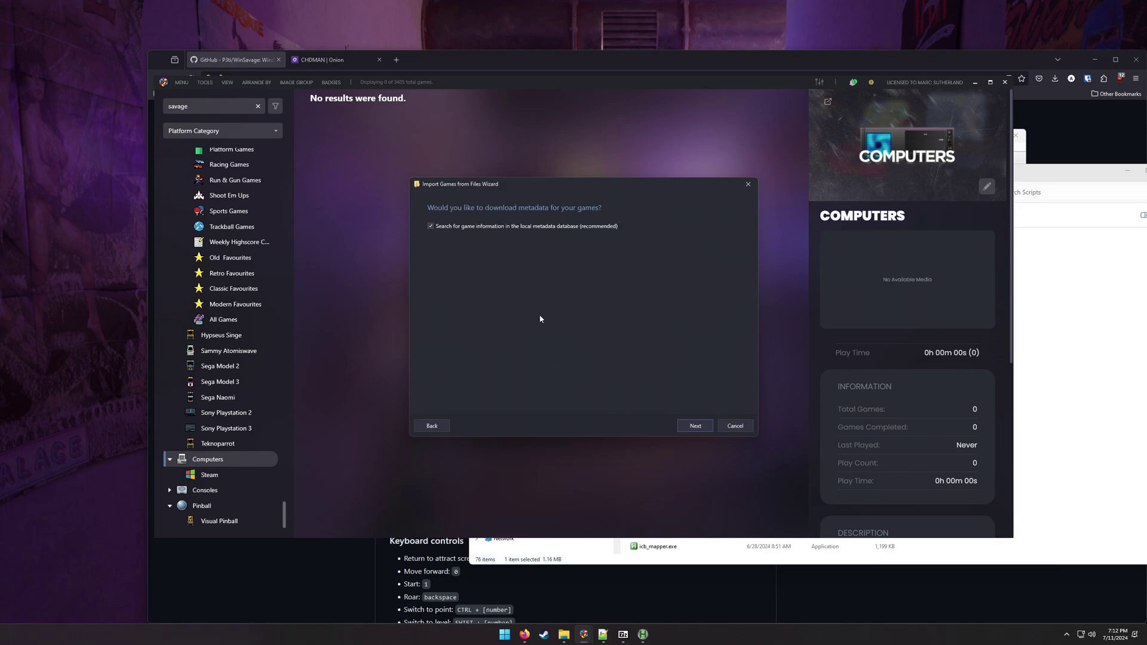
# Accept the local metadata database search and the default media downloads, including EmuMovies, for the import.
pyautogui.click(705, 428)
pyautogui.click(697, 427)
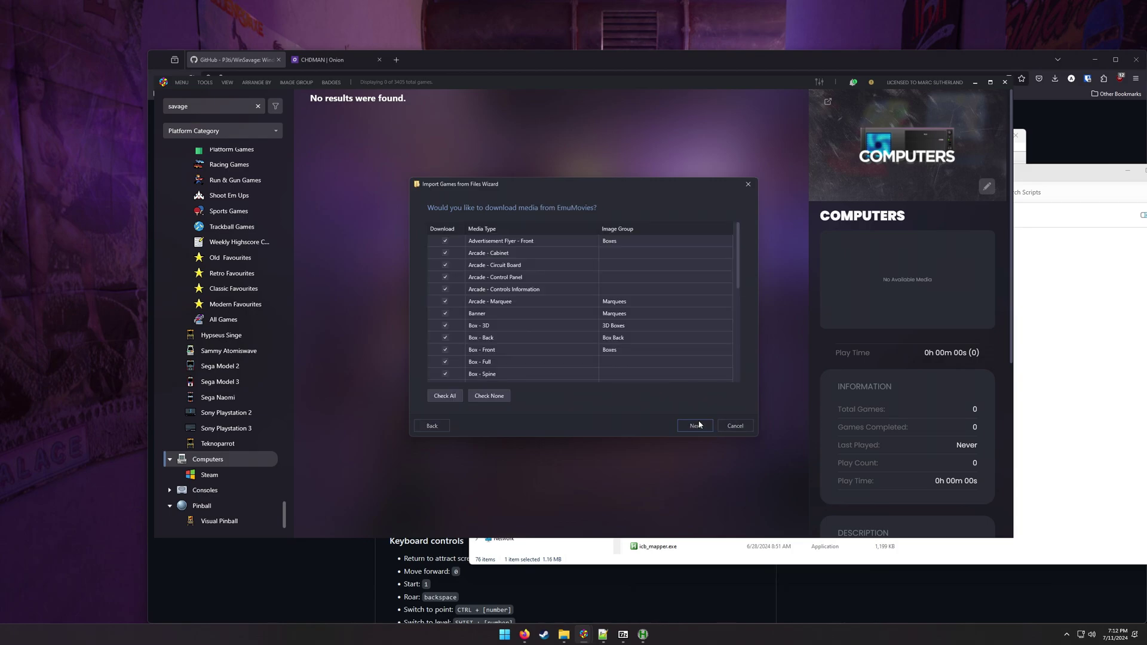
pyautogui.click(697, 427)
pyautogui.click(693, 425)
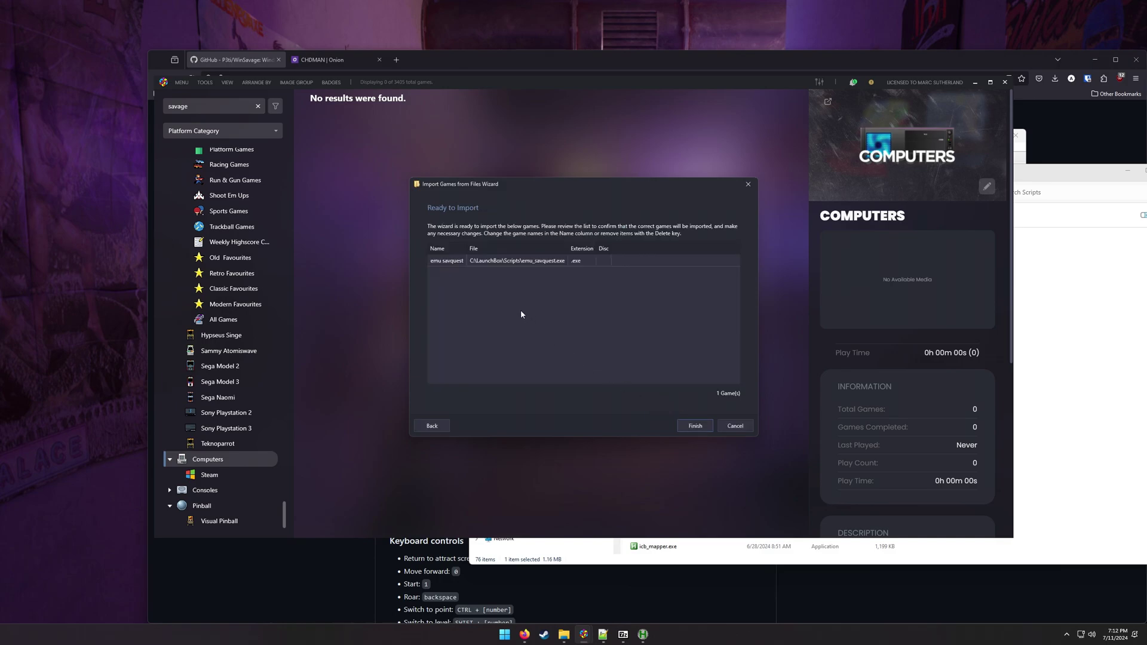
# Name the imported game Savage Quest, finish the import and move the Scripts folder window clear of LaunchBox.
pyautogui.click(453, 263)
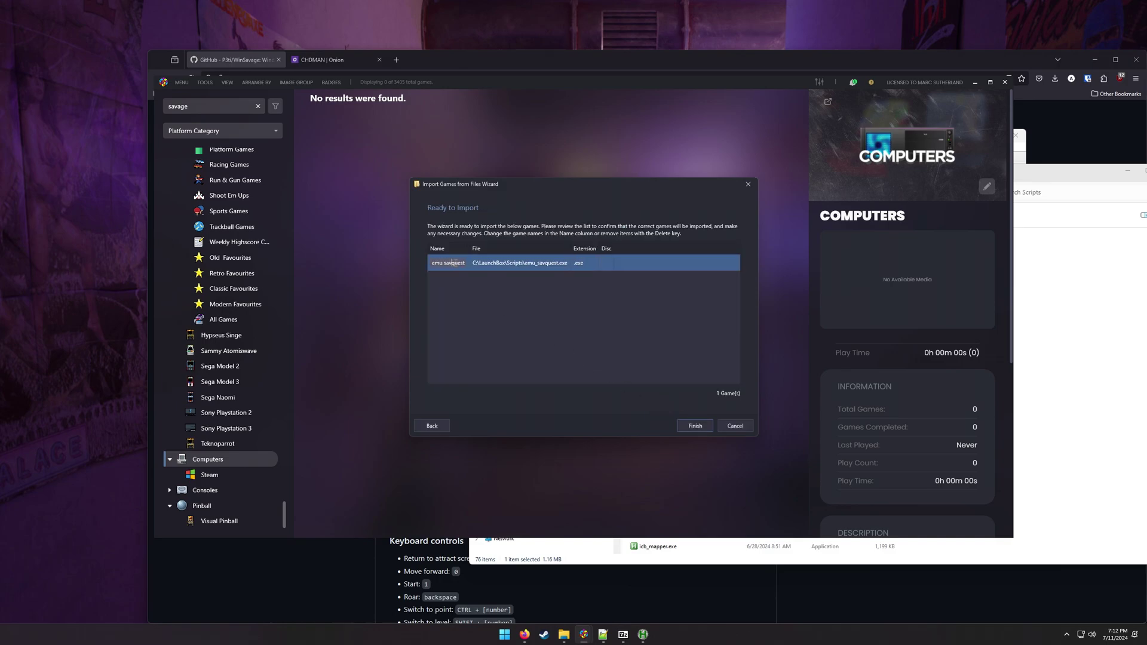
pyautogui.click(455, 263)
pyautogui.write('Savage Quest')
pyautogui.press('Return')
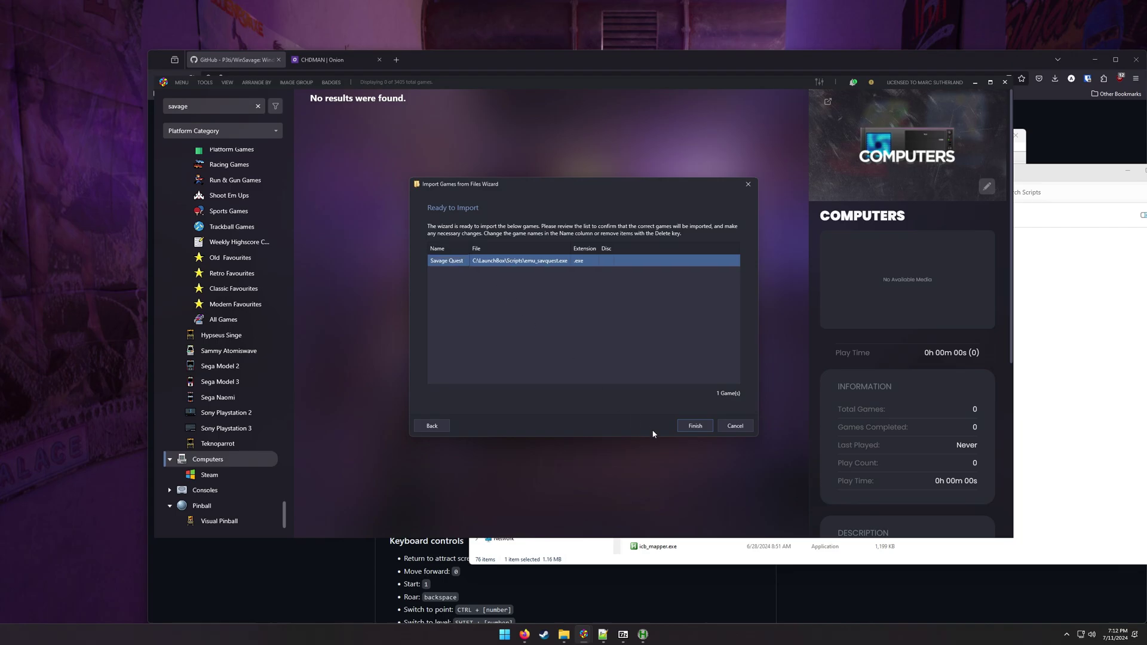
pyautogui.click(694, 426)
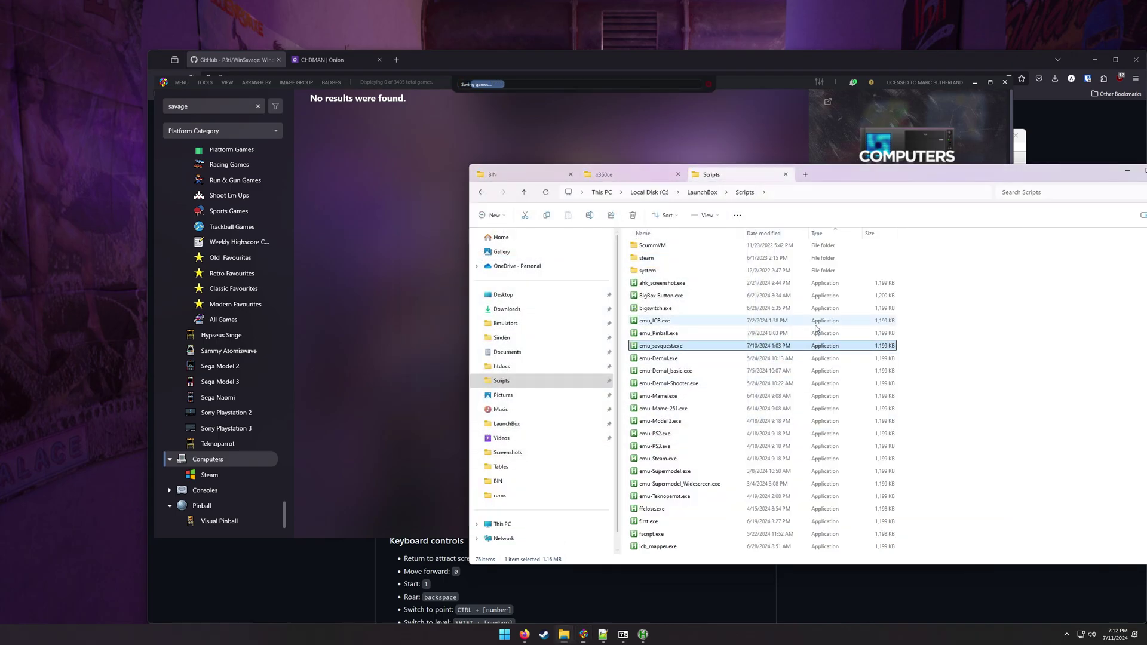
pyautogui.click(952, 317)
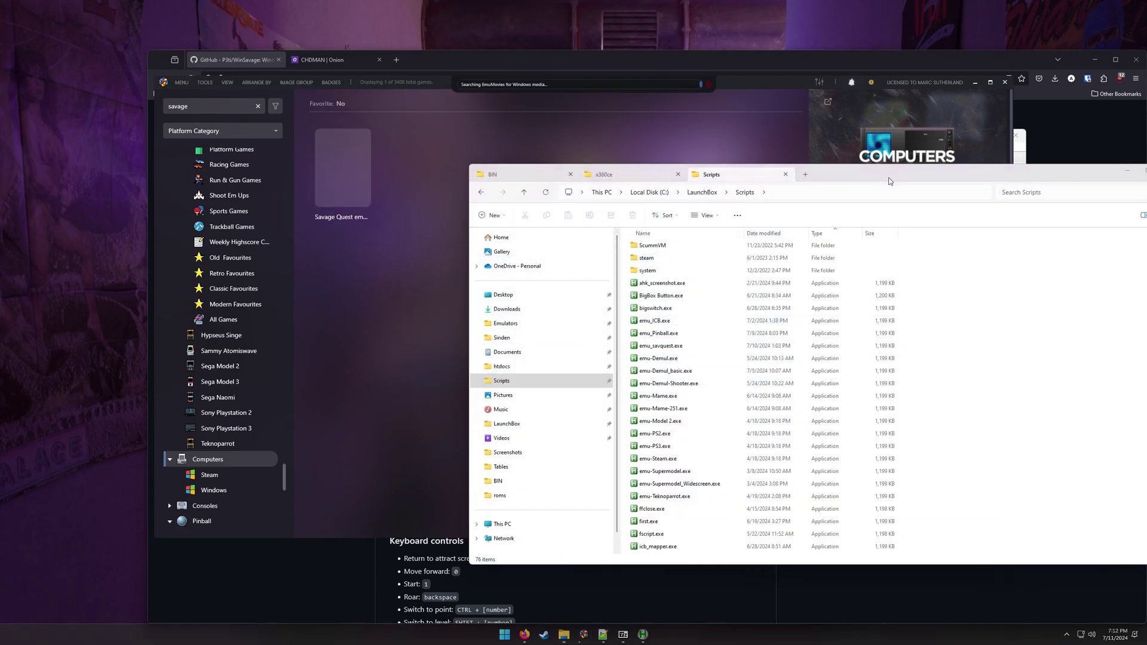
pyautogui.moveTo(889, 181); pyautogui.dragTo(876, 197)
pyautogui.click(748, 88)
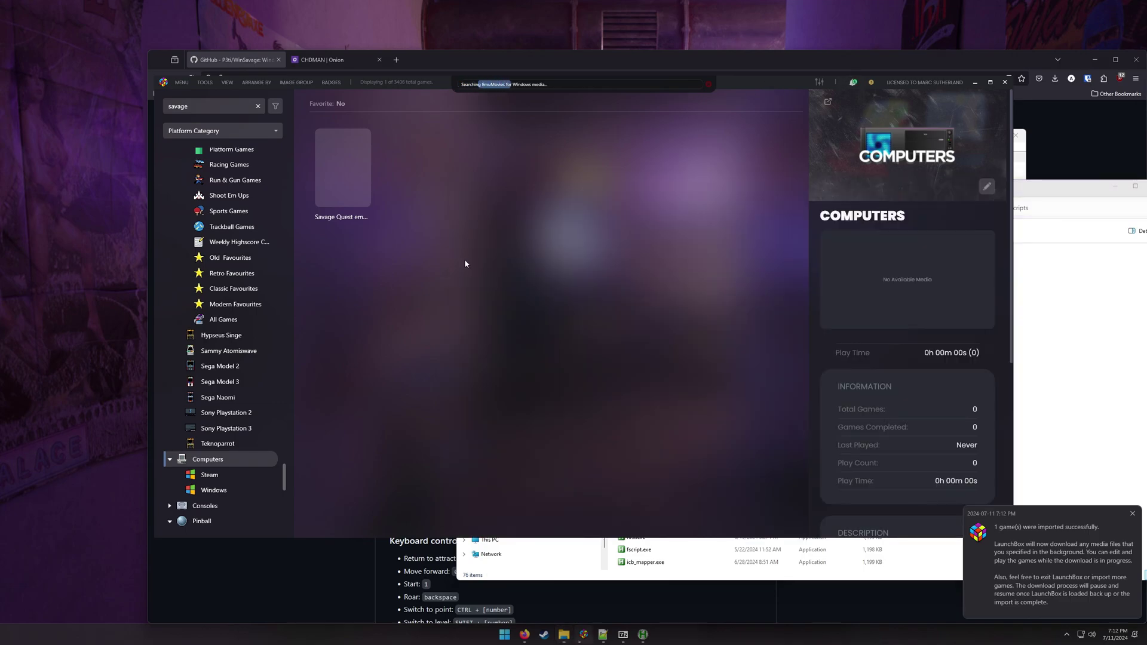
# Edit the imported Savage Quest entry, setting its platform to Arcade and marking it as a favorite.
pyautogui.click(337, 173)
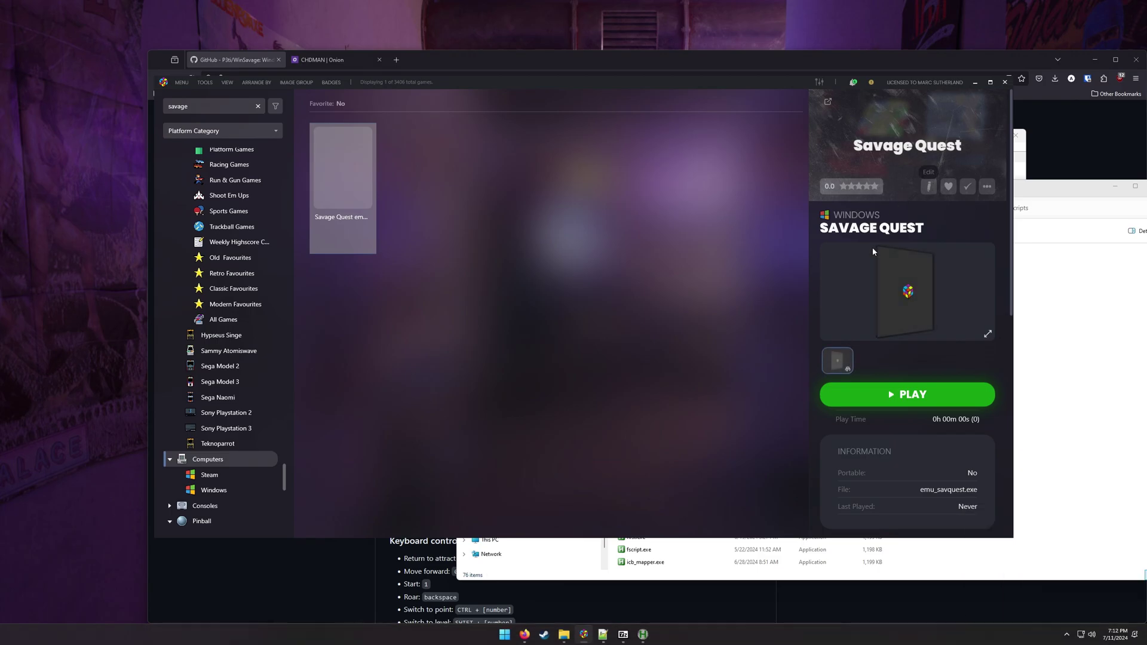
pyautogui.click(848, 245)
pyautogui.hotkey('ctrl', 'e')
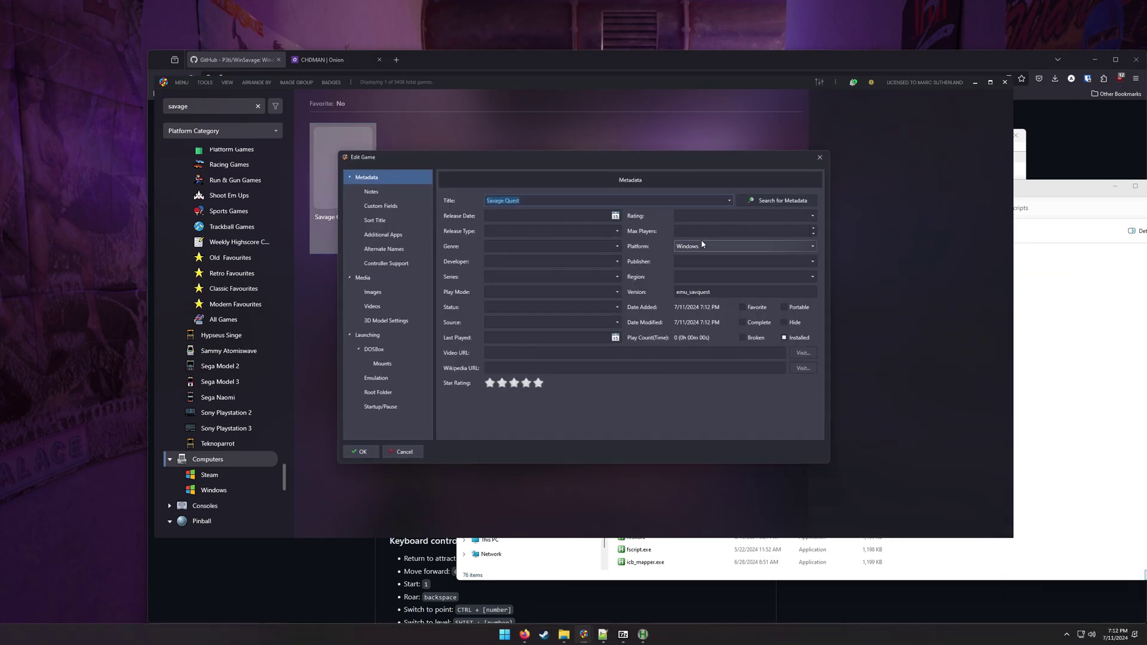
pyautogui.click(723, 248)
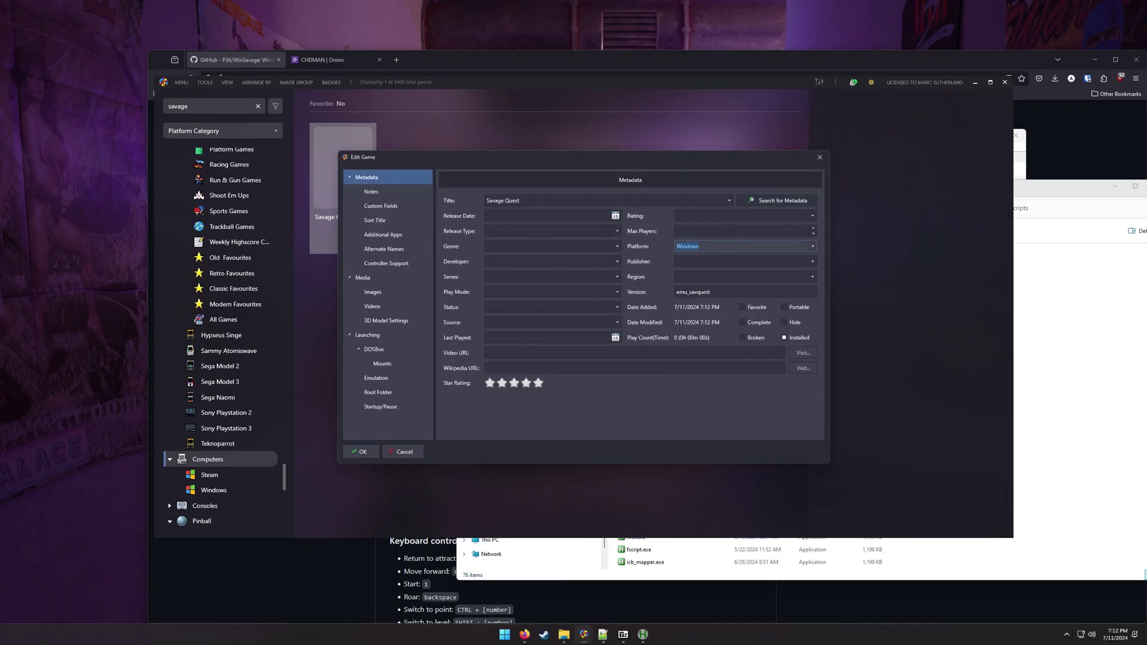
pyautogui.write('Arcade')
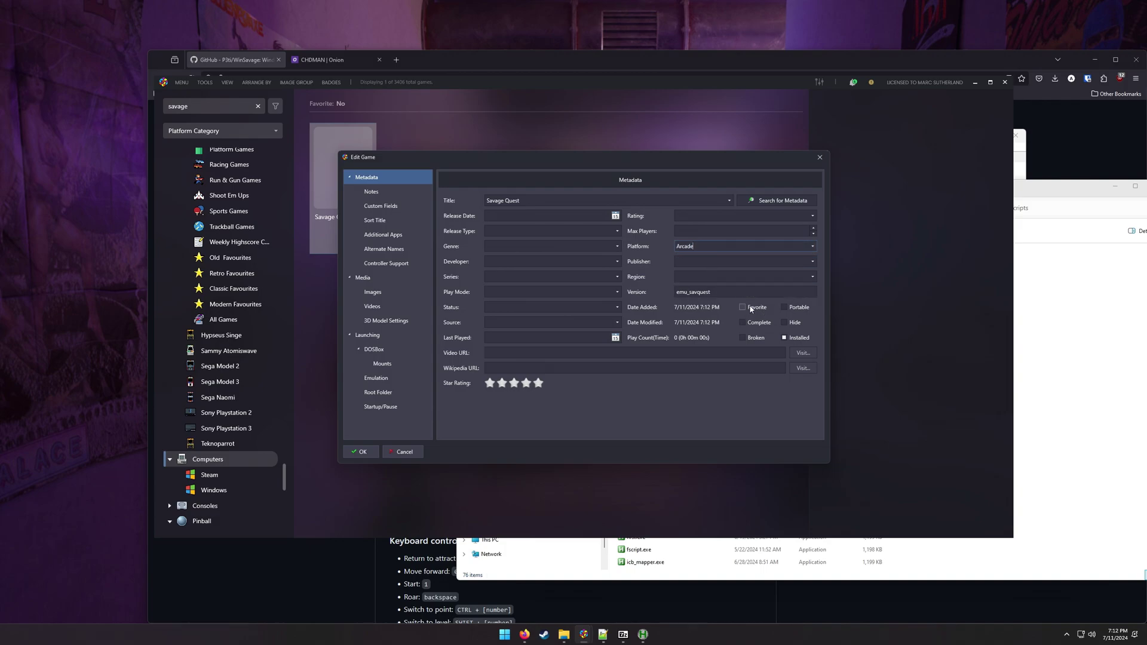
pyautogui.click(742, 307)
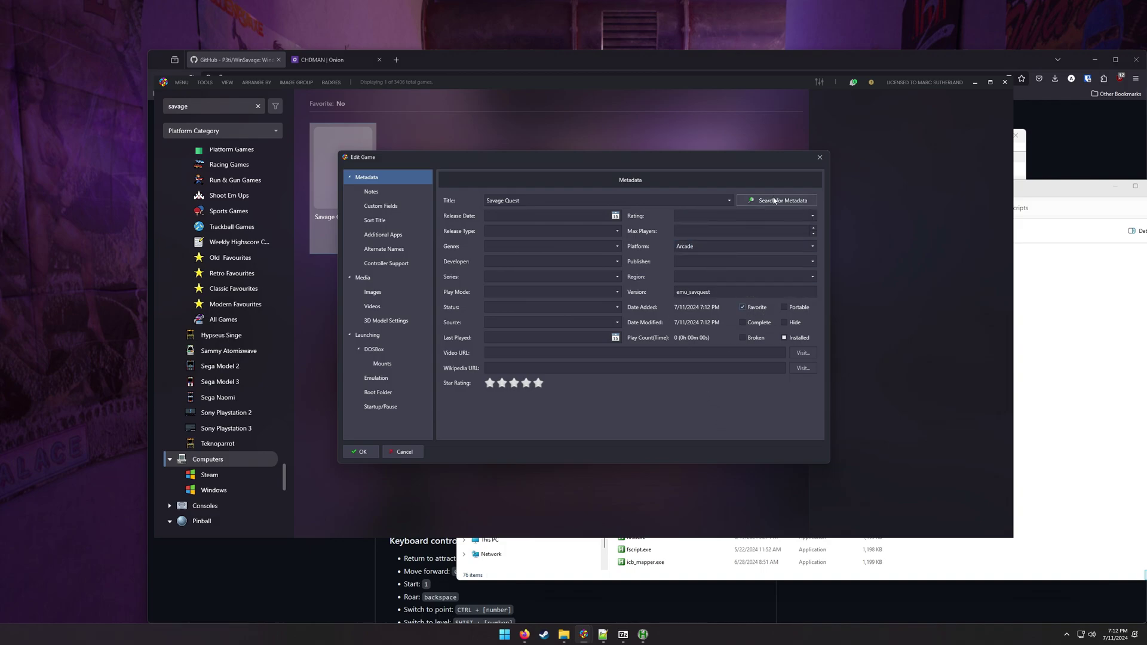
# Fill in the metadata from the Savage Quest match in the LaunchBox database, and review the emulation and launching settings.
pyautogui.click(765, 202)
pyautogui.click(599, 214)
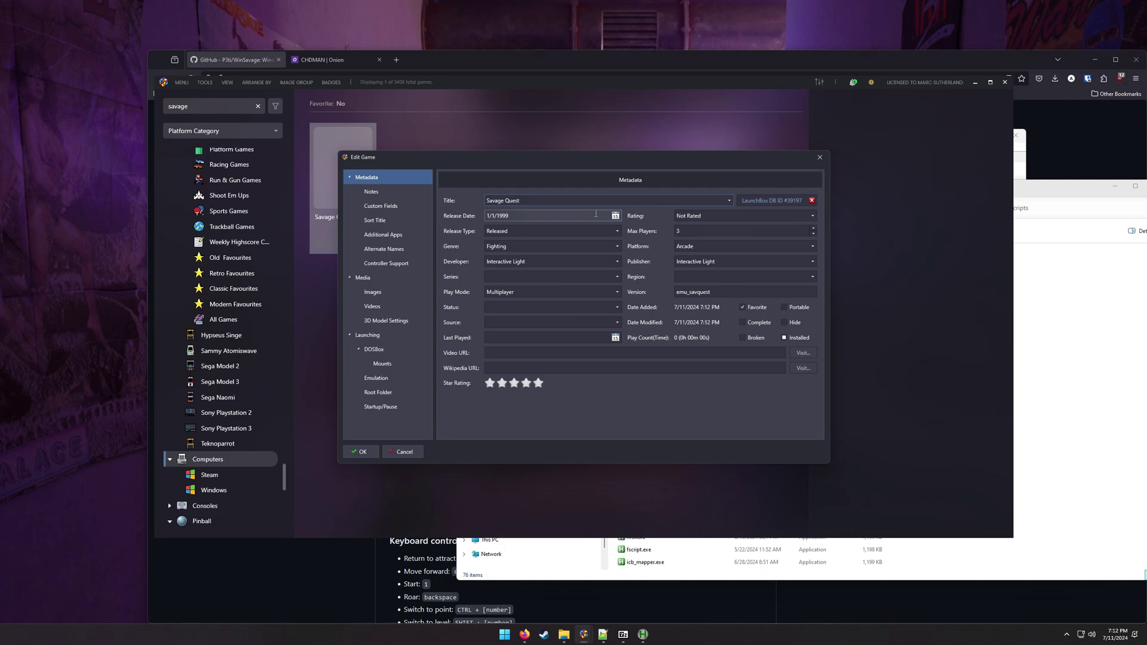
pyautogui.click(381, 385)
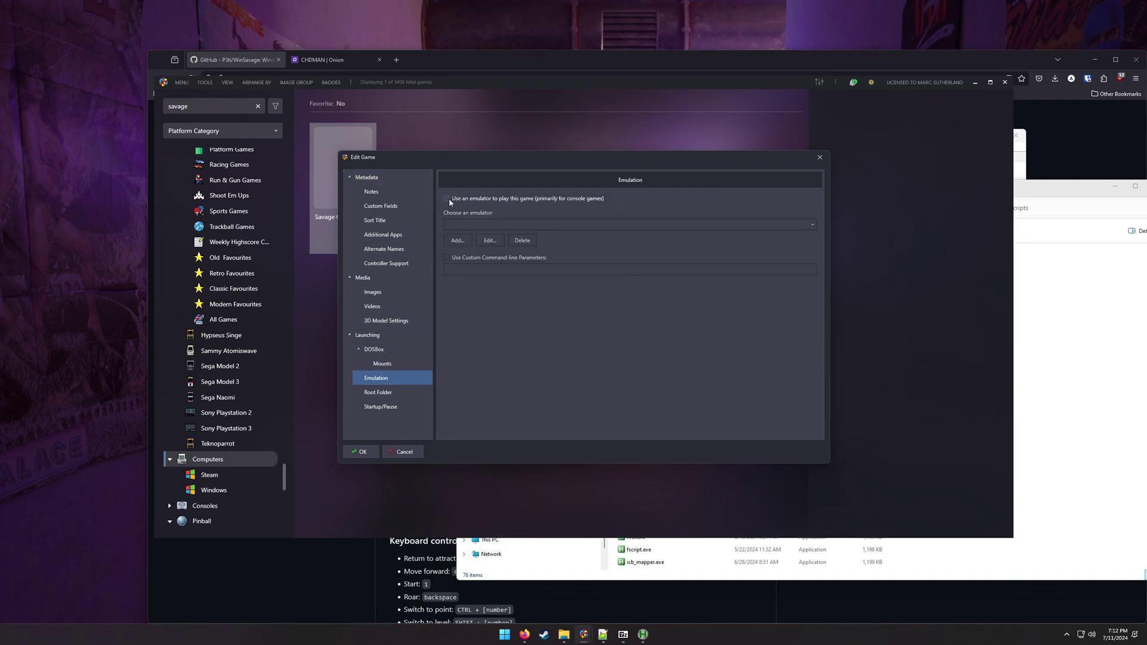
pyautogui.click(382, 338)
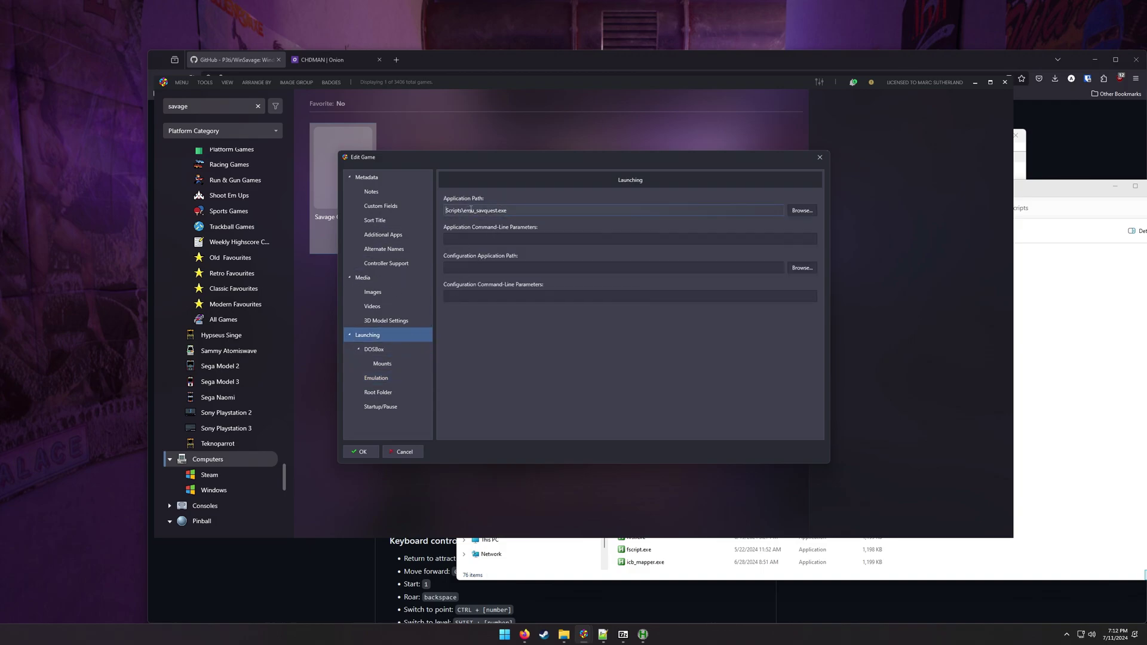
# Download the flyer, cabinet, marquee, 3D box and clear logo images for Savage Quest, and save the game entry.
pyautogui.click(373, 292)
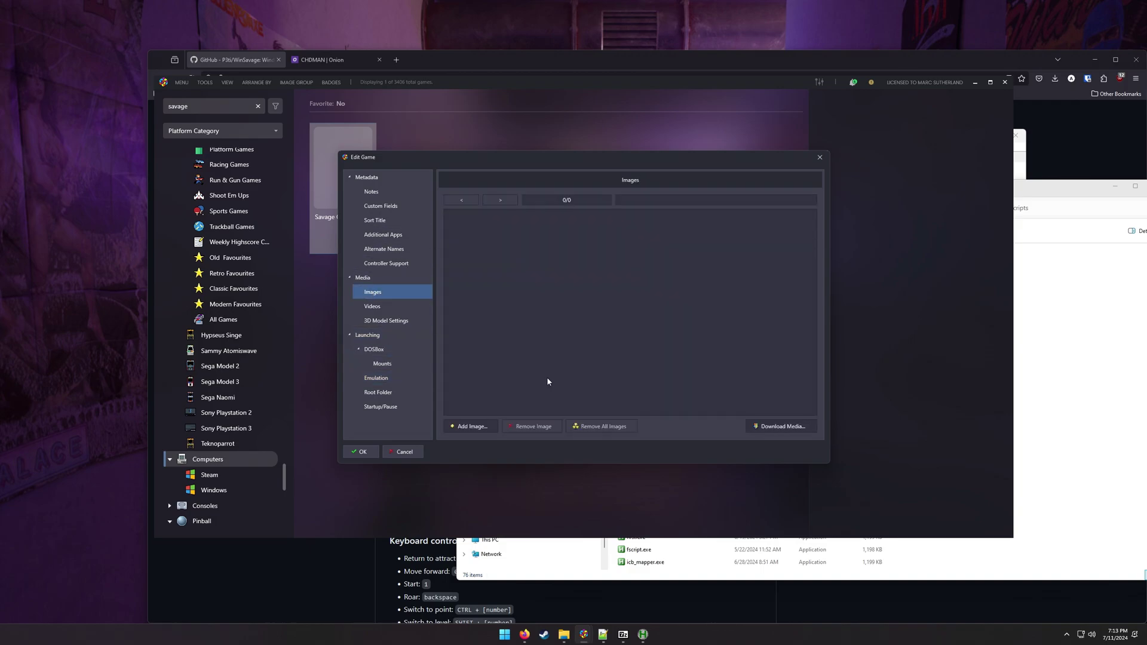
pyautogui.click(782, 426)
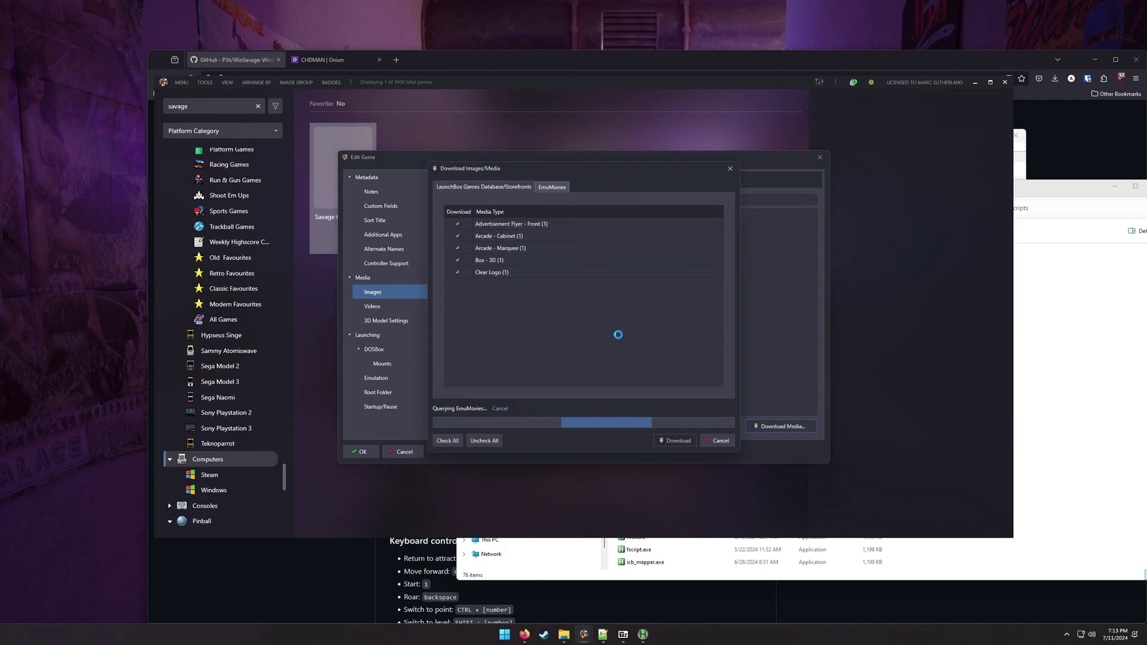
pyautogui.click(664, 440)
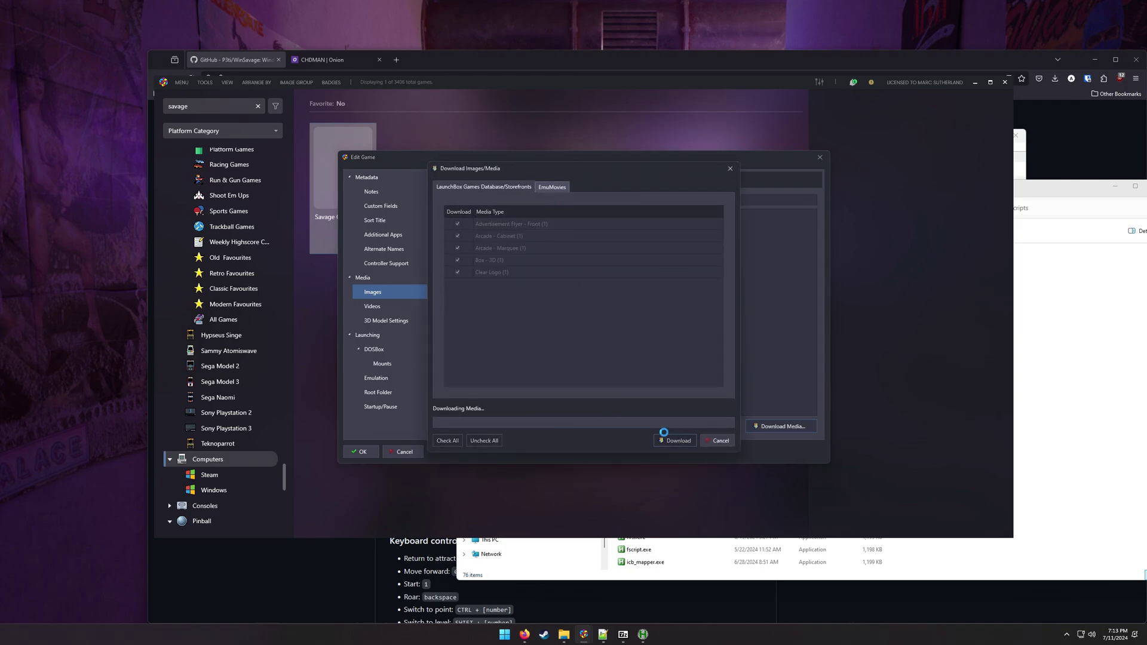
pyautogui.click(387, 308)
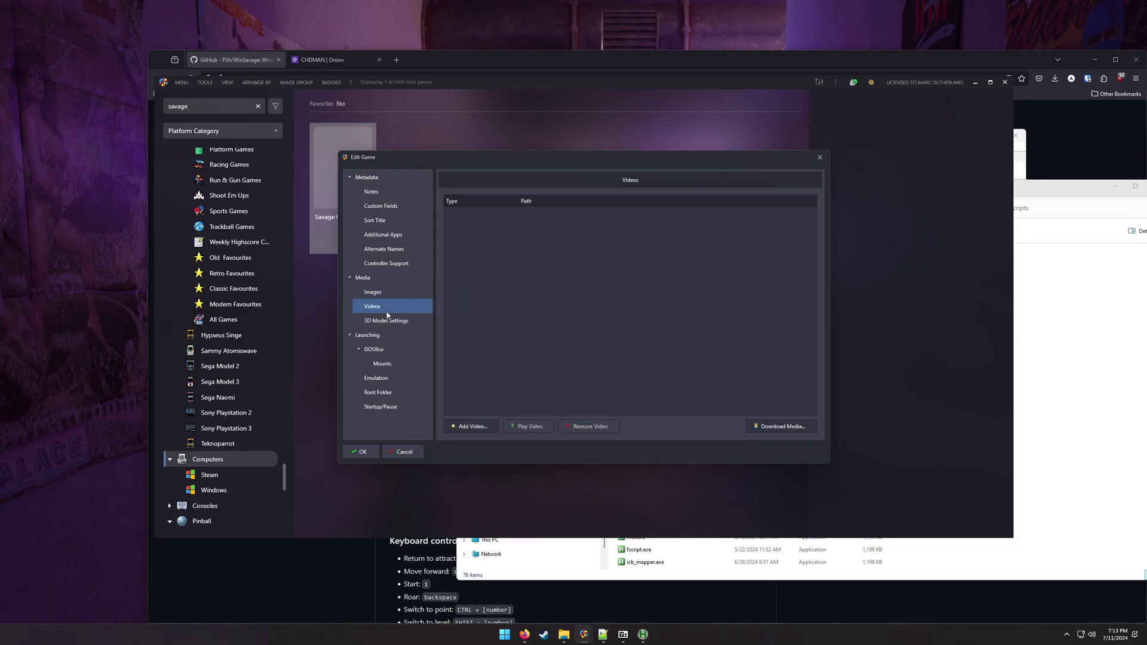
pyautogui.click(383, 292)
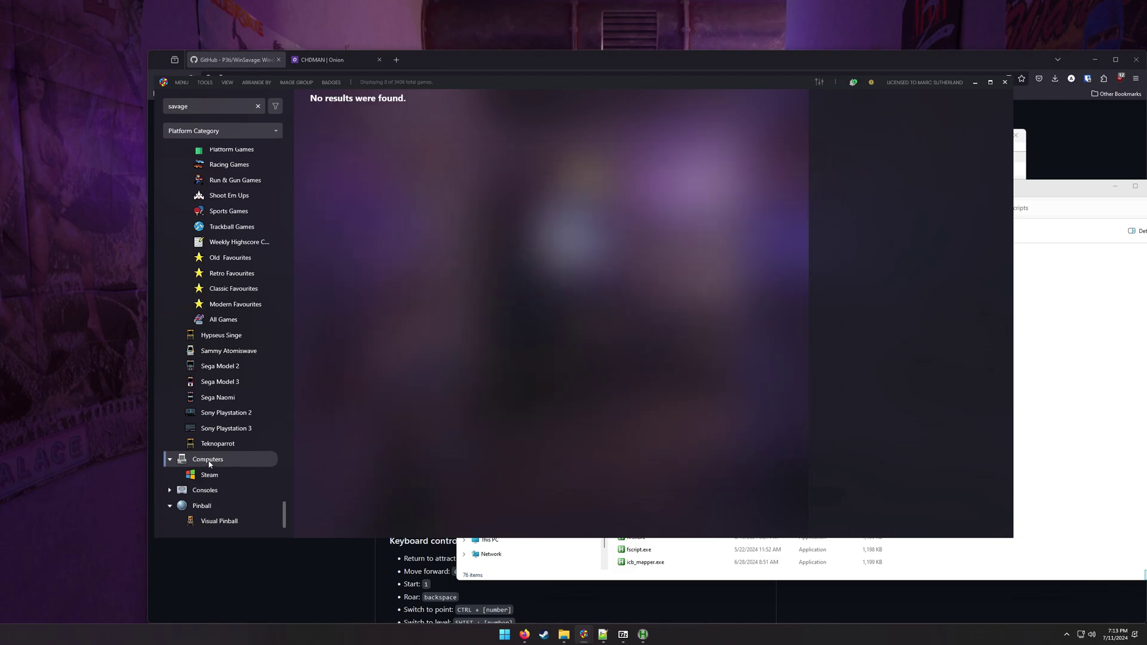
# Add the newly imported Savage Quest on the Arcade platform to the Favourites playlist.
pyautogui.scroll(5, 244, 175)
pyautogui.click(218, 184)
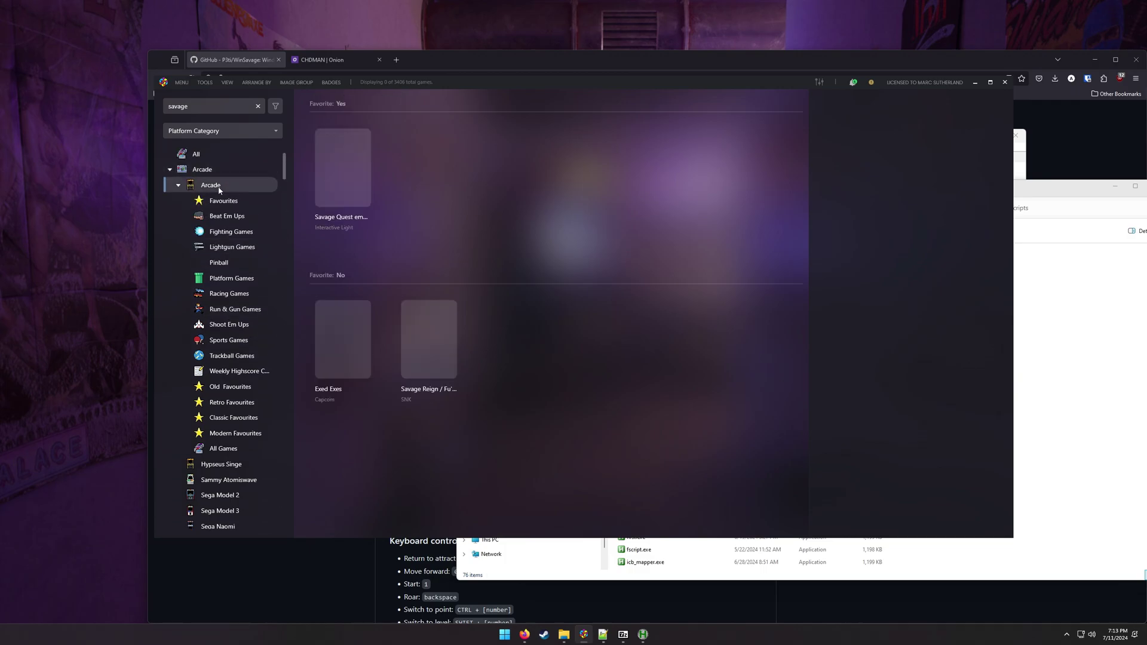
pyautogui.rightClick(337, 177)
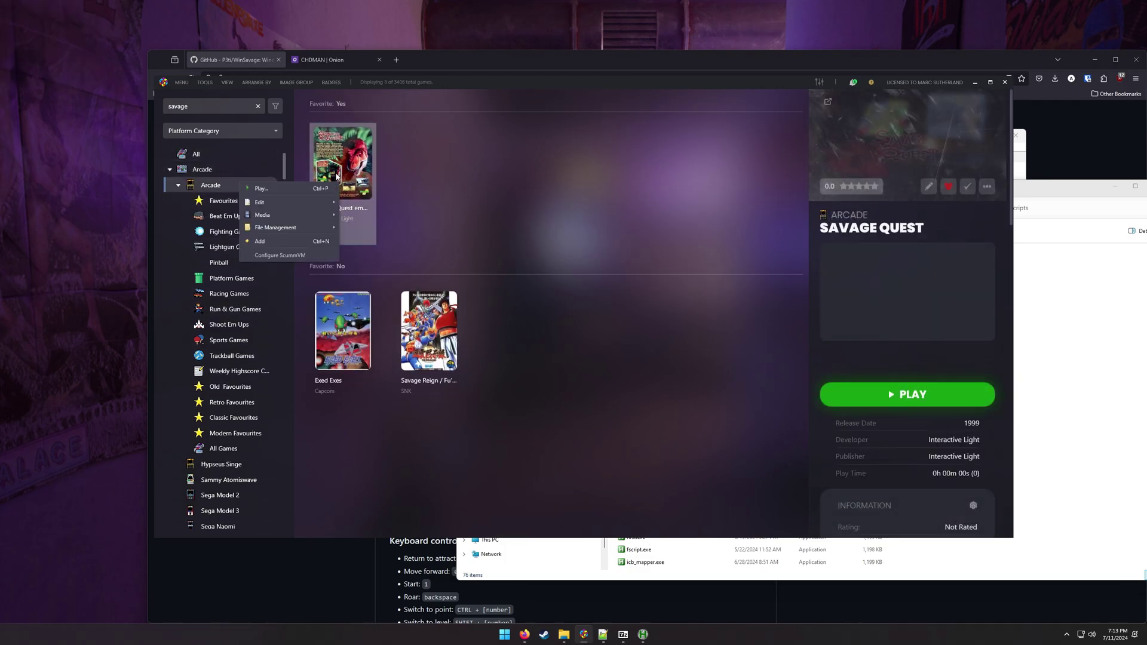
pyautogui.moveTo(300, 206)
pyautogui.moveTo(174, 217)
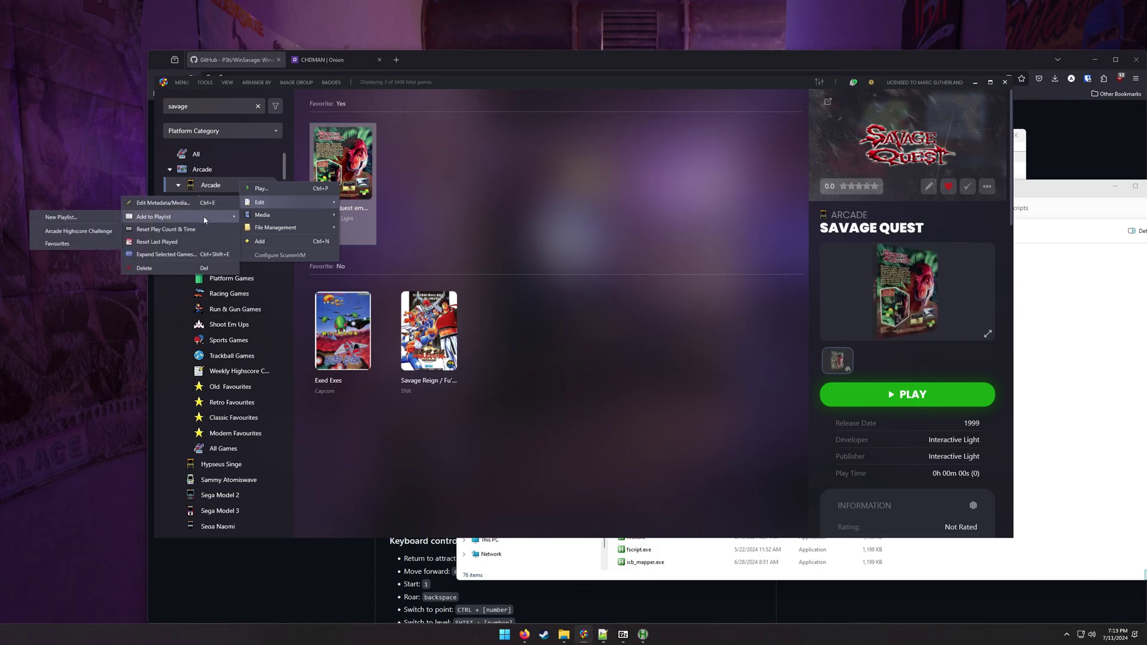
pyautogui.click(49, 244)
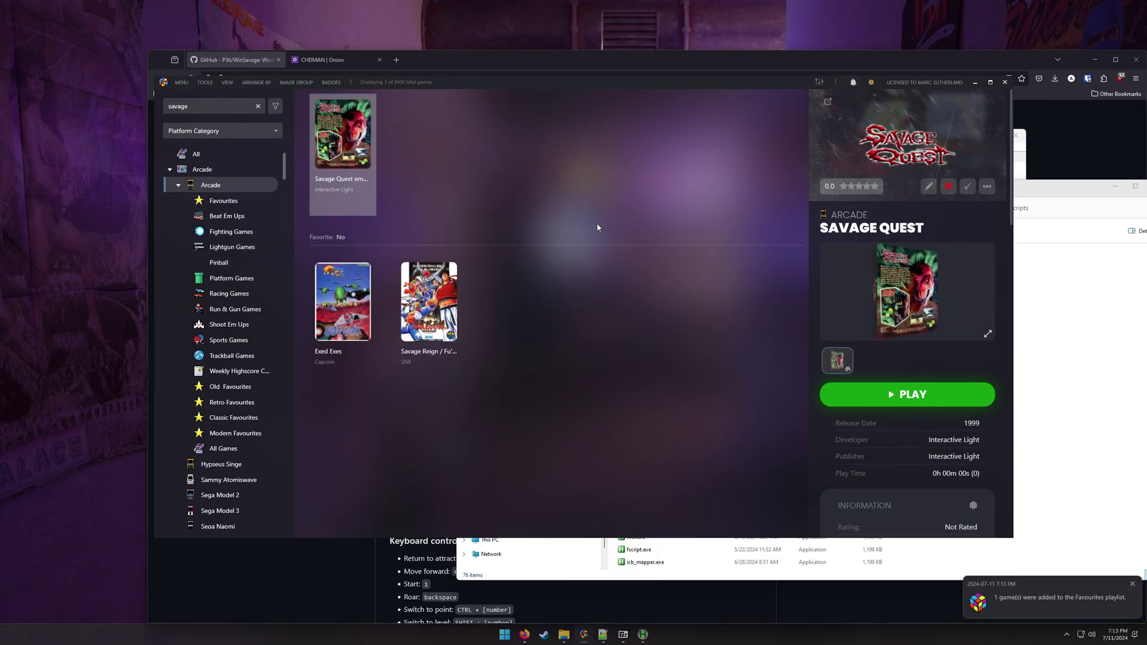
# Clear the Scripts folder window out of the way and return to the Savage Quest entry in LaunchBox.
pyautogui.click(1047, 457)
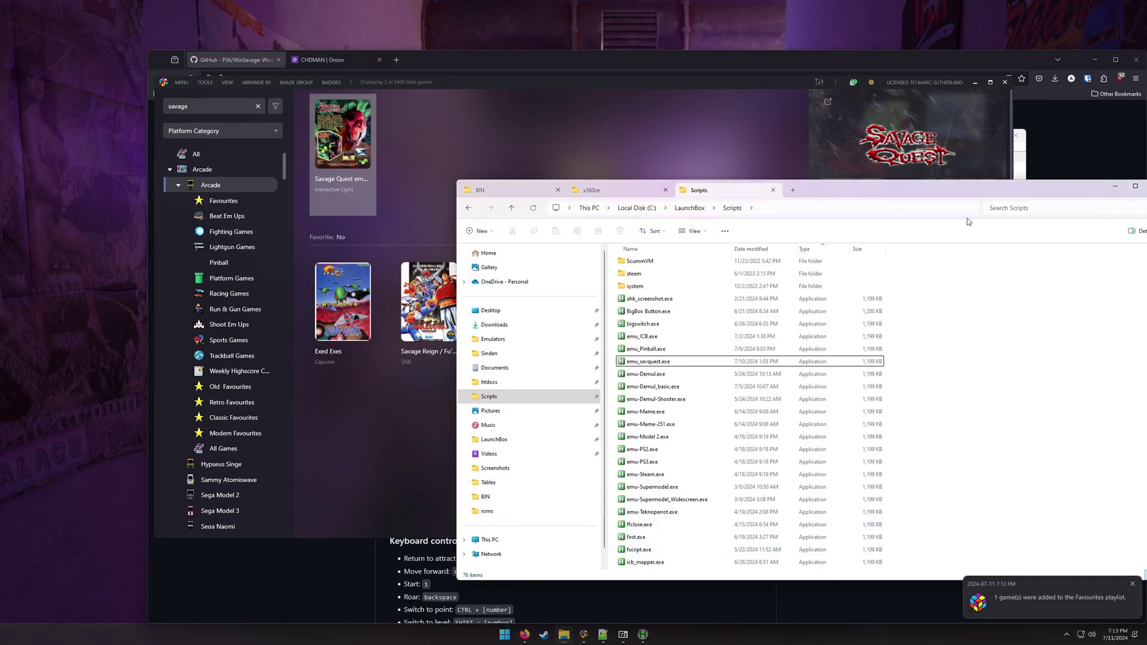
pyautogui.moveTo(983, 193); pyautogui.dragTo(966, 193)
pyautogui.click(974, 173)
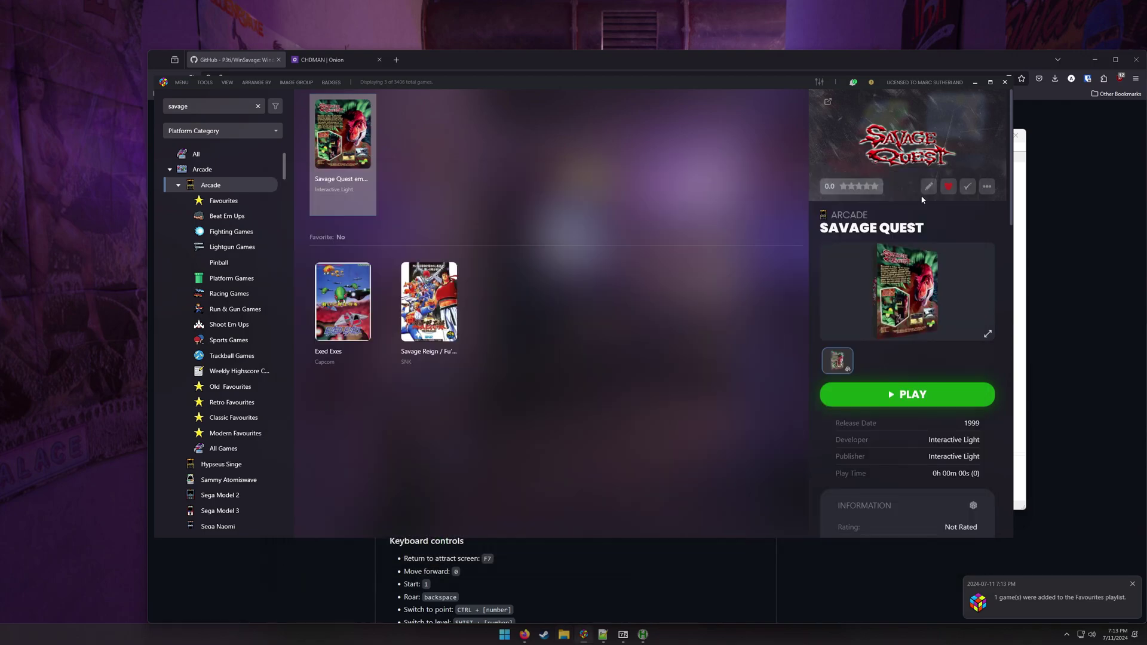
# Clear the other windows off the desktop and switch from LaunchBox to its full-screen Big Box mode.
pyautogui.click(309, 586)
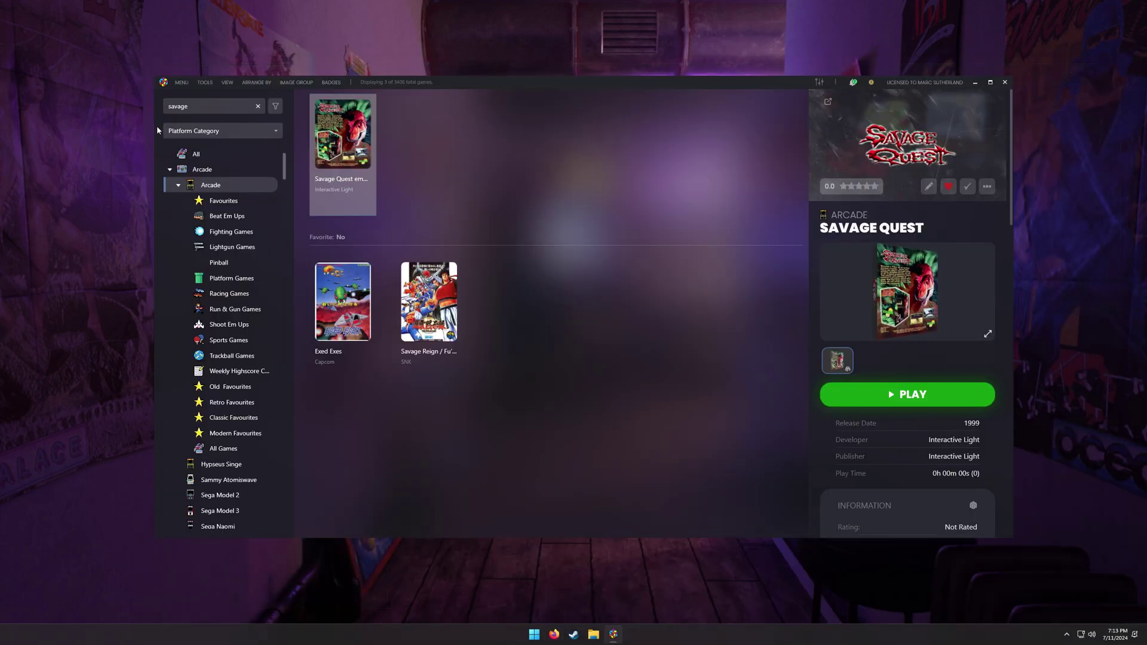
pyautogui.click(160, 86)
pyautogui.click(149, 91)
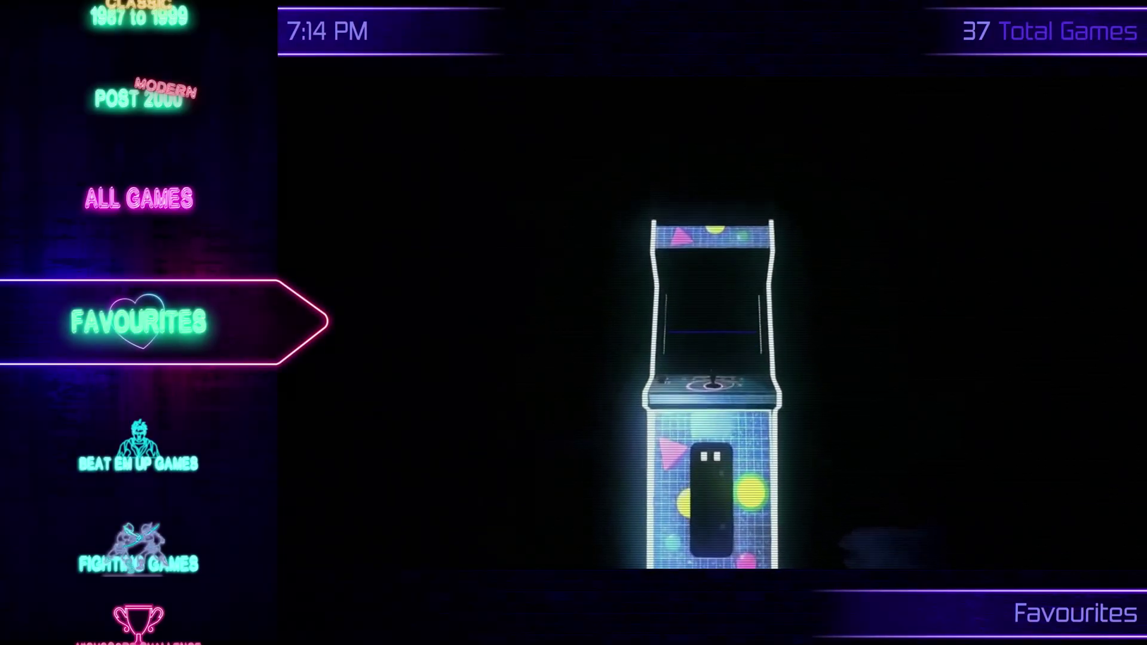
# Open the Favourites playlist in Big Box and launch Savage Quest from it.
pyautogui.press('Return')
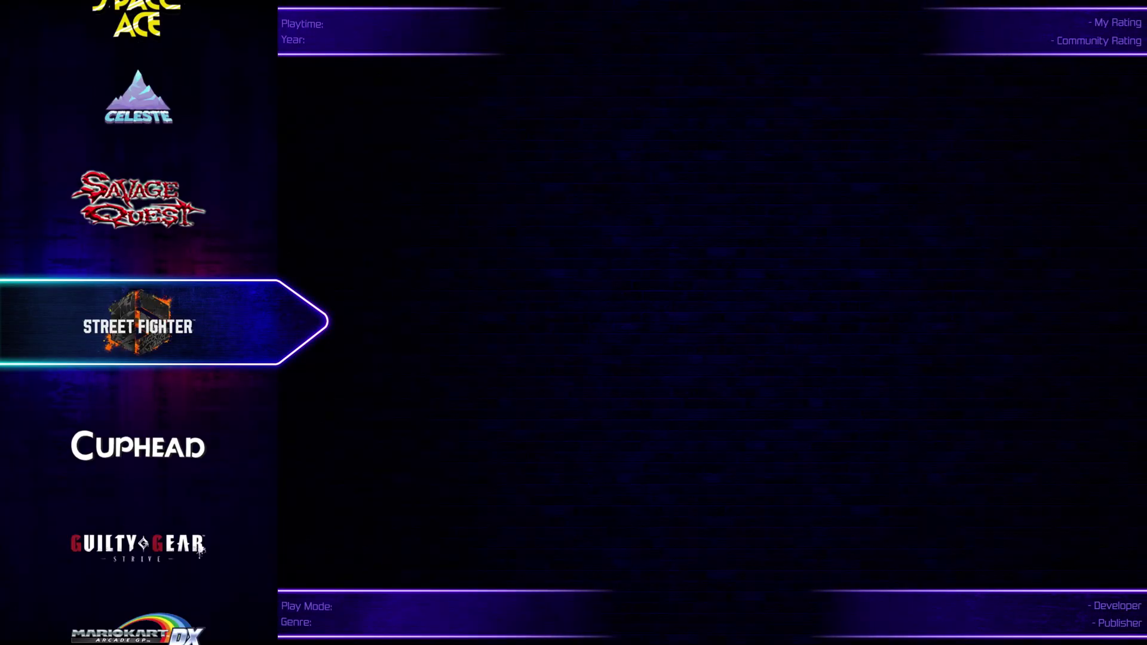
pyautogui.press('Up')
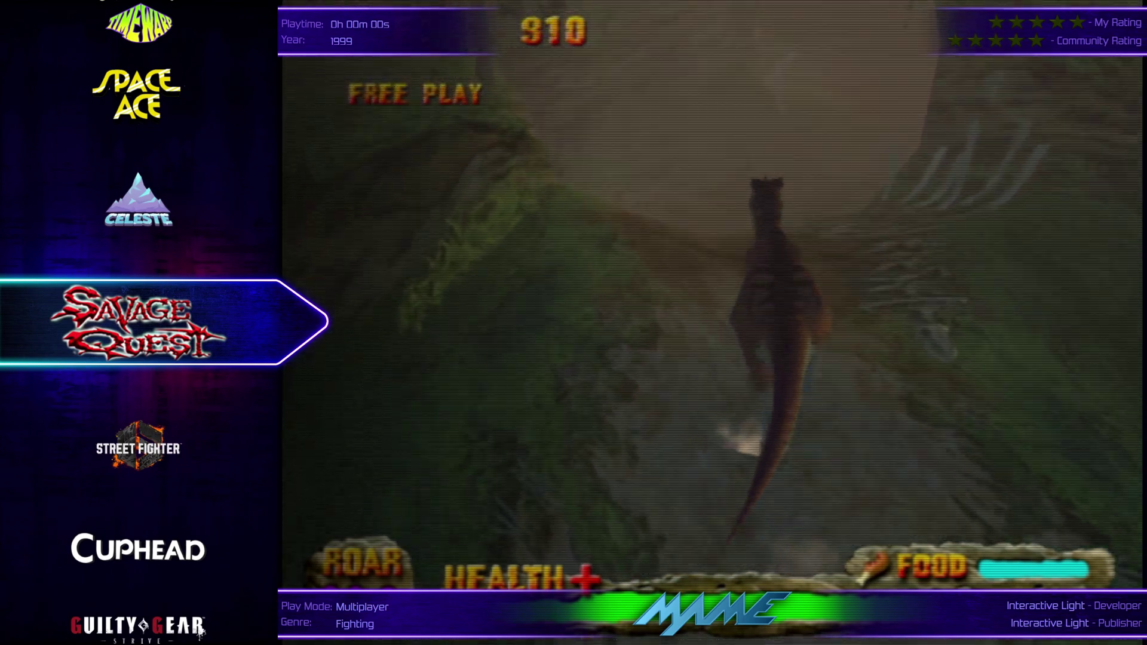
pyautogui.press('Return')
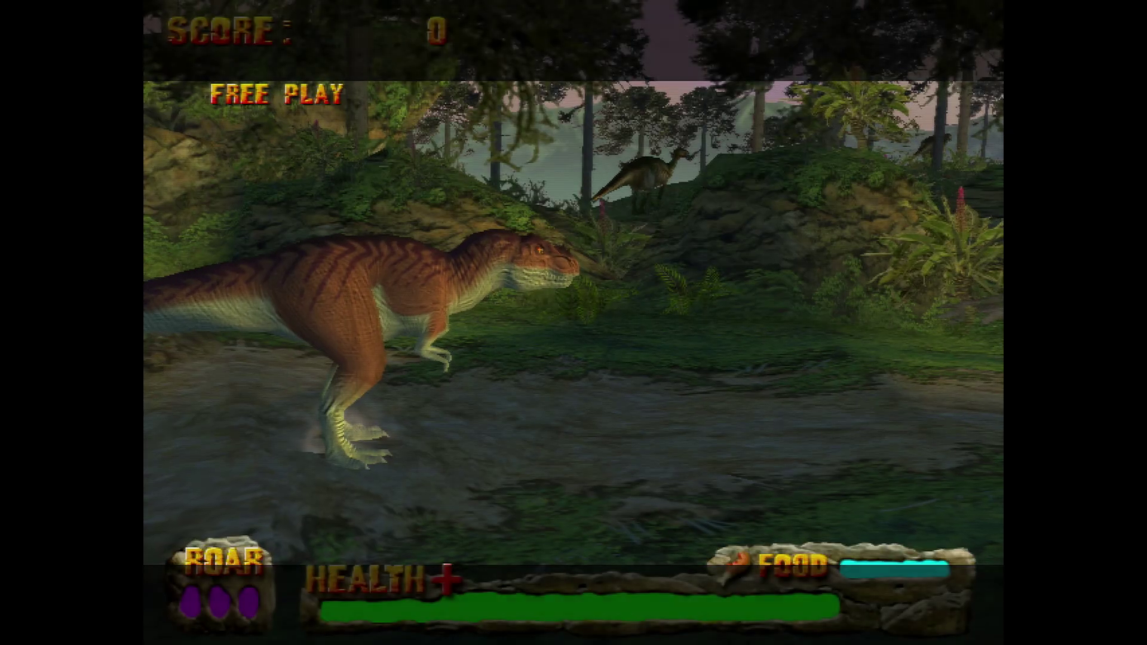
# Test the Savage Quest controls by moving the T-rex back and forth and attacking the small dinosaurs.
pyautogui.press('Right')
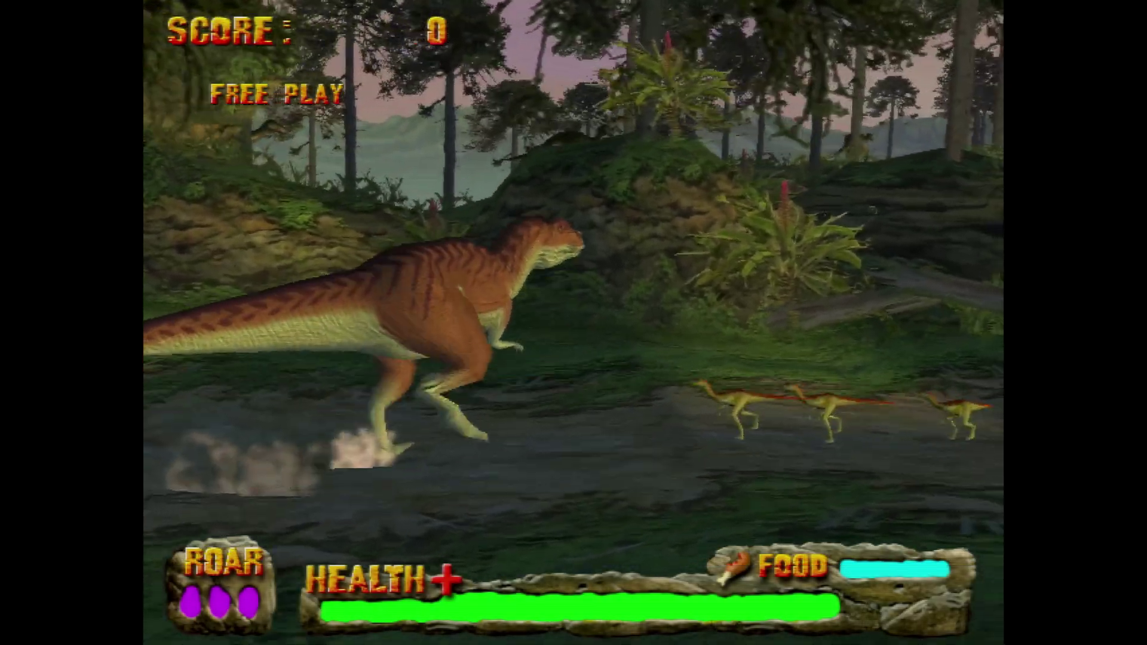
pyautogui.press('space')
pyautogui.press('Left')
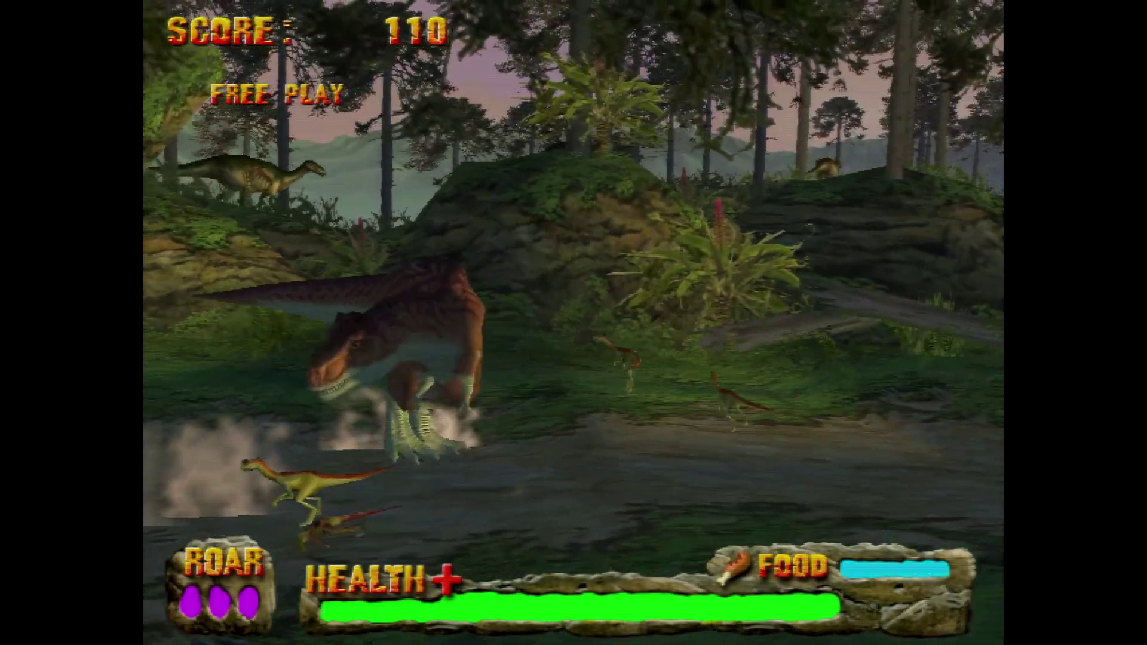
pyautogui.press('Right')
pyautogui.press('space')
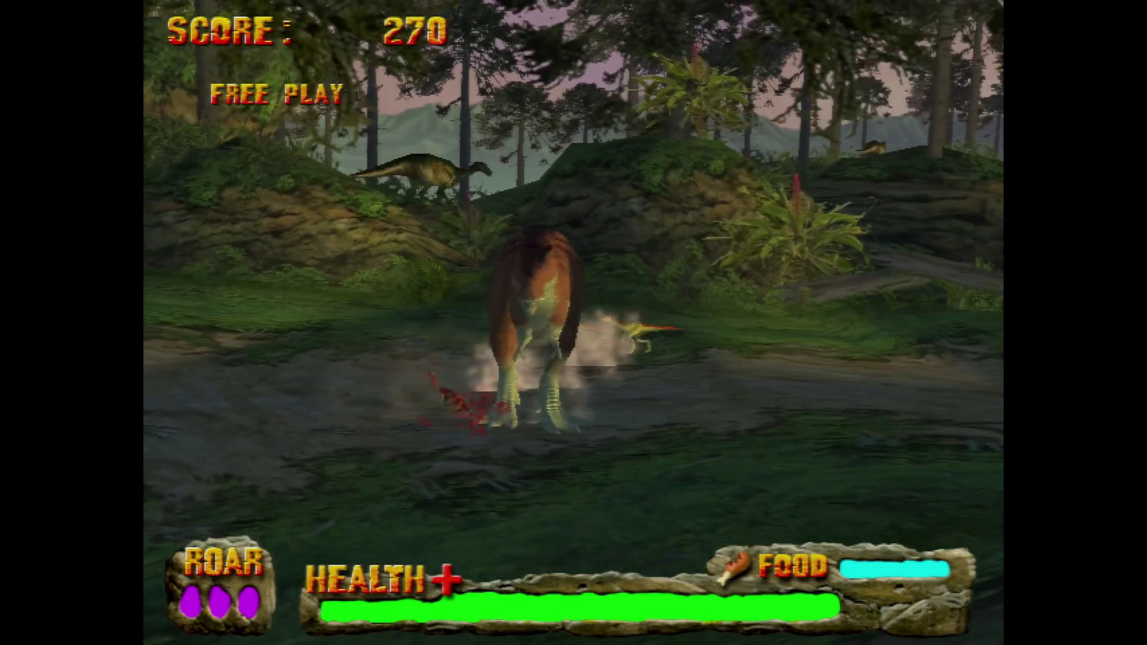
pyautogui.press('Left')
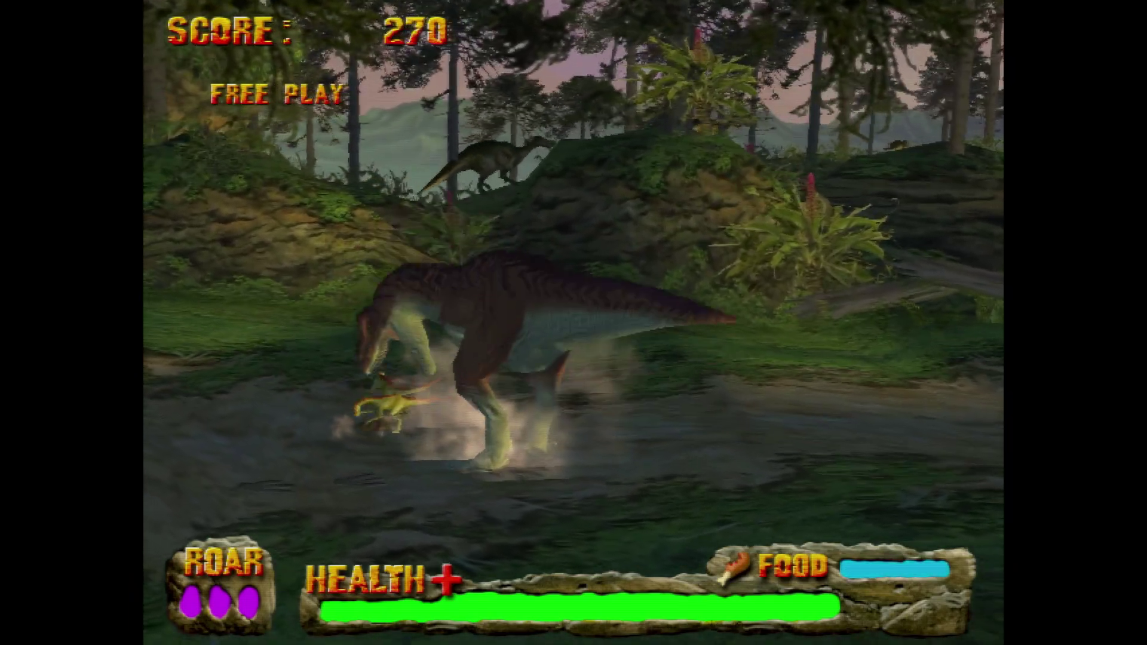
pyautogui.press('space')
pyautogui.press('Left')
pyautogui.press('space')
pyautogui.press('space')
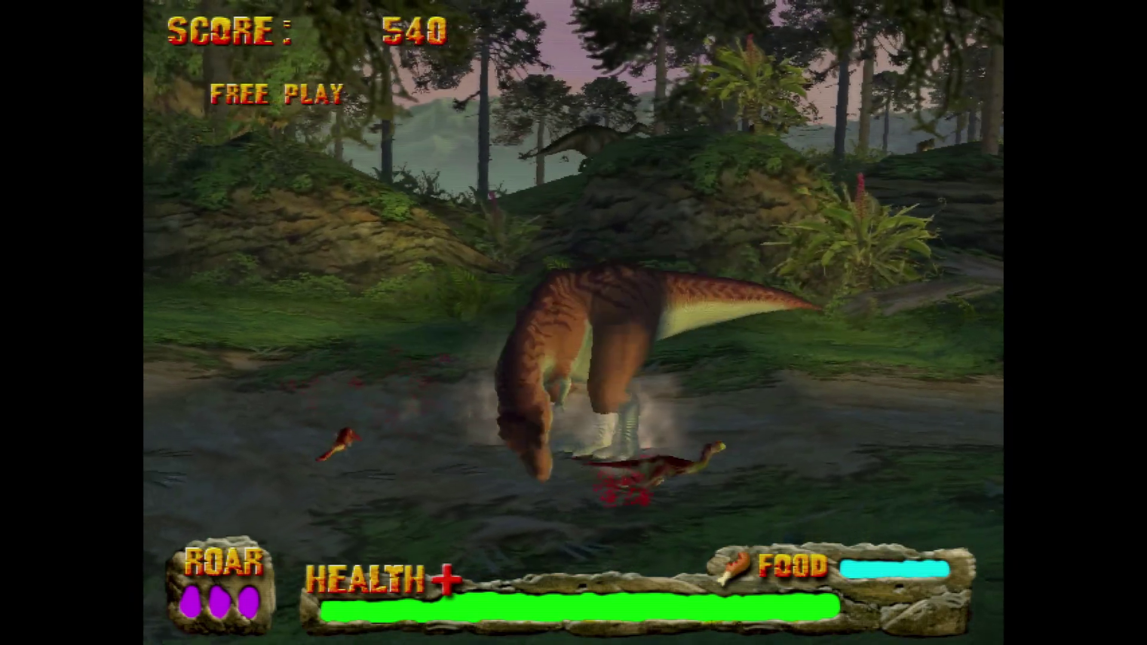